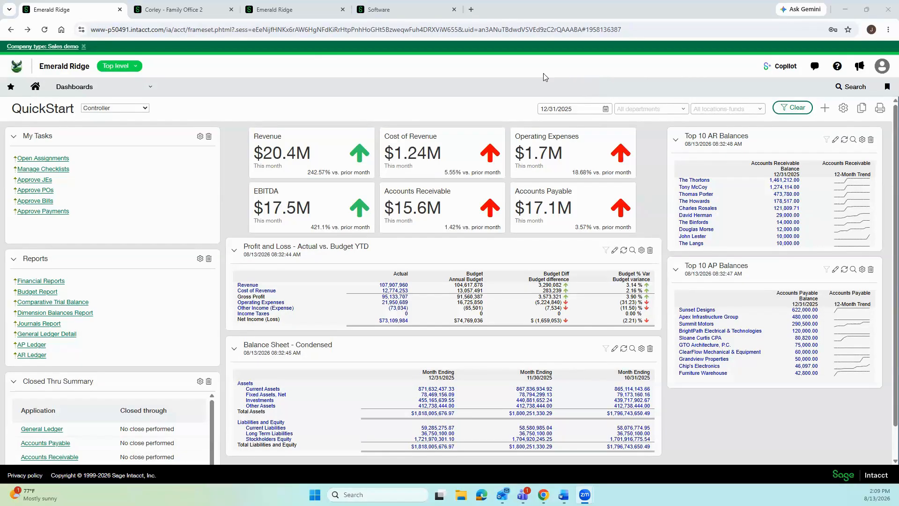
Glance at the Copilot assistant, close it, and open the Collaborate messaging panel.
left_click(782, 68)
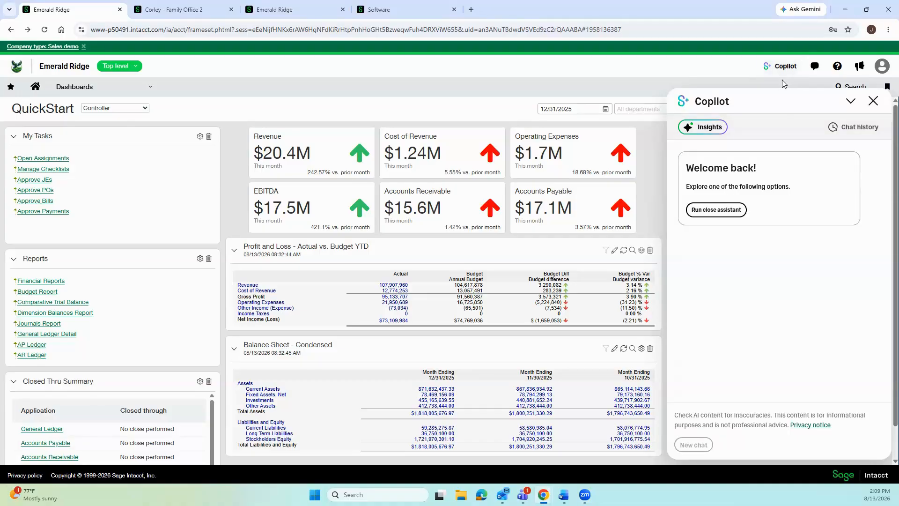
left_click(873, 102)
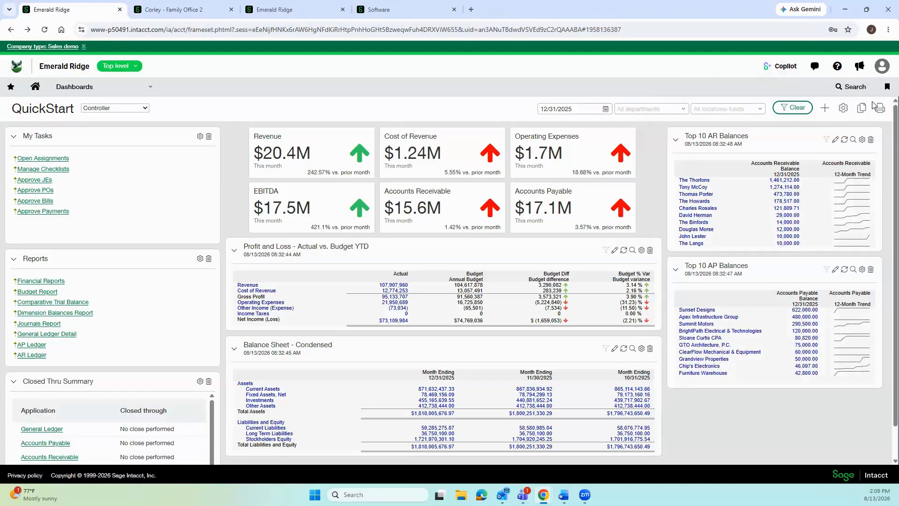
left_click(814, 69)
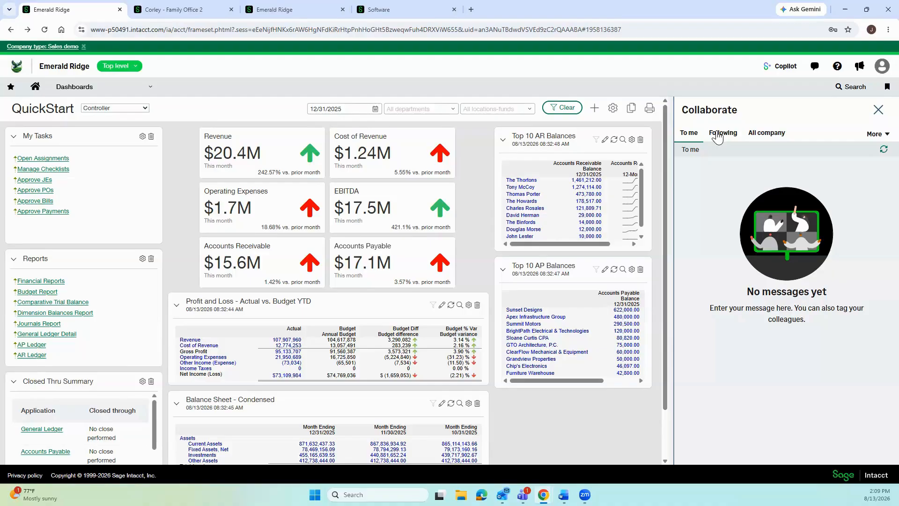
Close Collaborate and read the Product updates in the announcements panel.
left_click(879, 110)
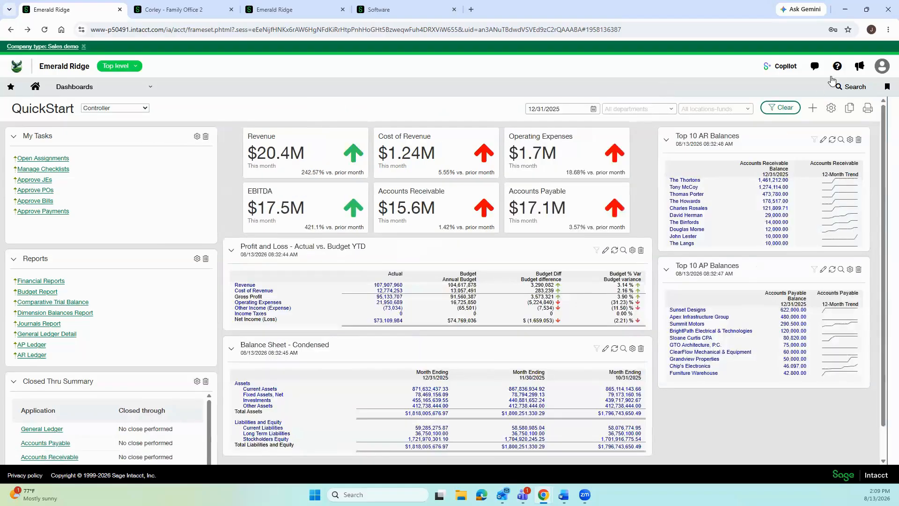
left_click(859, 67)
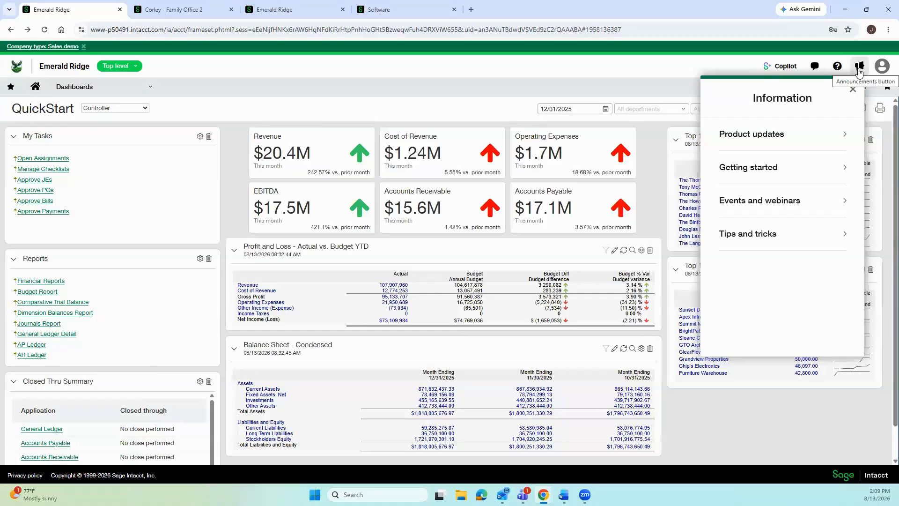
left_click(809, 144)
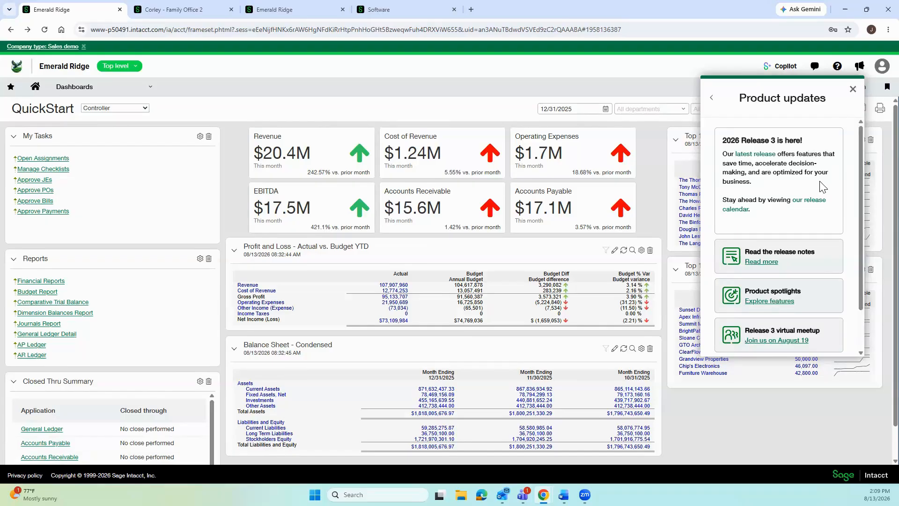
scroll(820, 197, "down", 1)
scroll(819, 197, "up", 1)
left_click(712, 100)
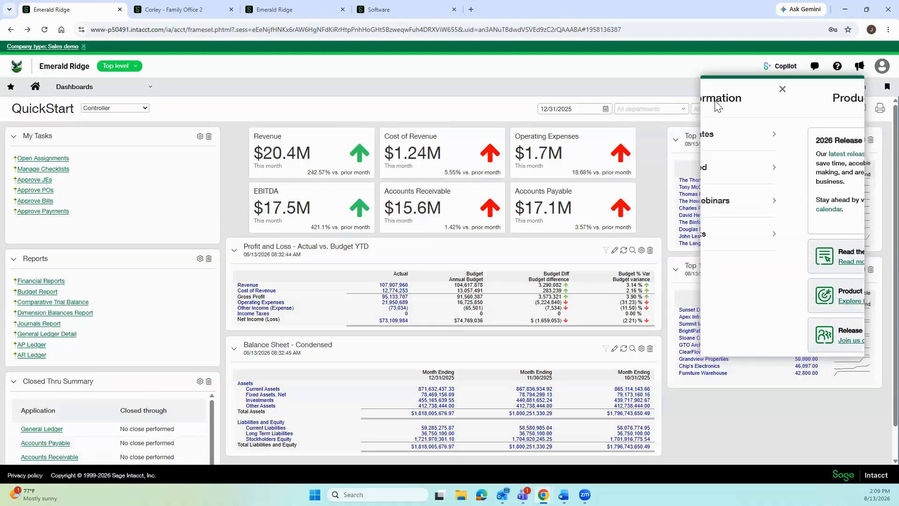
Review the Getting started checklist and the upcoming Events and webinars.
left_click(749, 170)
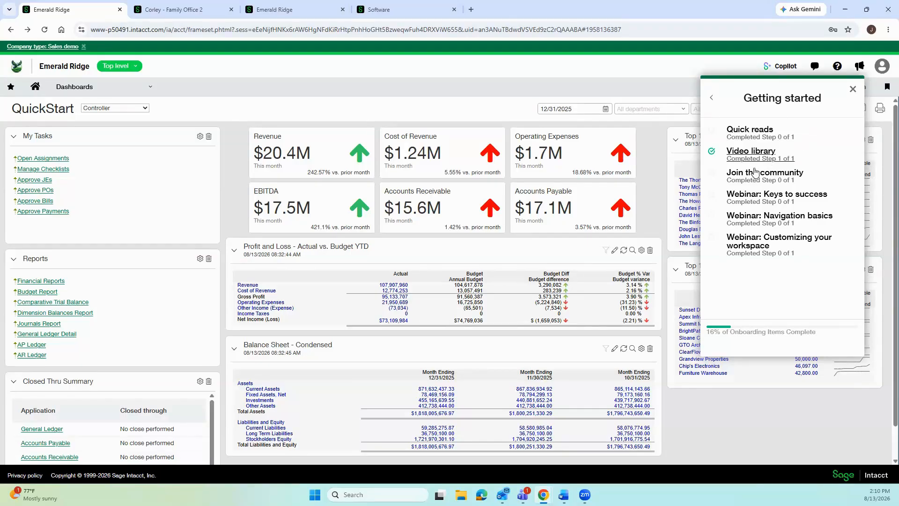
left_click(712, 99)
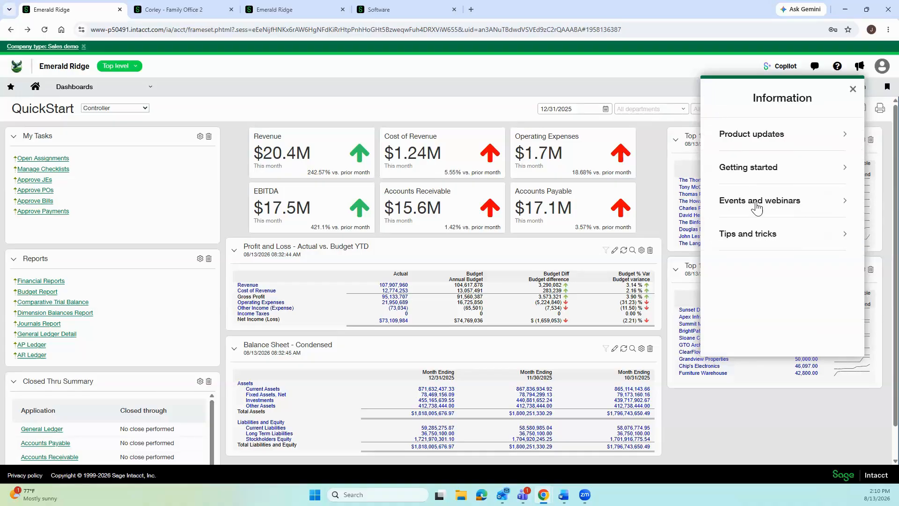
left_click(755, 202)
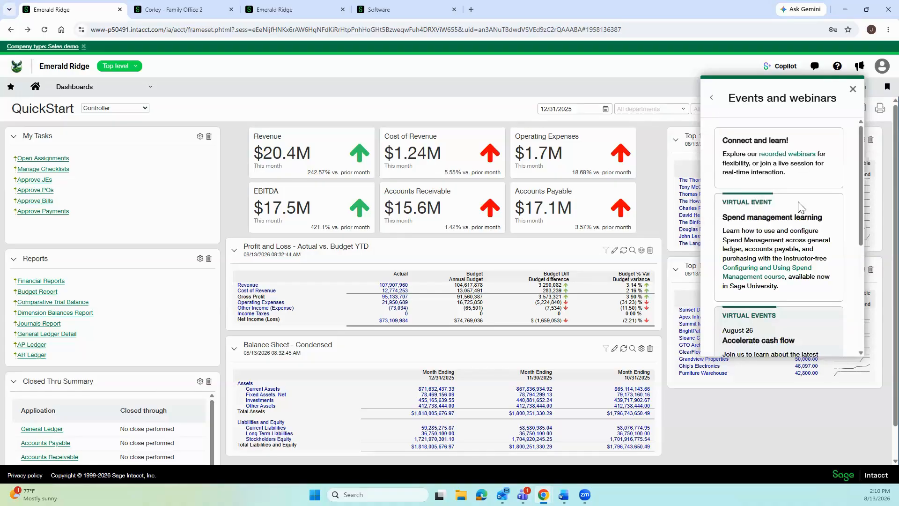
scroll(799, 206, "down", 4)
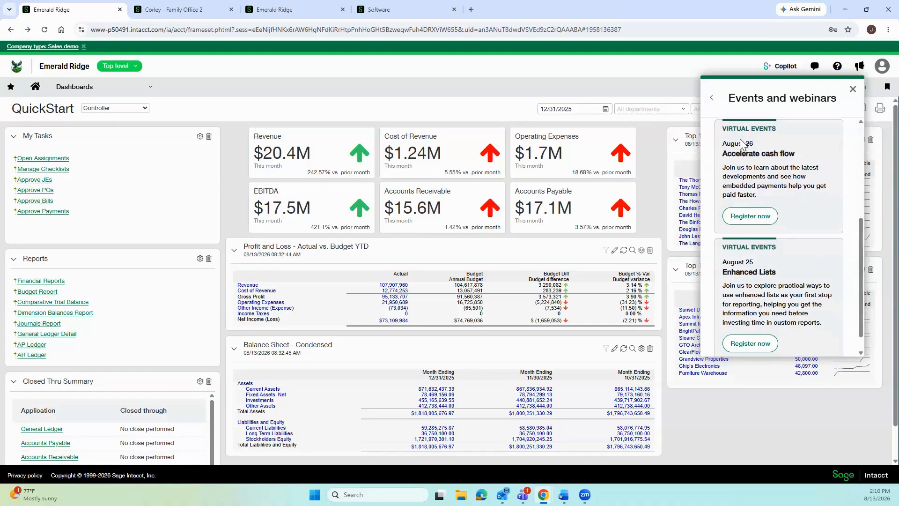
scroll(730, 136, "up", 4)
Close the announcements panel and bring up the user account menu.
left_click(711, 98)
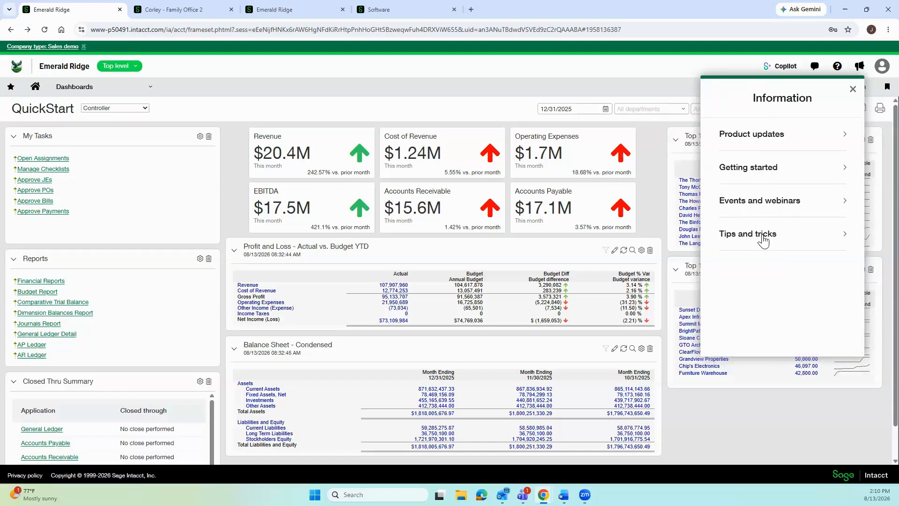
left_click(852, 90)
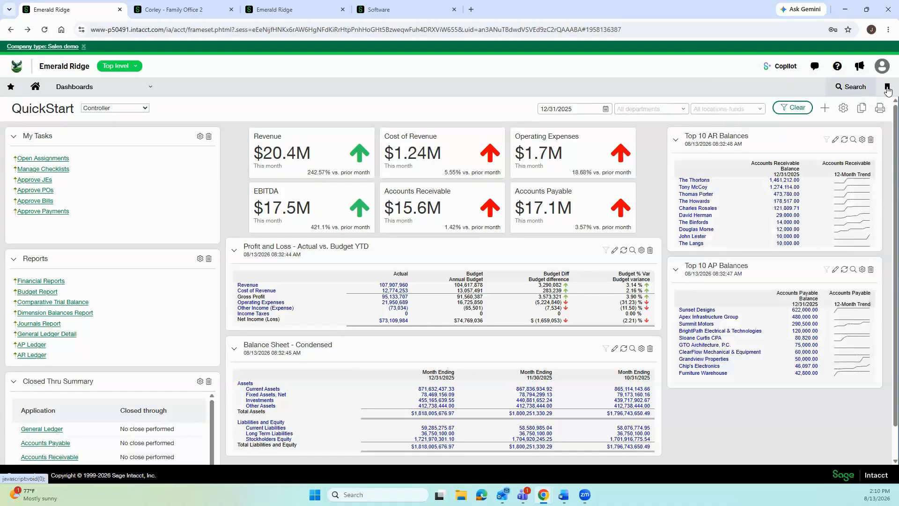
left_click(883, 67)
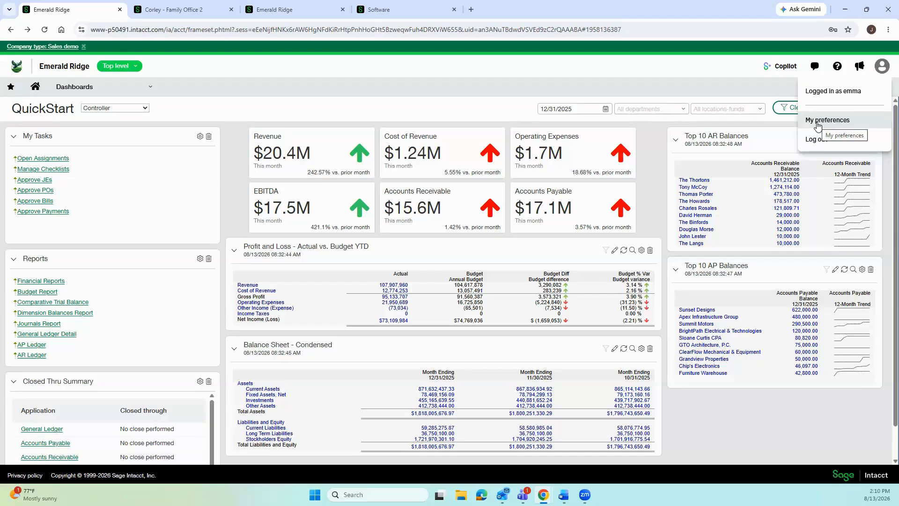
Switch to Corley - Family Office 2 and scroll its Security settings down to Email sender domain.
left_click(181, 16)
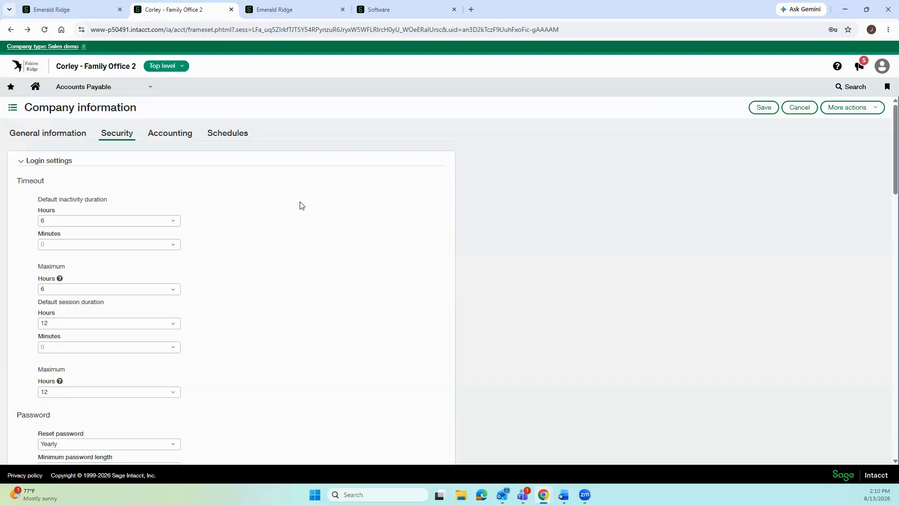
scroll(315, 215, "down", 4)
scroll(315, 216, "up", 3)
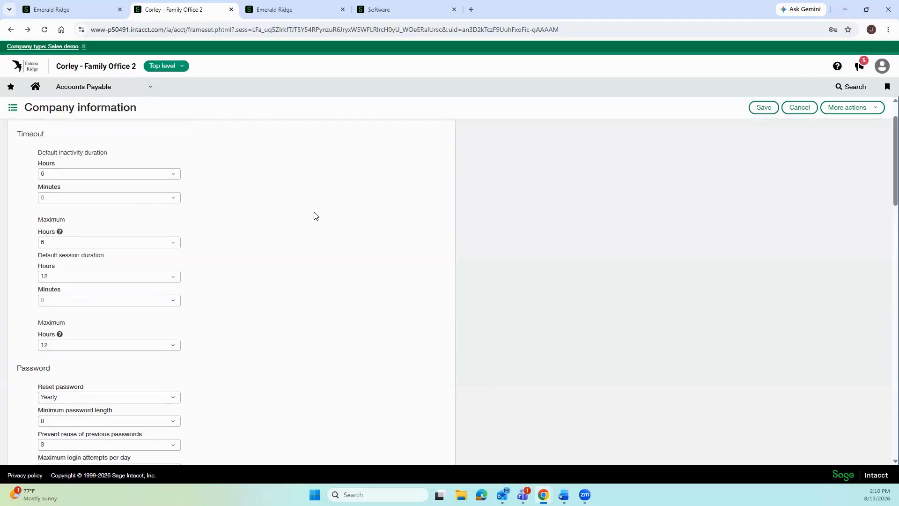
scroll(299, 197, "down", 8)
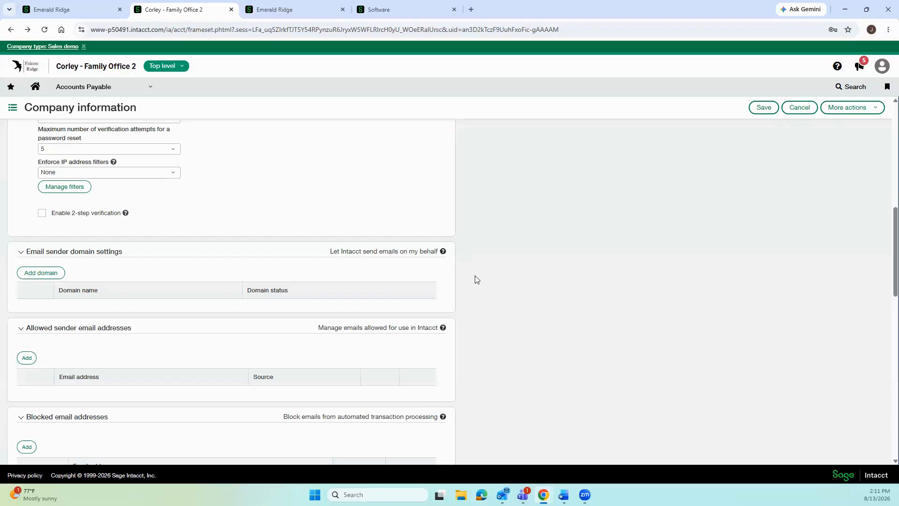
left_click(443, 253)
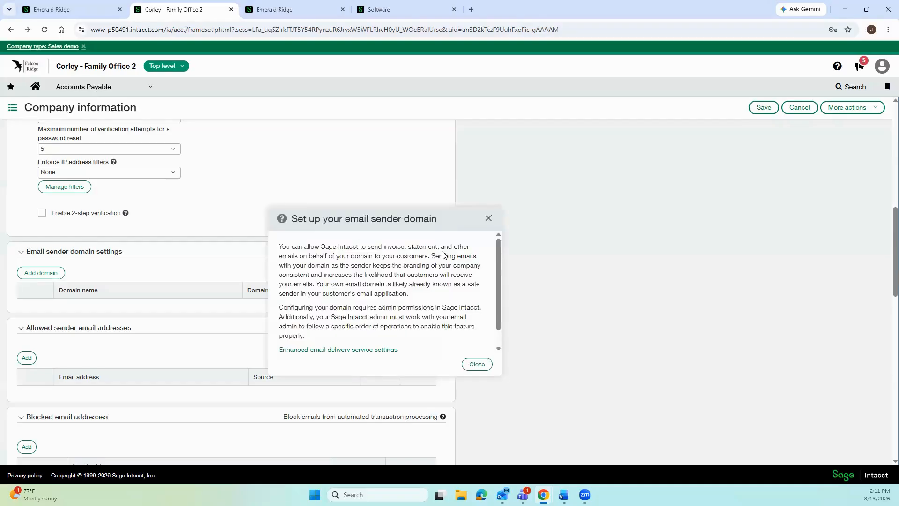
left_click(488, 225)
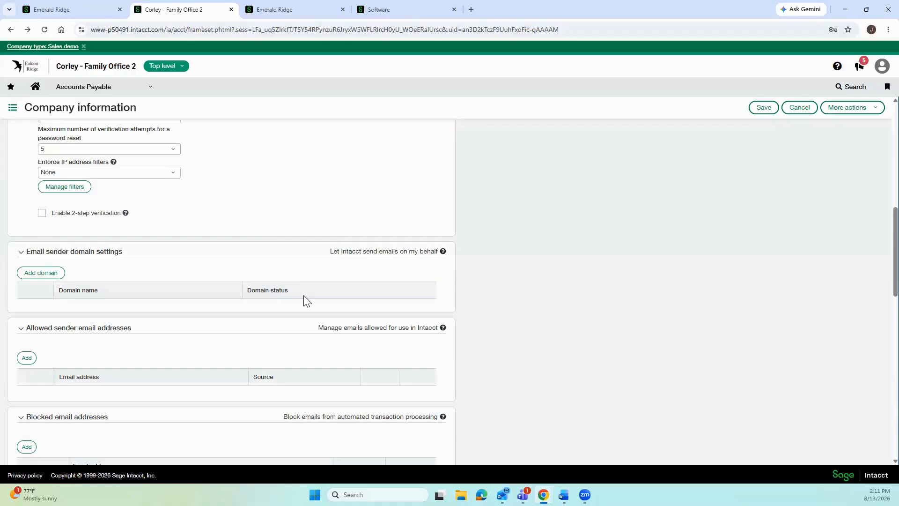
scroll(378, 355, "down", 1)
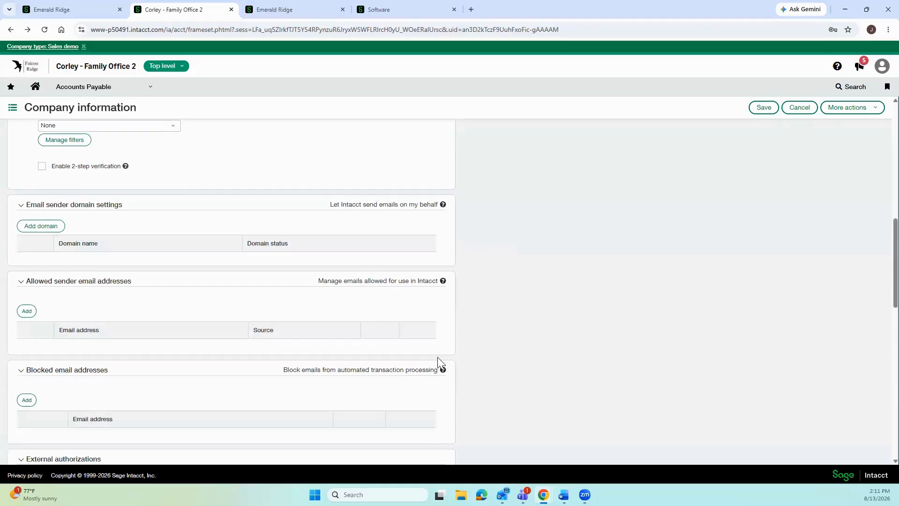
scroll(412, 340, "down", 1)
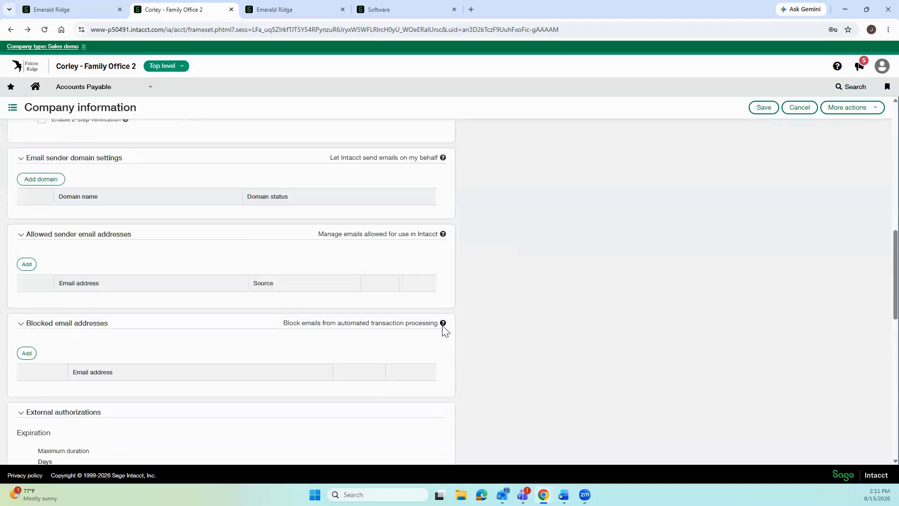
left_click(443, 324)
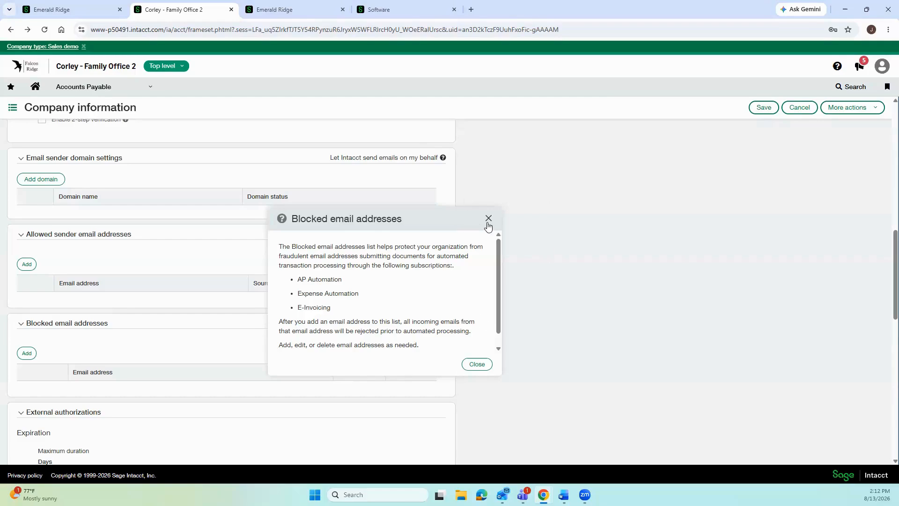
key("Escape")
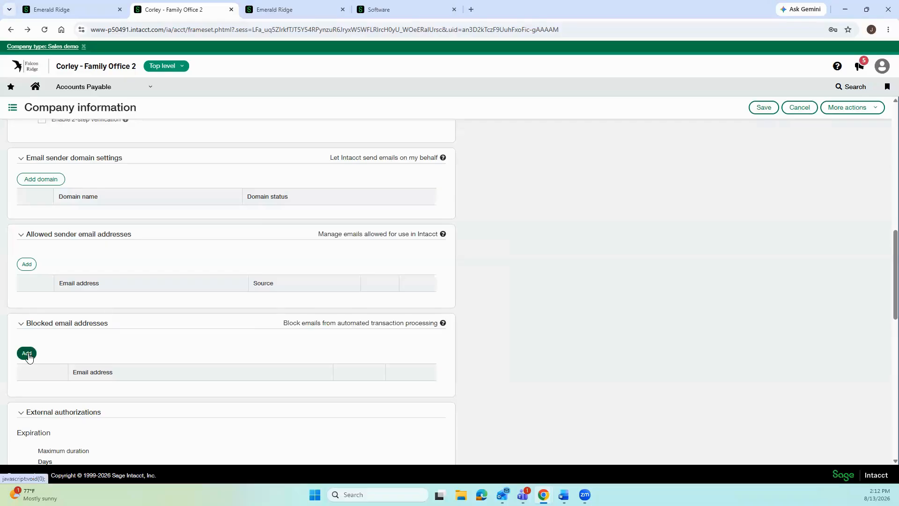
left_click(28, 355)
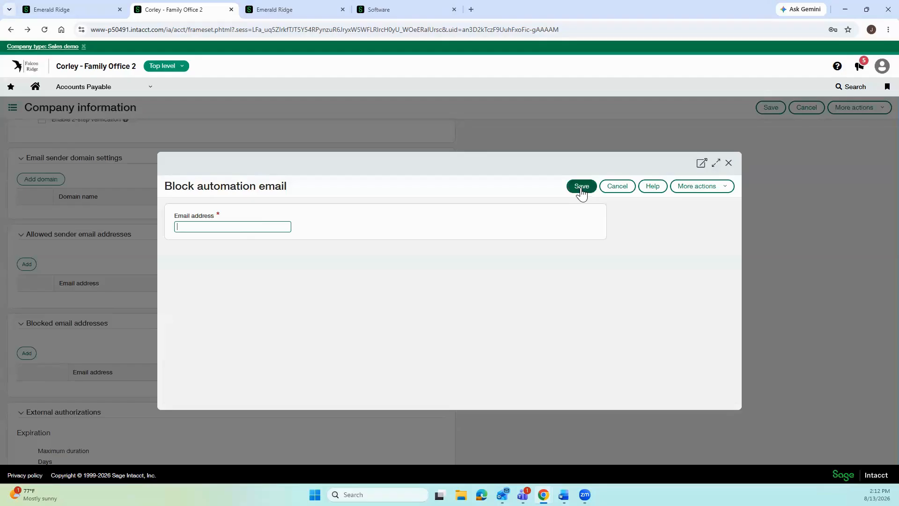
left_click(728, 162)
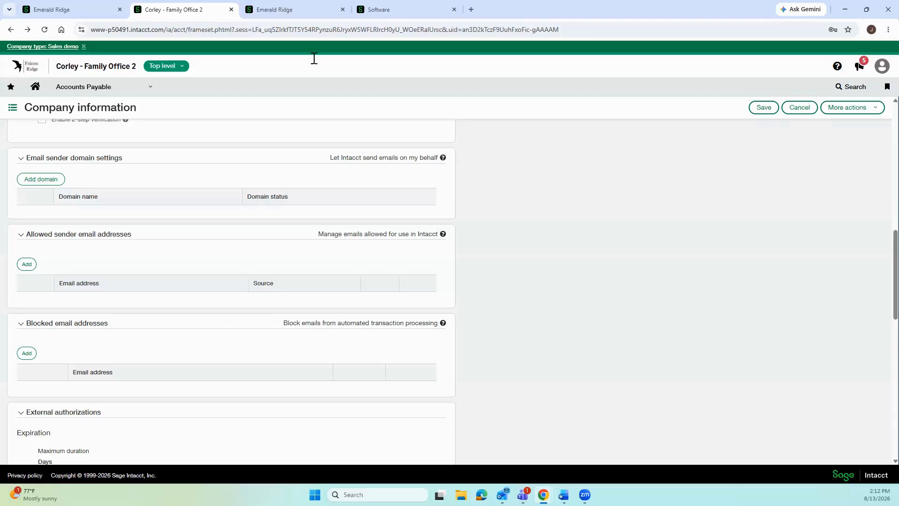
Go to the Accounts Payable Bills list, leaving the unsaved company information page.
left_click(113, 88)
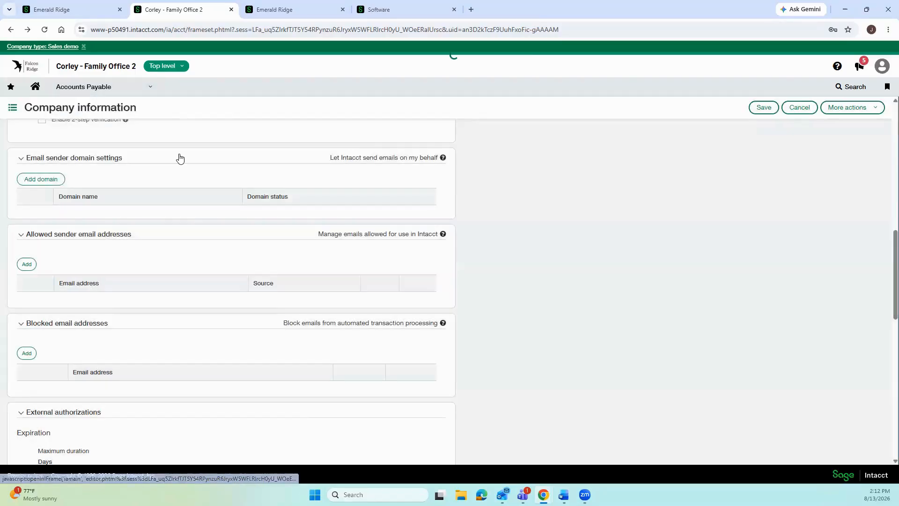
left_click(182, 152)
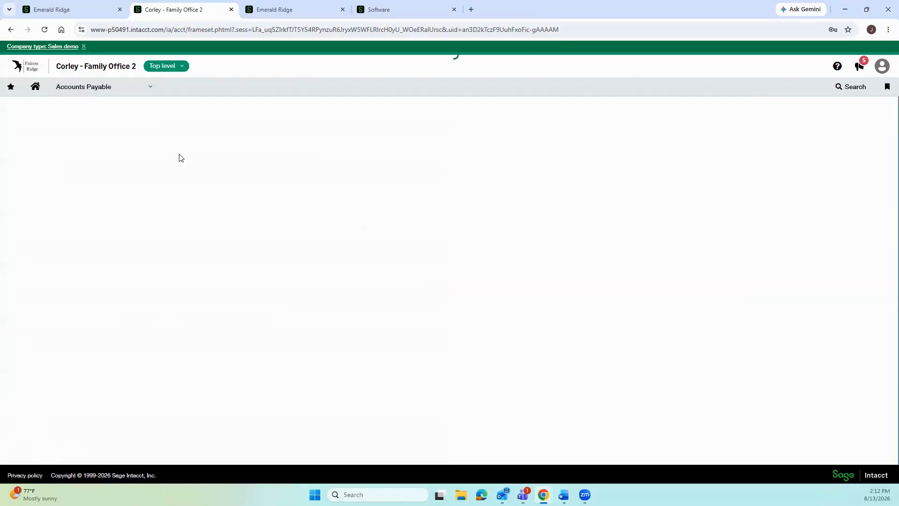
left_click(98, 91)
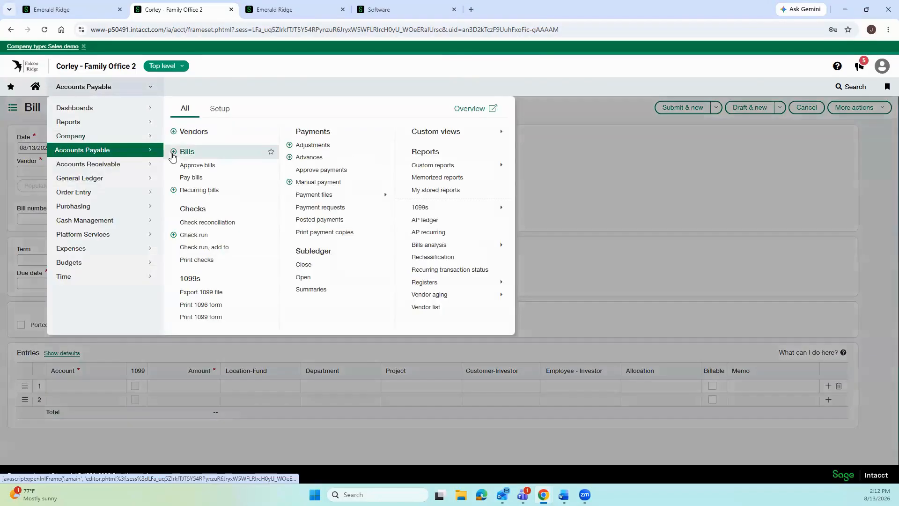
left_click(185, 152)
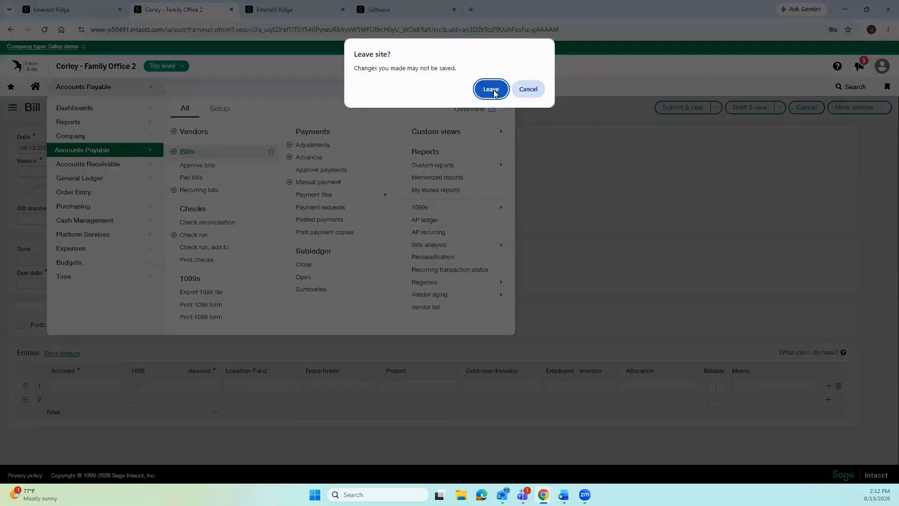
left_click(491, 89)
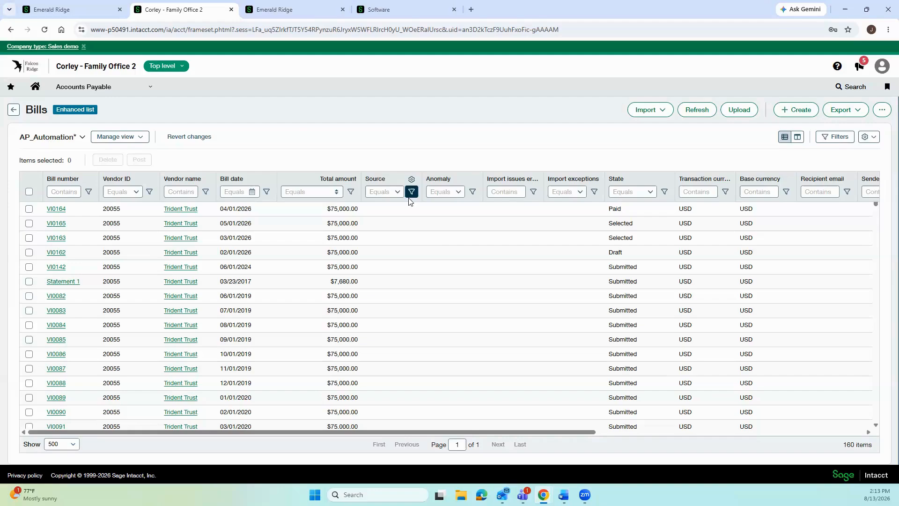
Show the Source filter values: Upload, Email and Customer-Investor refund.
left_click(398, 193)
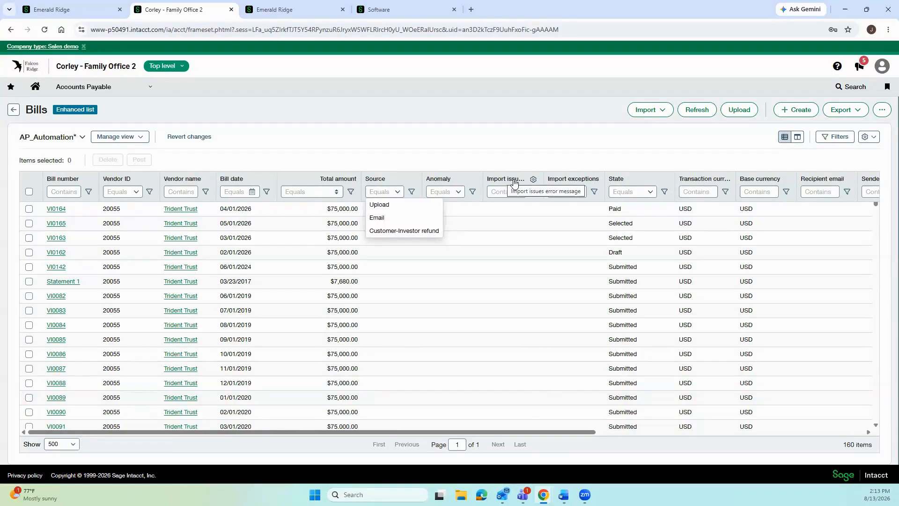
Check the Anomaly filter types, then switch to Emerald Ridge's Bills filtered to Sotheby's.
left_click(456, 192)
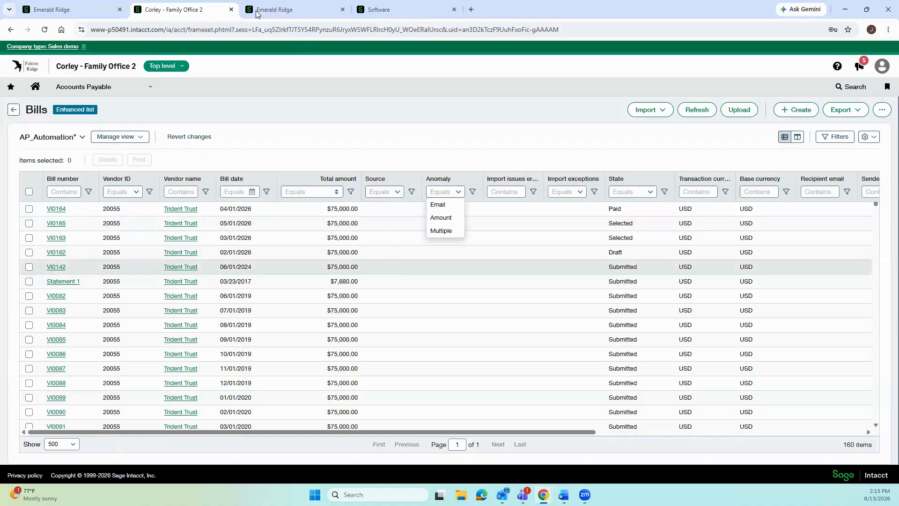
left_click(281, 13)
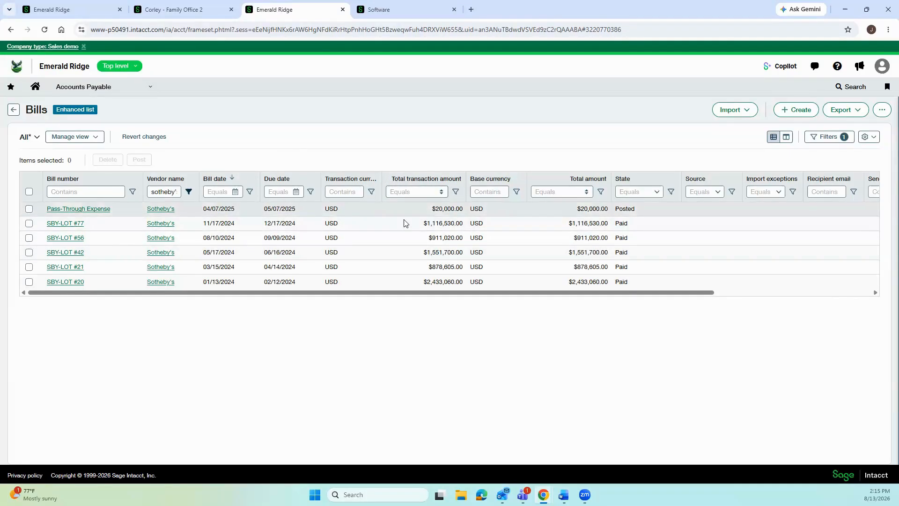
Open the Sotheby's 20,000.00 USD Pass-Through Expense bill.
left_click(99, 213)
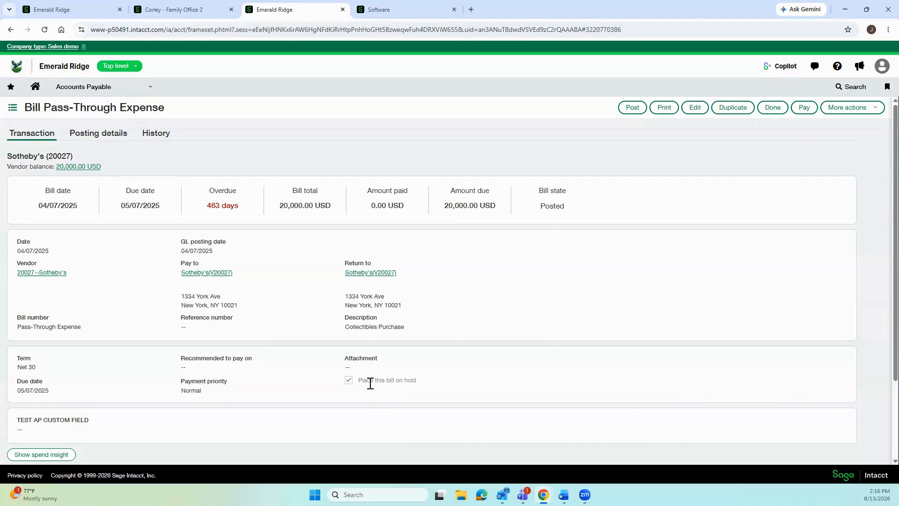
Put the Sotheby's Pass-Through Expense bill into edit mode.
left_click(696, 115)
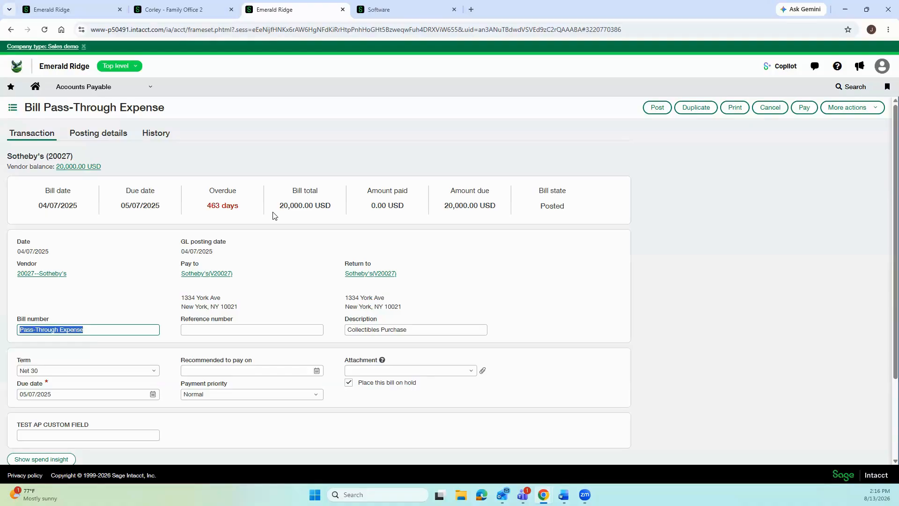
Uncheck 'Place this bill on hold' and review the Bill number, Reference number and Term fields.
left_click(348, 382)
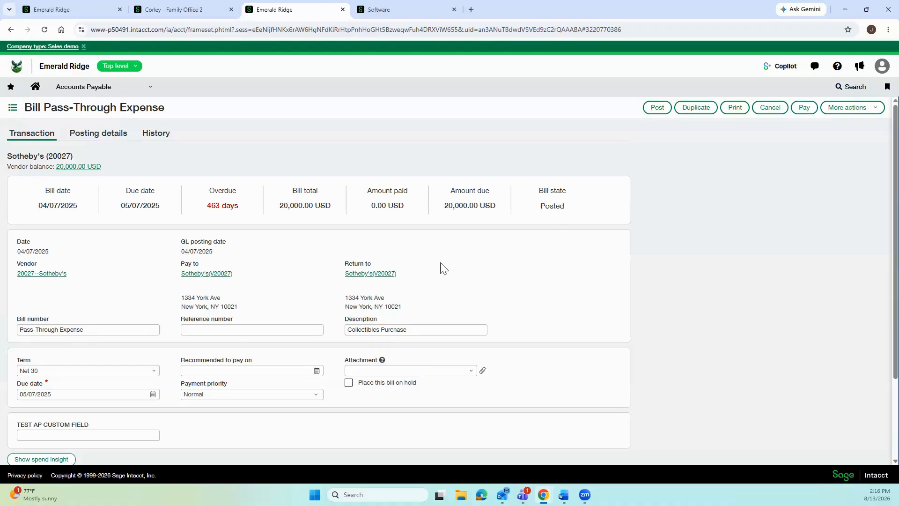
scroll(441, 264, "down", 1)
scroll(441, 264, "down", 1)
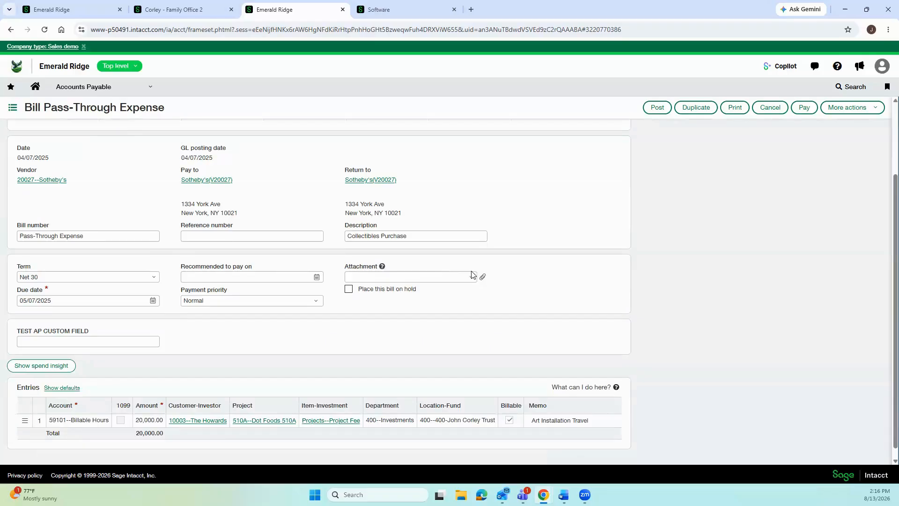
left_click(110, 240)
left_click(191, 239)
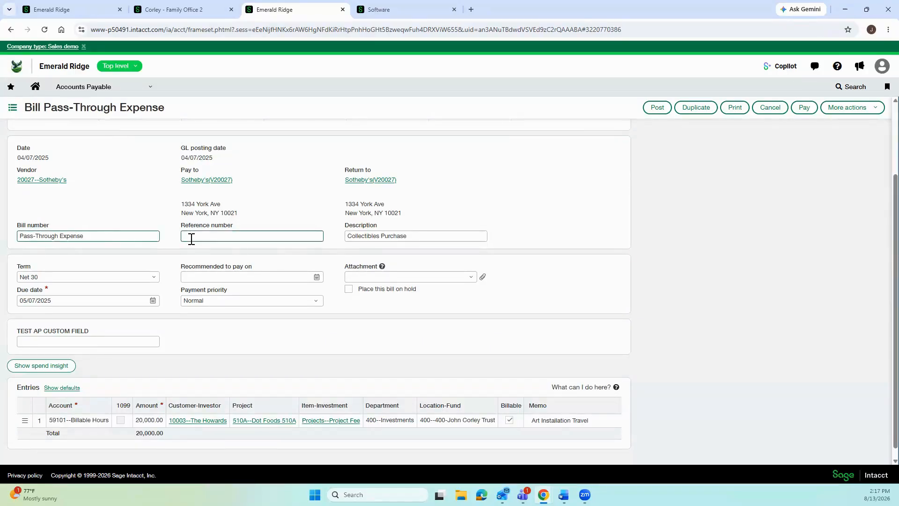
left_click(47, 276)
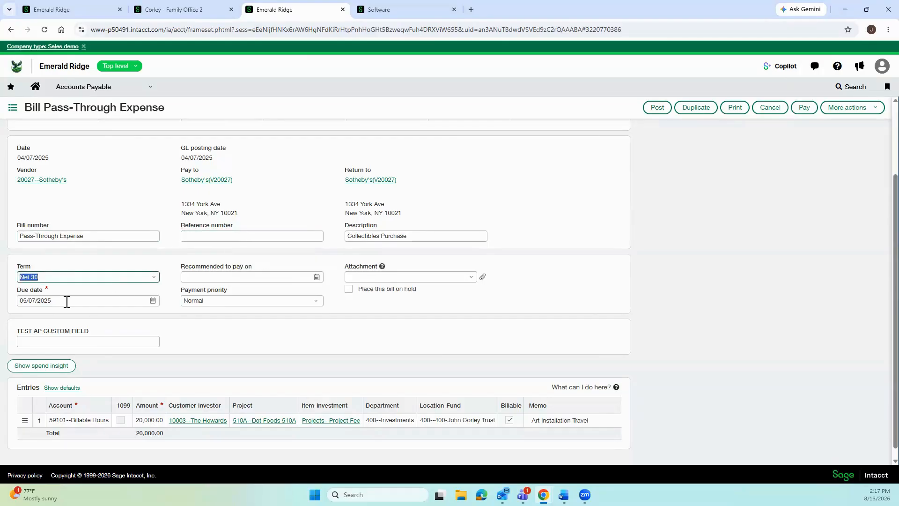
scroll(197, 347, "down", 1)
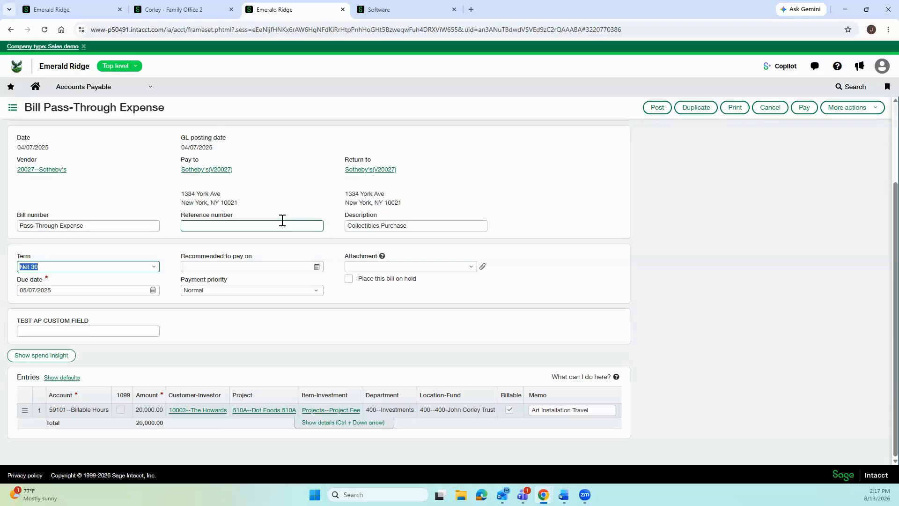
Go to Accounts Receivable > Refunds, discarding the unsaved bill edits.
left_click(81, 92)
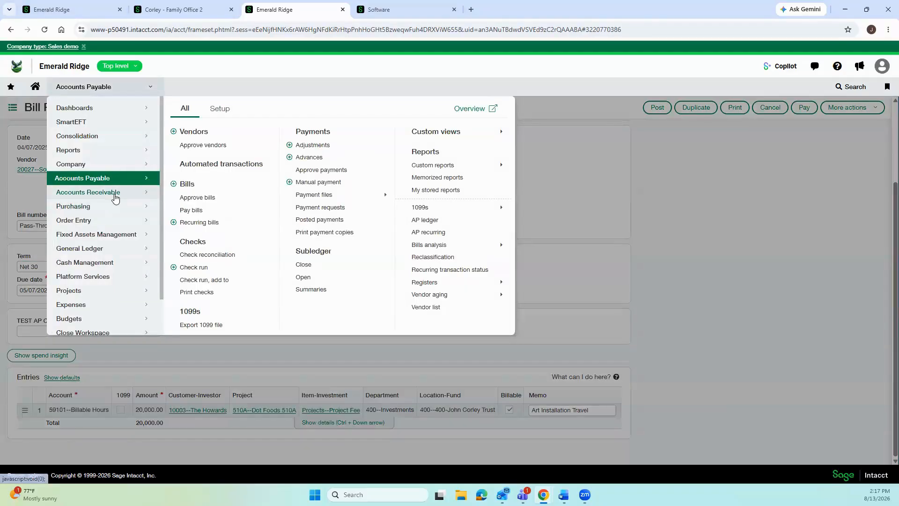
left_click(115, 198)
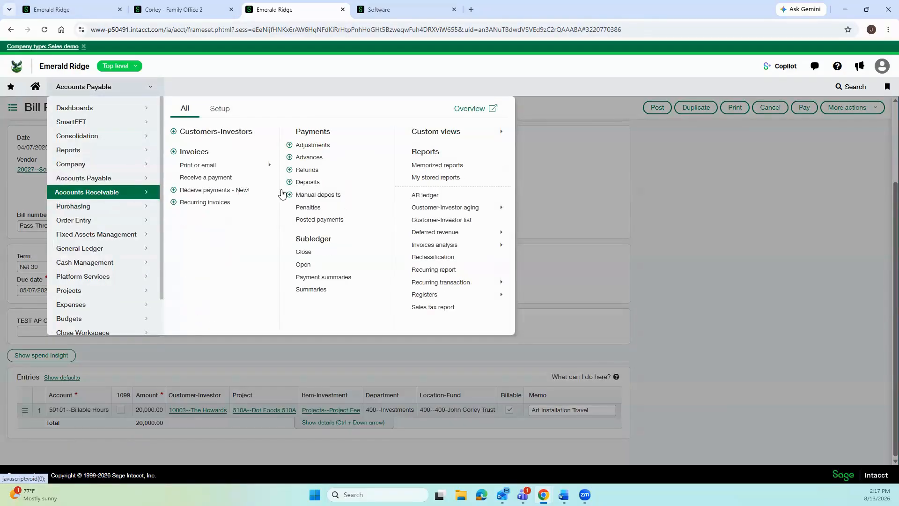
left_click(315, 177)
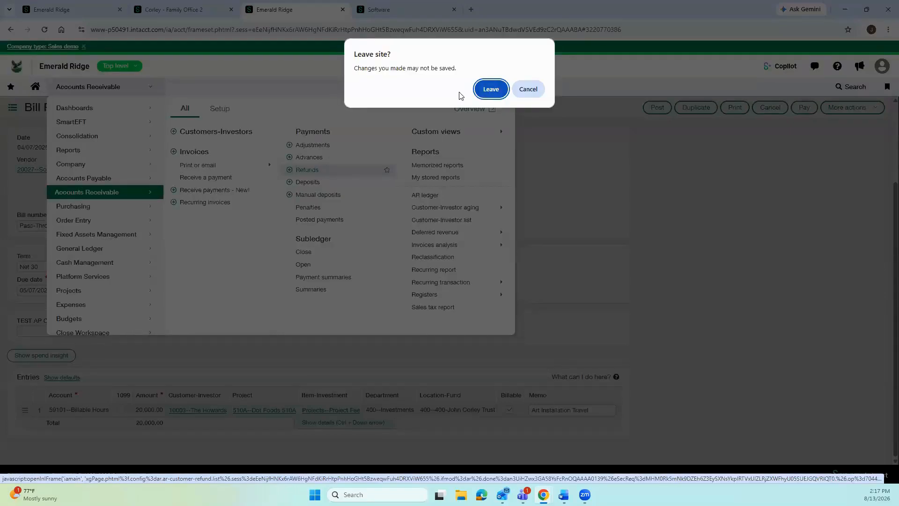
left_click(490, 88)
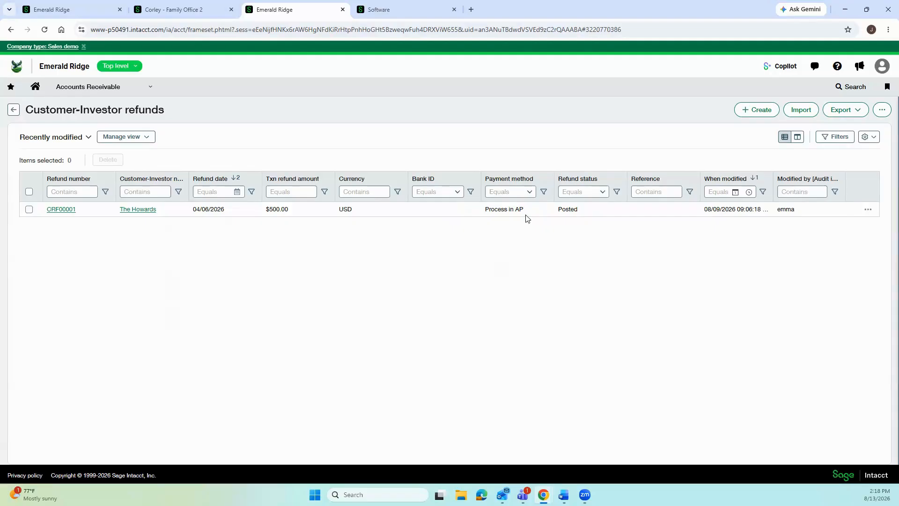
triple_click(489, 217)
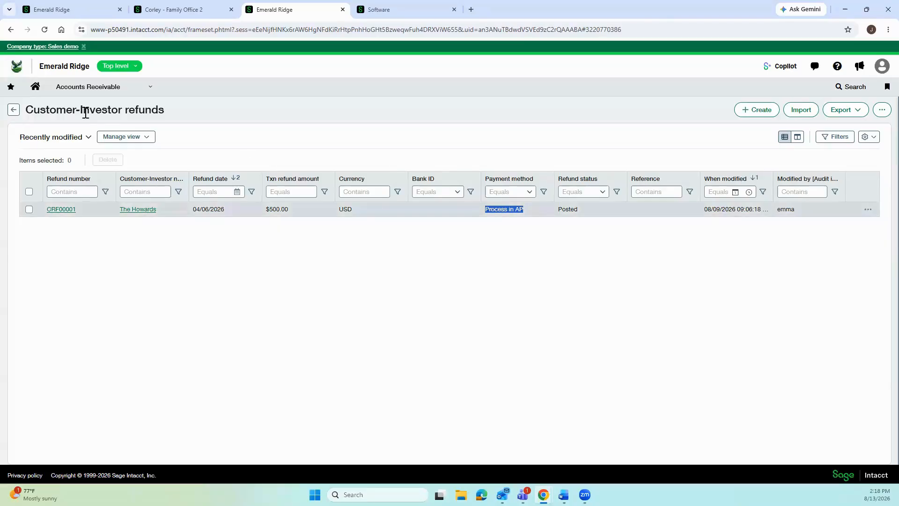
left_click(140, 209)
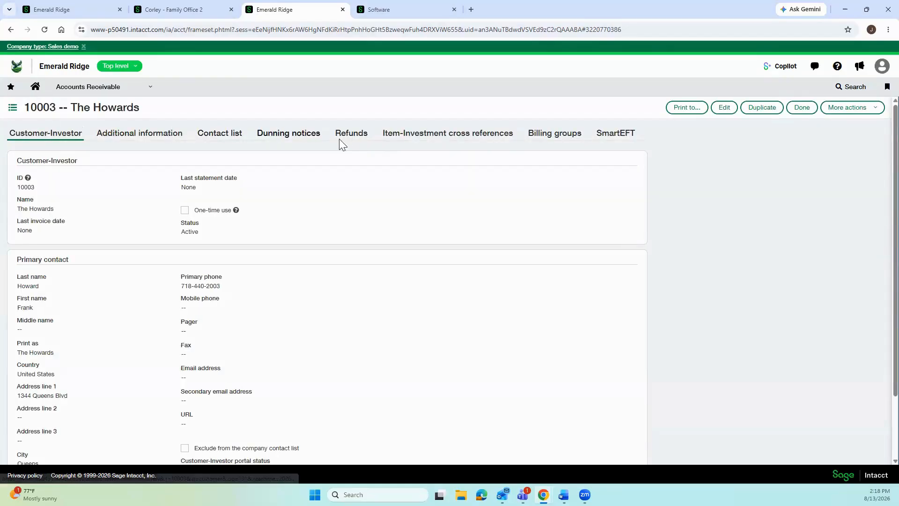
left_click(356, 139)
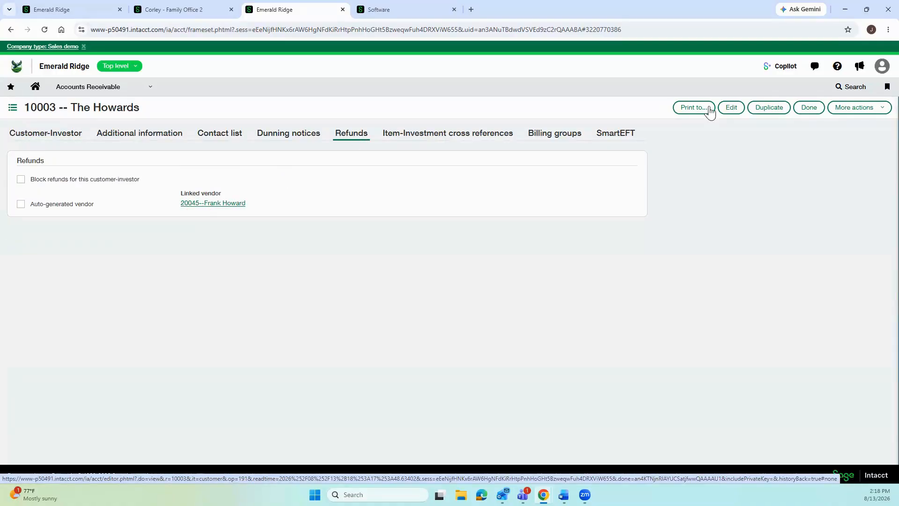
left_click(809, 111)
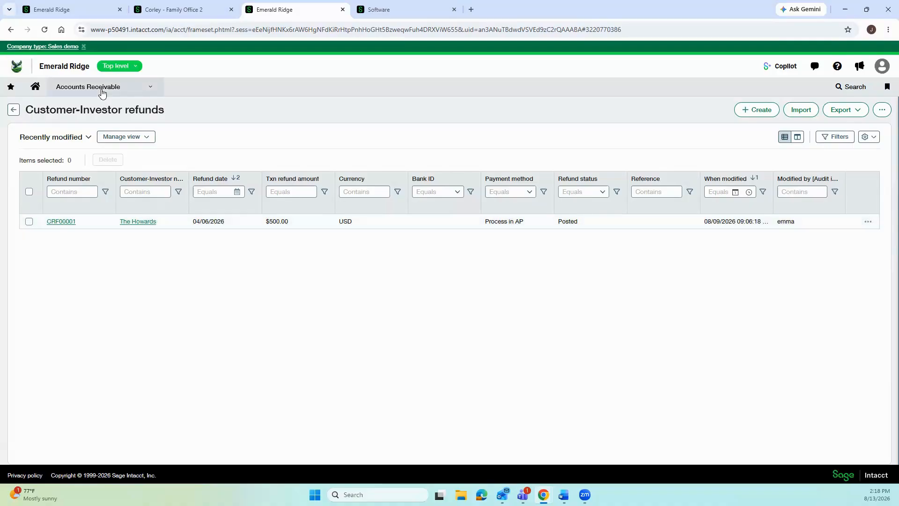
Go to the Accounts Payable Pay bills page.
left_click(105, 92)
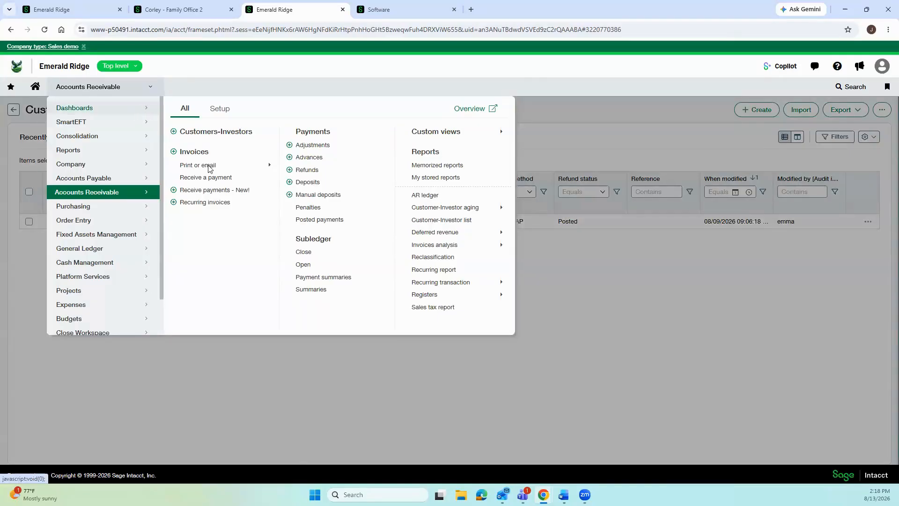
left_click(115, 178)
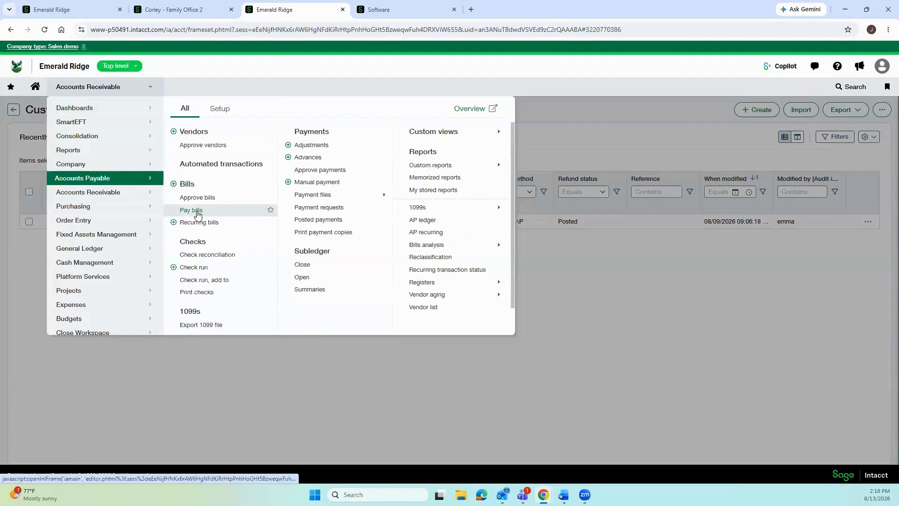
left_click(200, 211)
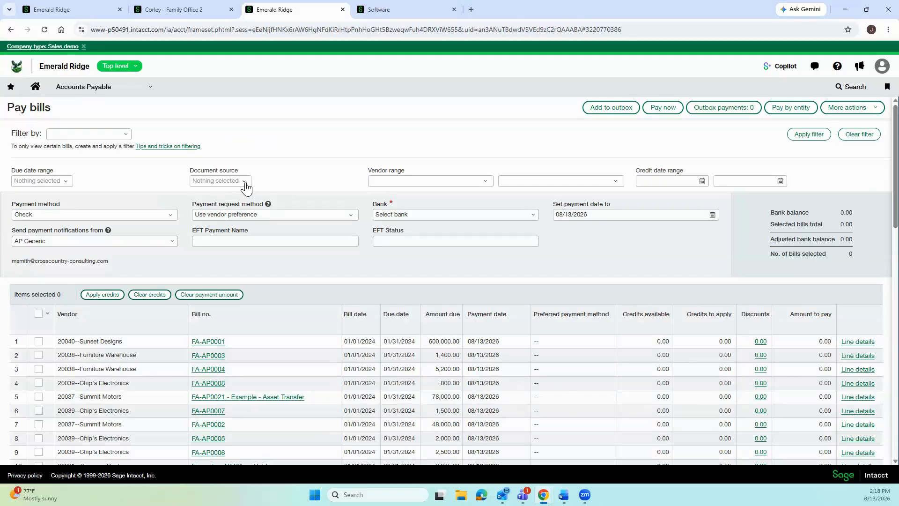
Filter Pay bills to the Customer-Investor refunds source, showing refund CRF00001 with 500.00 due.
left_click(245, 187)
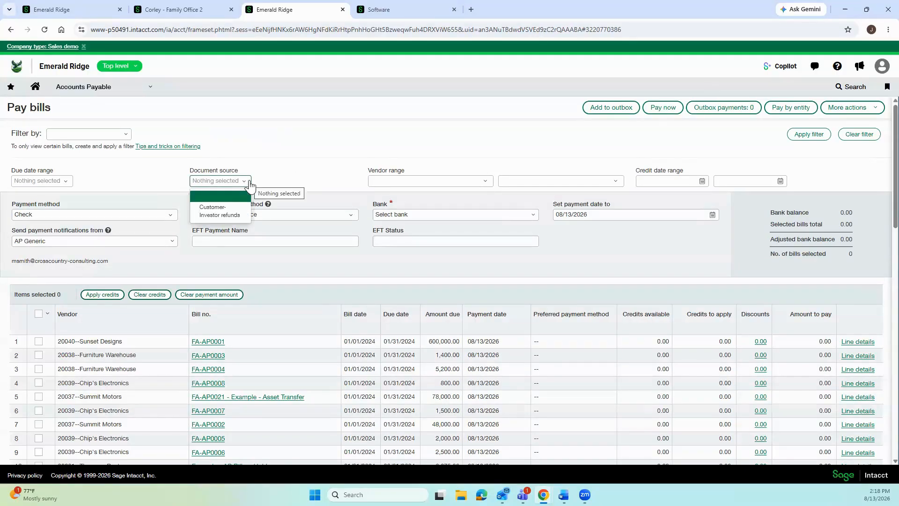
left_click(220, 211)
left_click(797, 136)
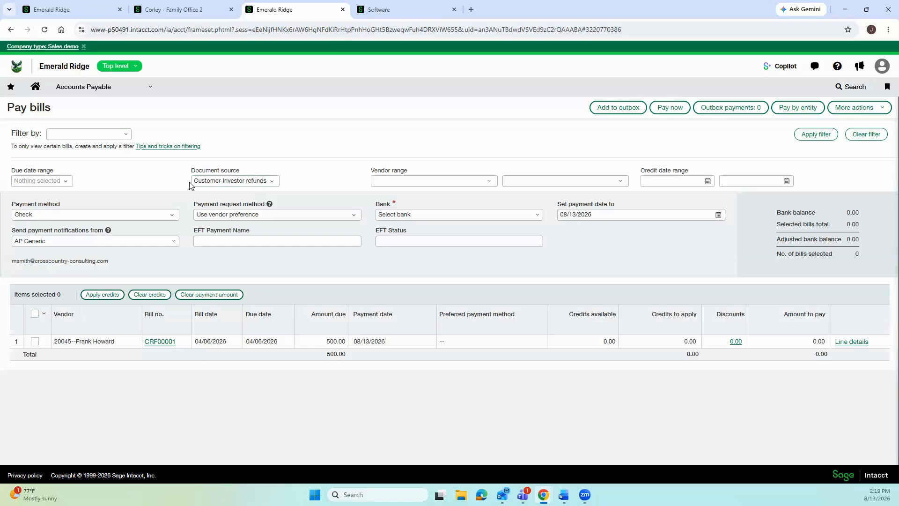
left_click(221, 181)
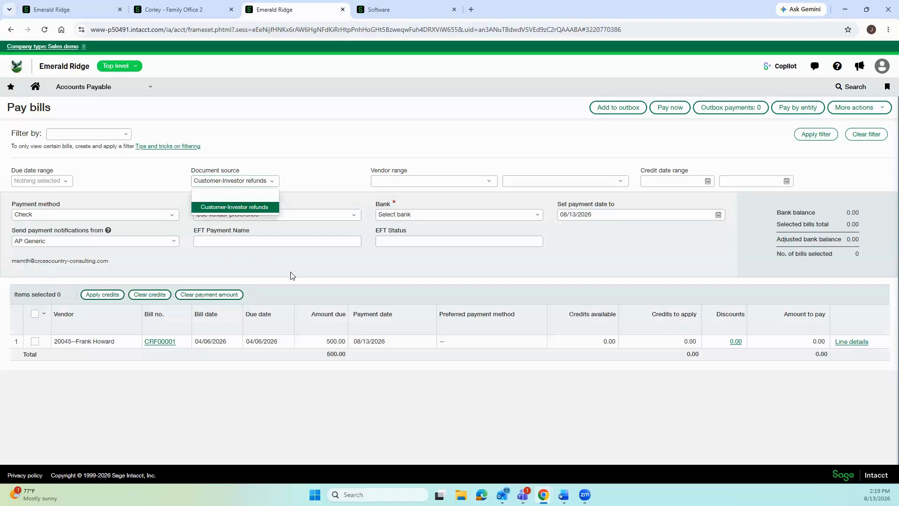
left_click(269, 357)
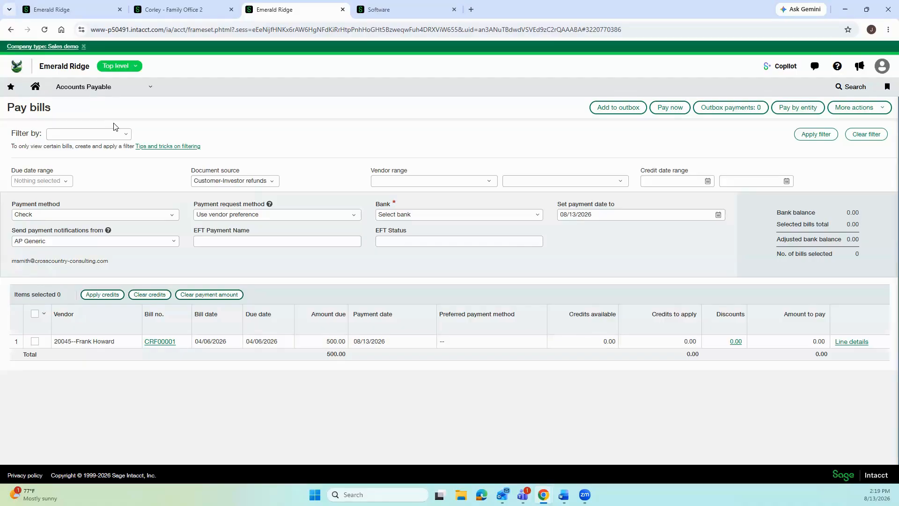
Open the Purchasing Receiver list, leaving Pay bills without saving.
left_click(89, 89)
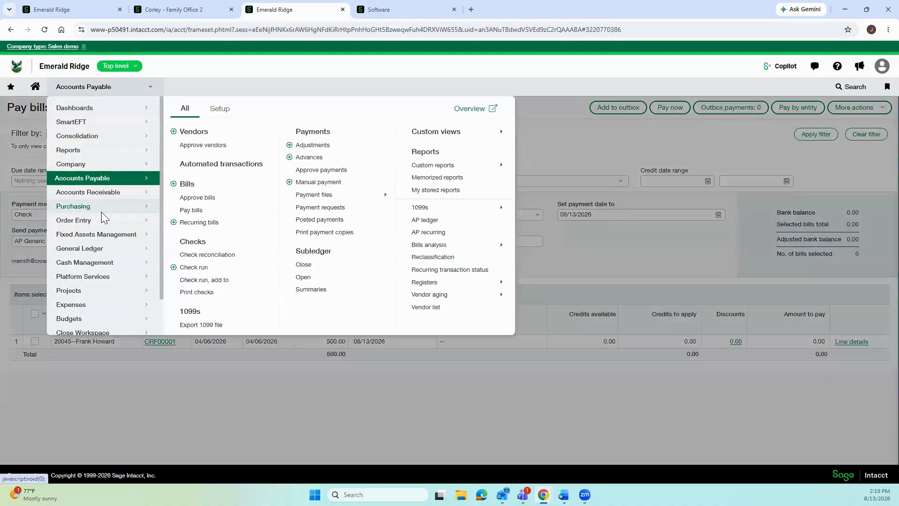
left_click(101, 211)
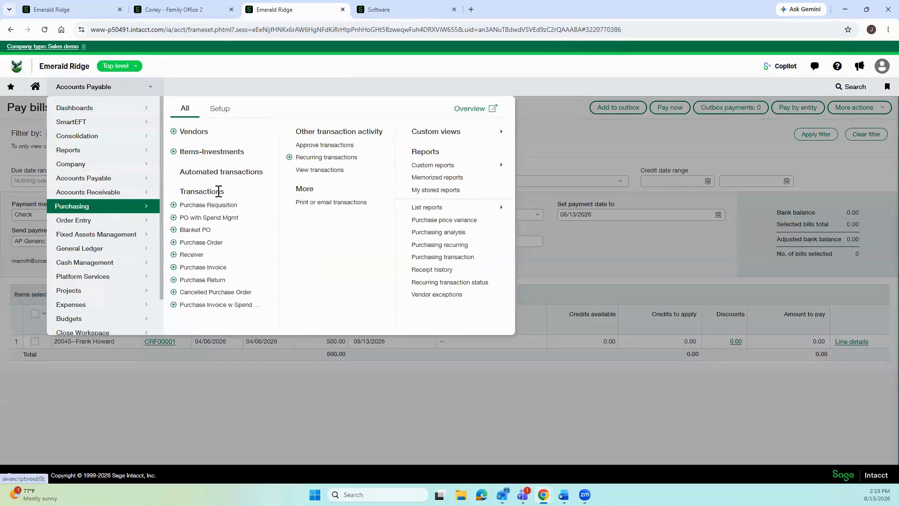
left_click(199, 258)
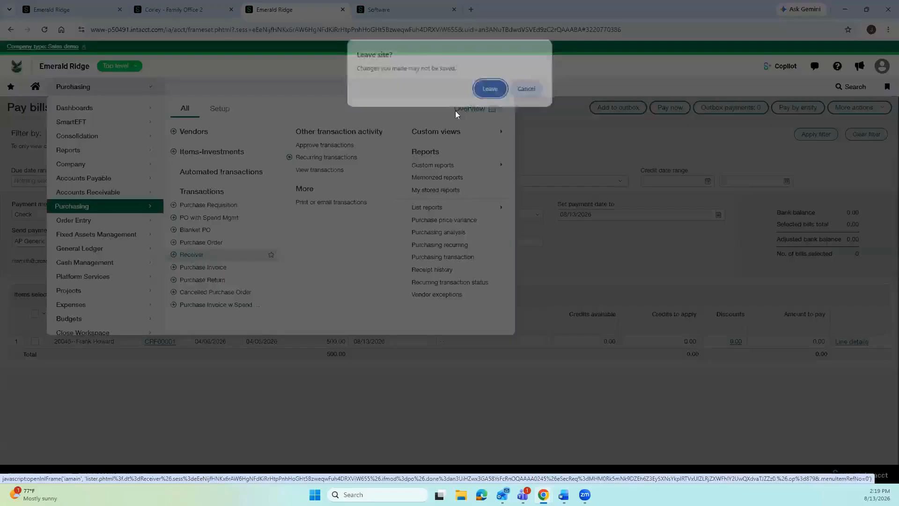
left_click(487, 99)
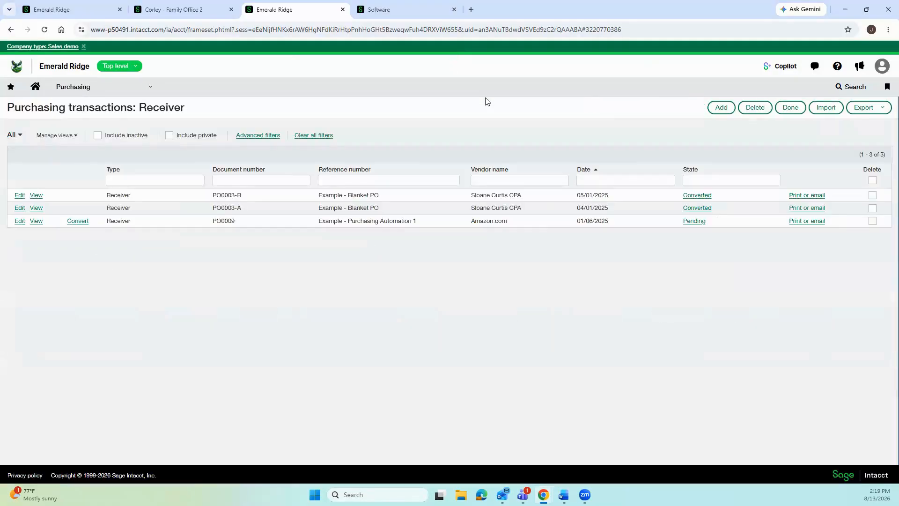
Convert pending Amazon.com receiver PO0009 into a Purchase Invoice.
left_click(79, 222)
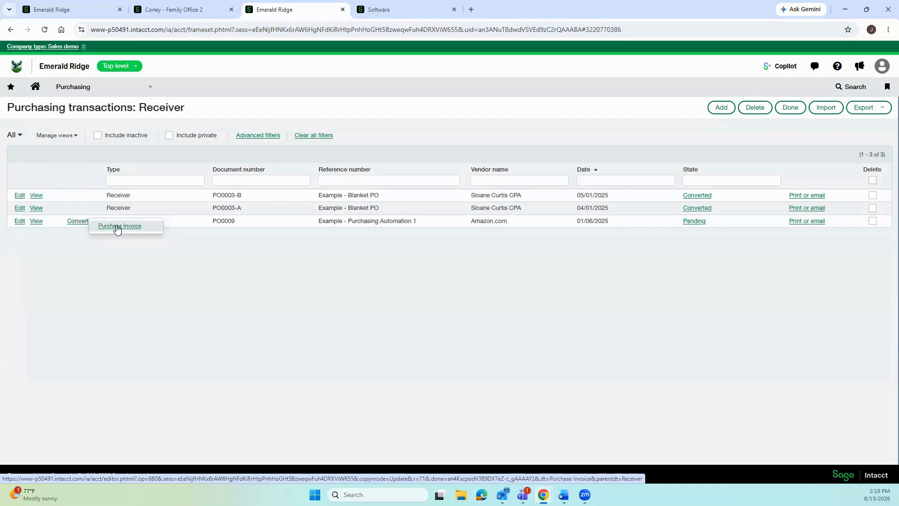
left_click(79, 229)
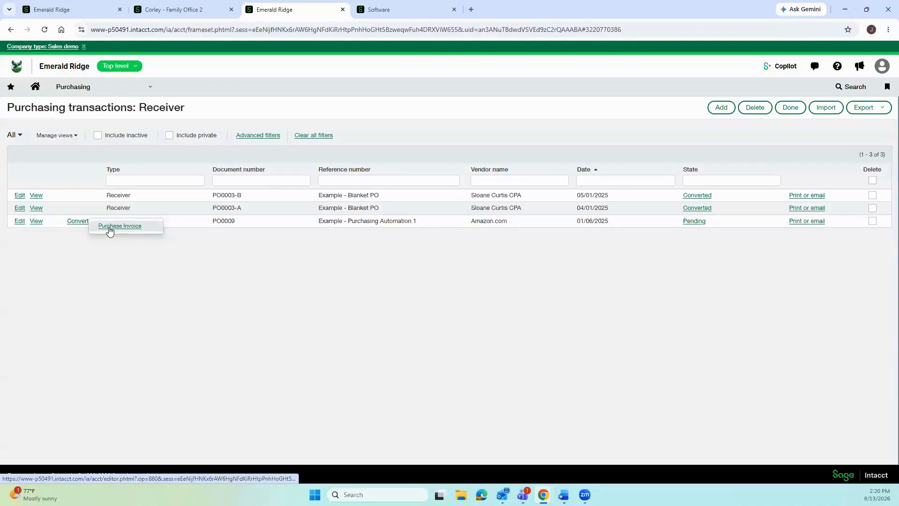
left_click(109, 227)
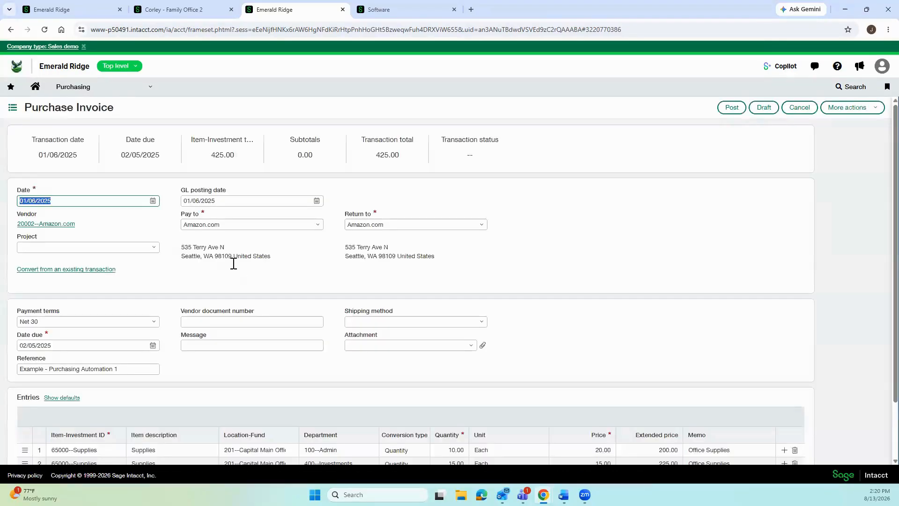
Fill the invoice from the Amazon.com receiver instead of the purchase order, giving six lines totalling 1,100.00.
left_click(69, 270)
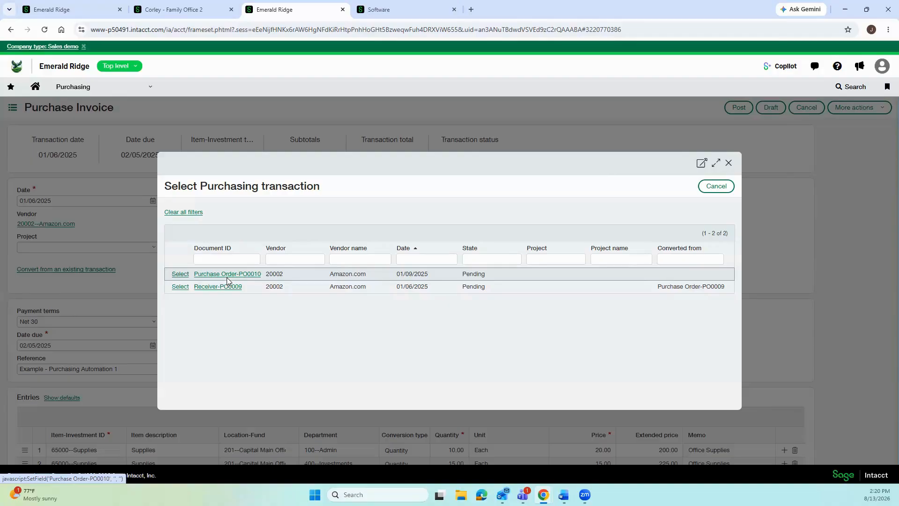
left_click(180, 274)
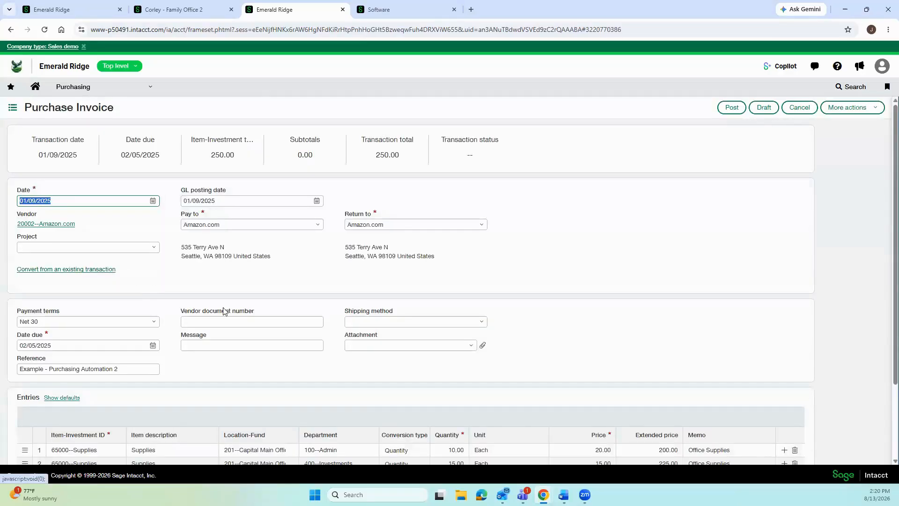
scroll(223, 311, "down", 3)
scroll(223, 311, "up", 2)
left_click(111, 269)
left_click(180, 286)
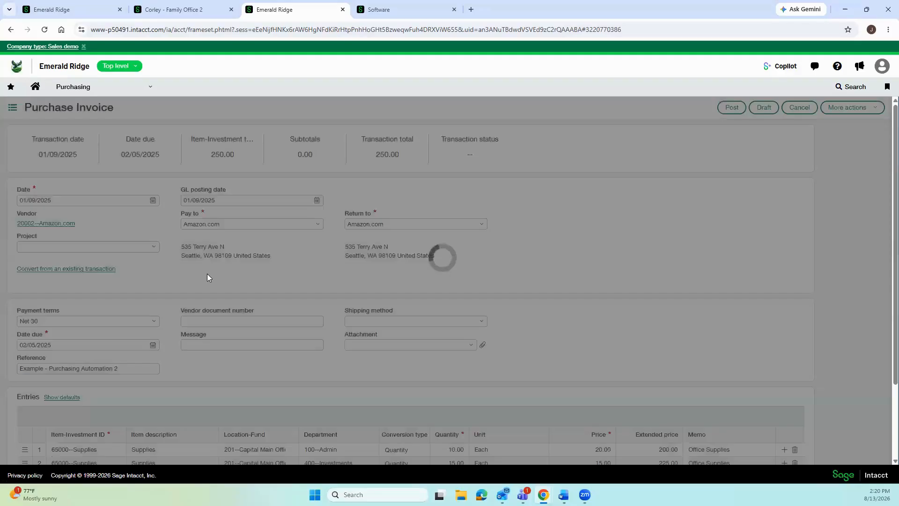
scroll(207, 274, "down", 3)
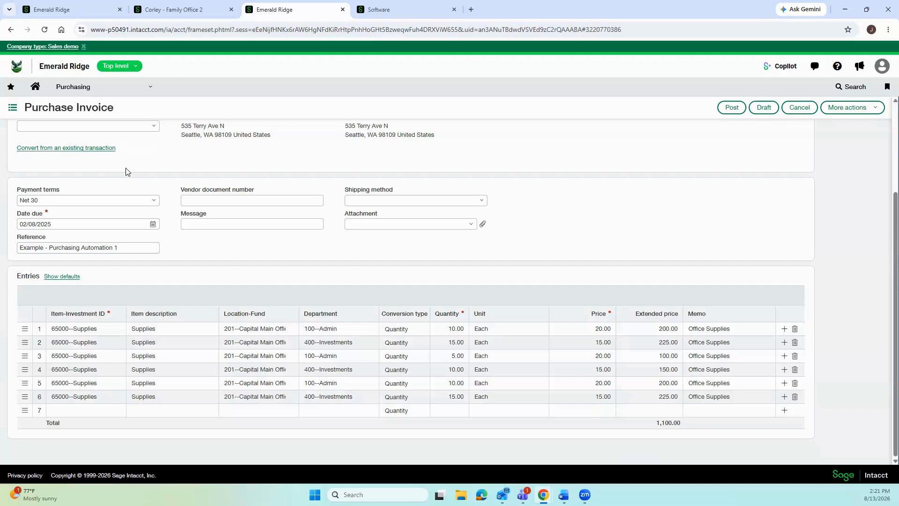
left_click(80, 88)
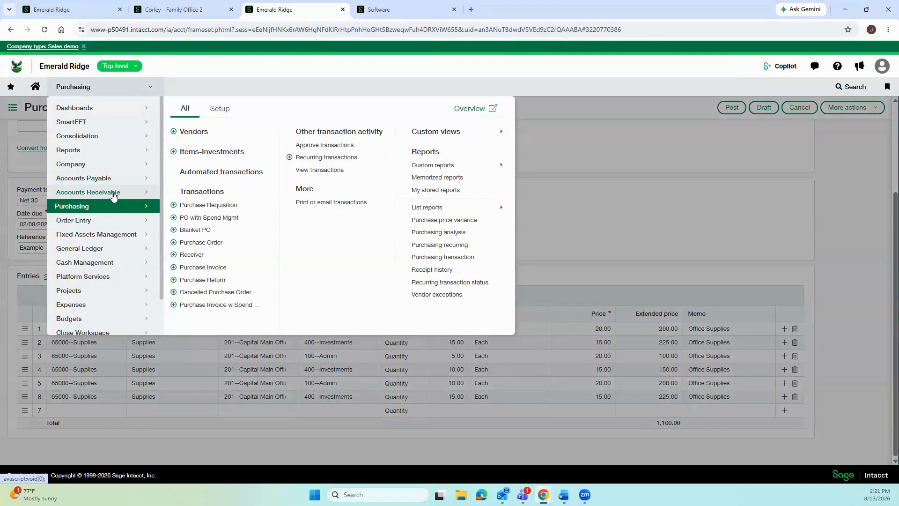
Open the Accounts Receivable Invoices list and tick the first four invoices.
mouse_move(112, 197)
left_click(201, 156)
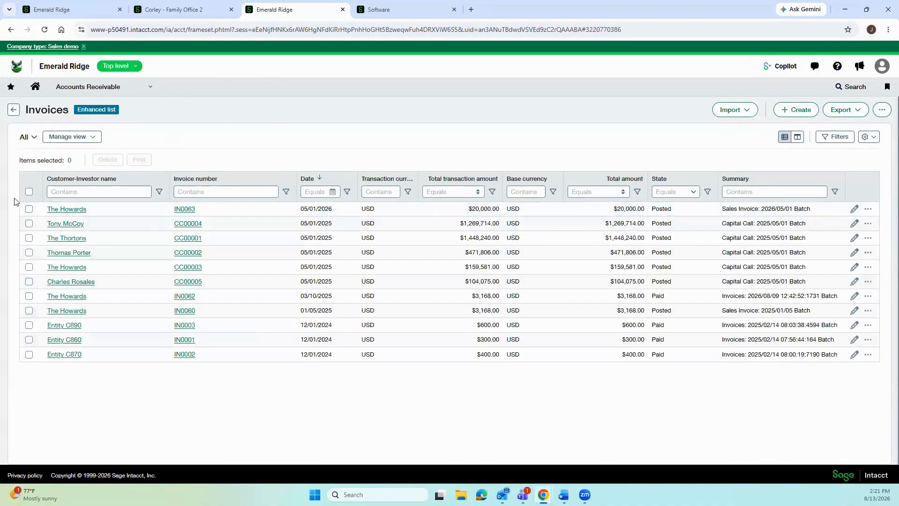
left_click(29, 209)
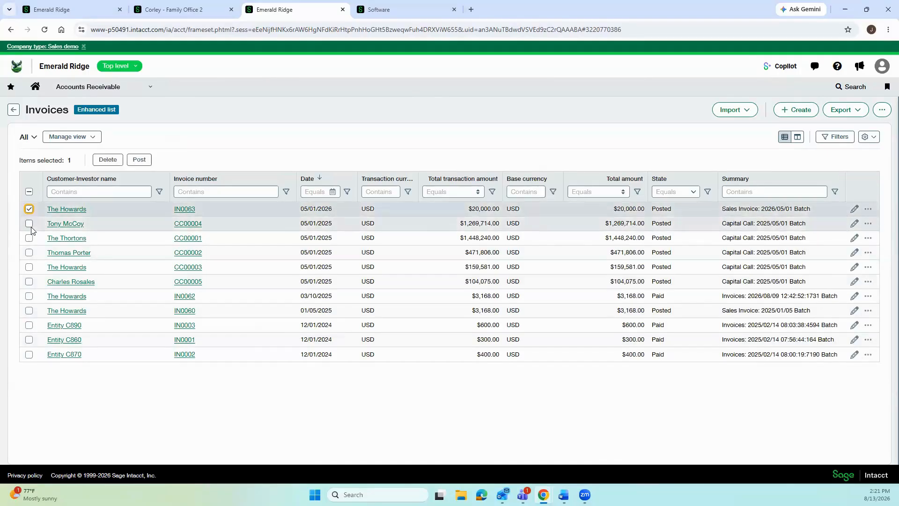
left_click(30, 225)
left_click(29, 239)
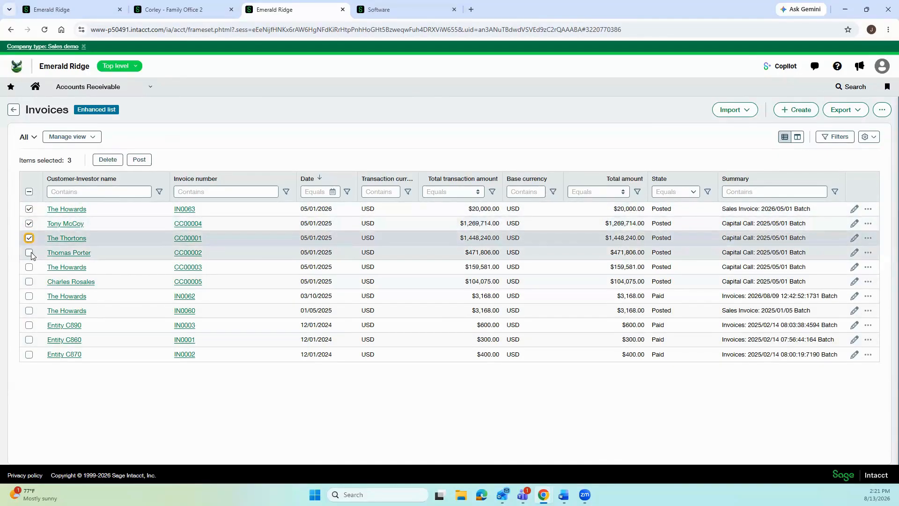
left_click(29, 253)
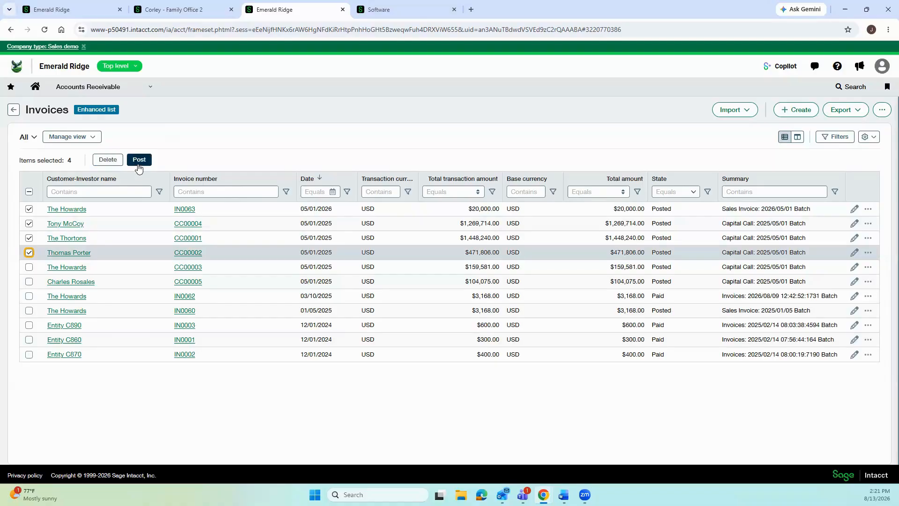
Start deleting the four invoices but cancel, keeping all eleven.
left_click(107, 160)
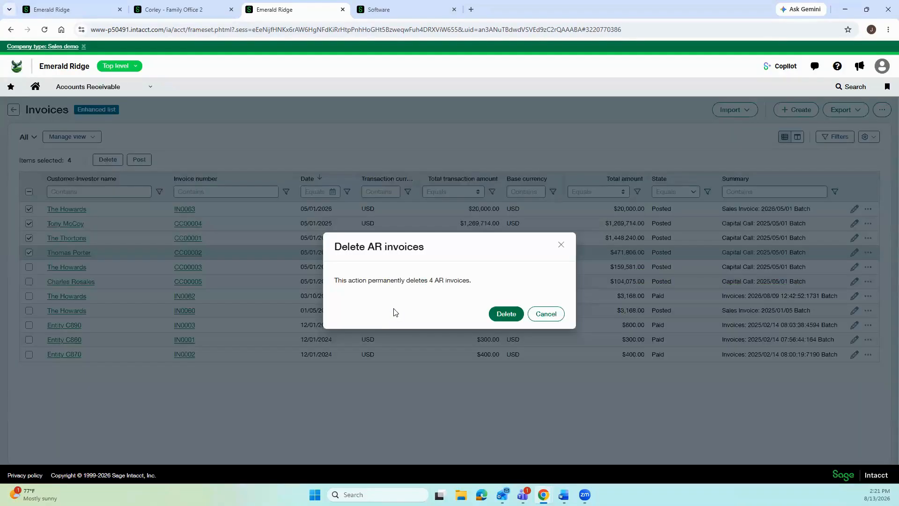
left_click(556, 317)
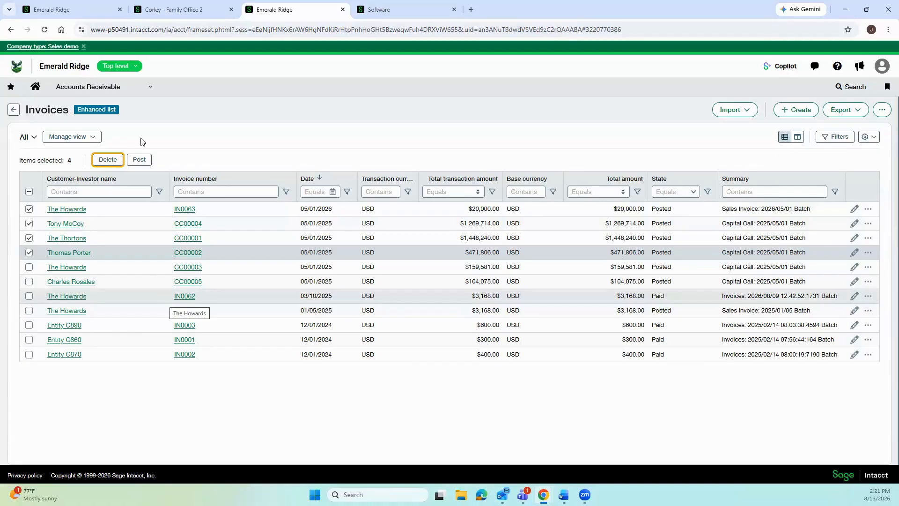
left_click(94, 86)
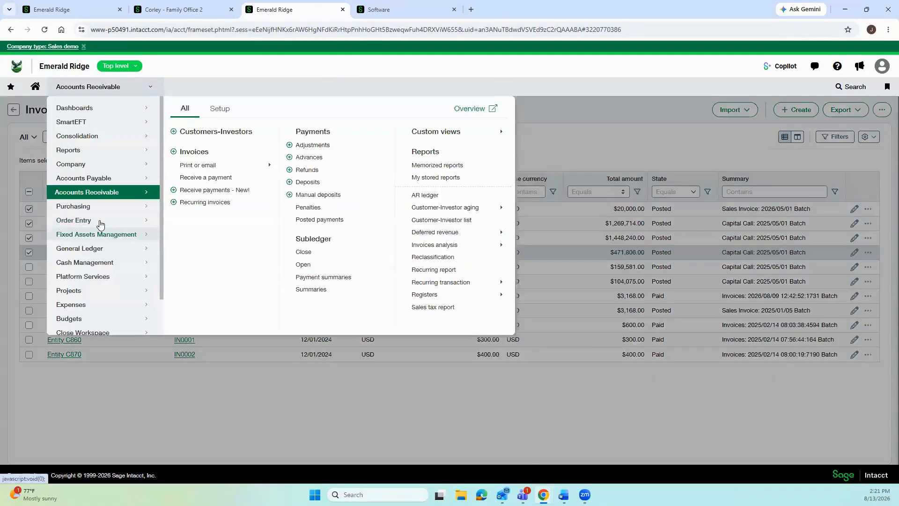
Open Order Entry Setup > Configuration to reach the General configuration page.
mouse_move(100, 224)
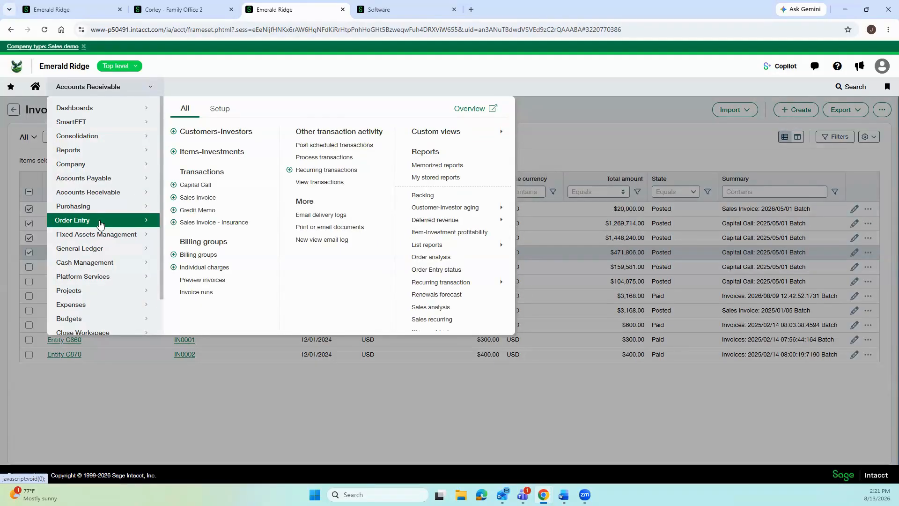
left_click(221, 111)
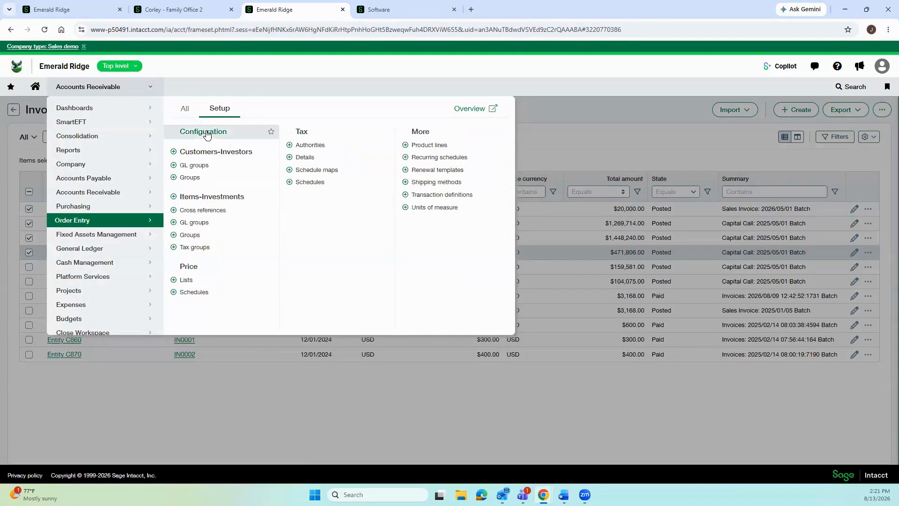
left_click(206, 134)
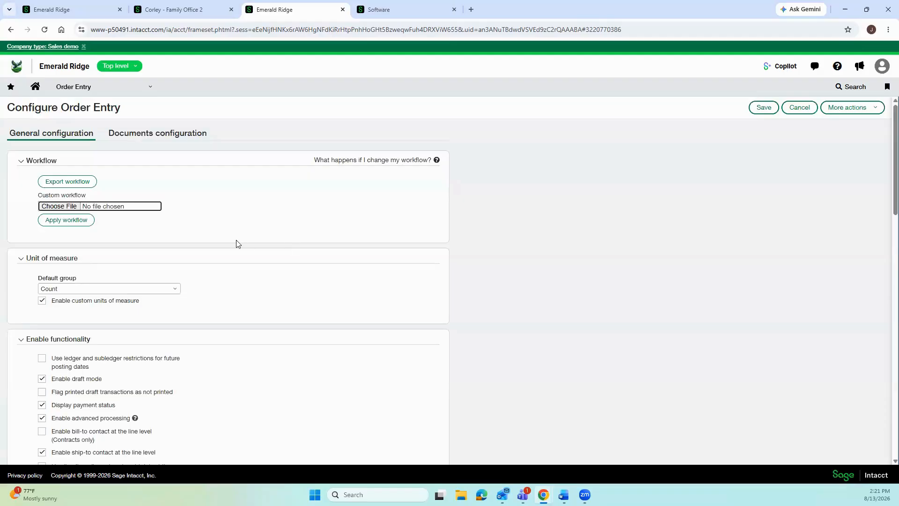
scroll(236, 244, "down", 2)
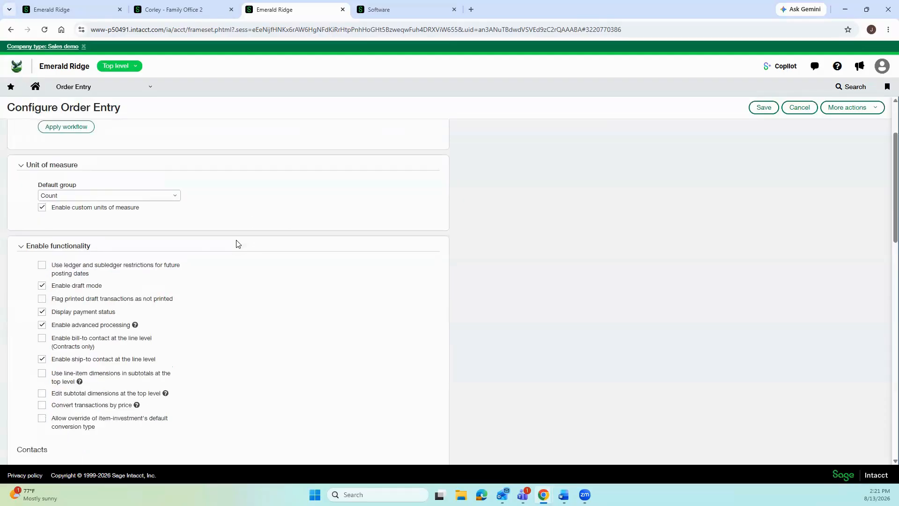
left_click(134, 325)
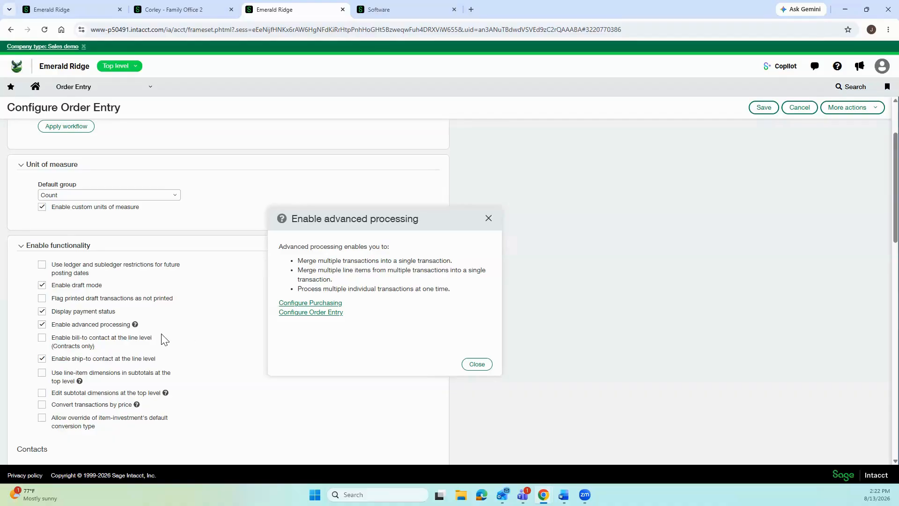
left_click(473, 366)
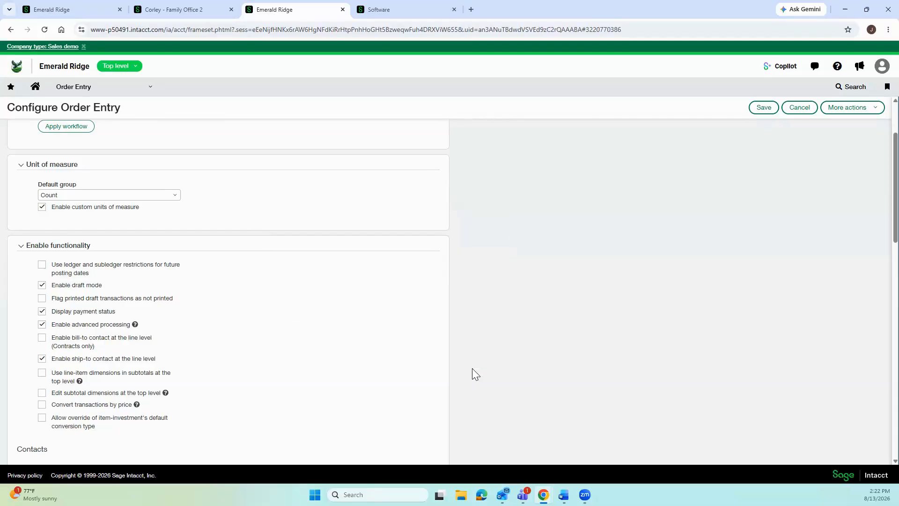
left_click(105, 89)
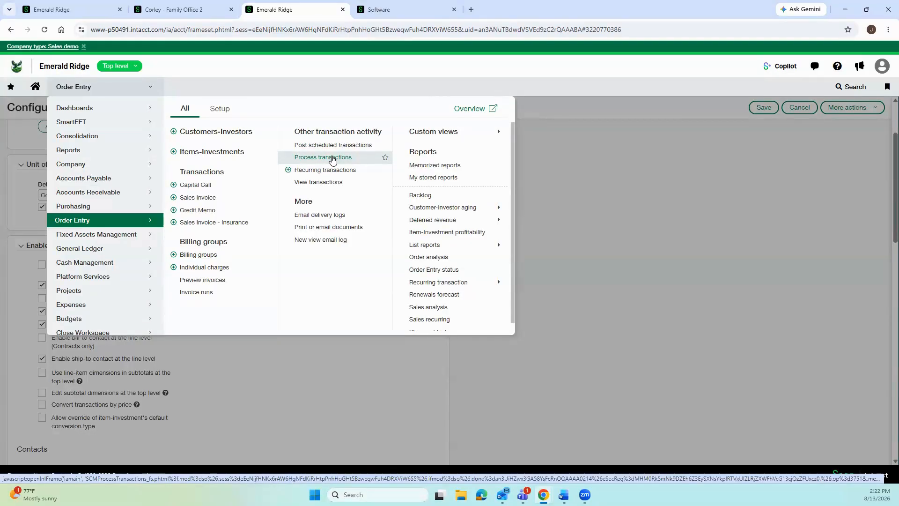
In Process transactions, create a Credit Memo from Sales Invoice transactions.
left_click(332, 158)
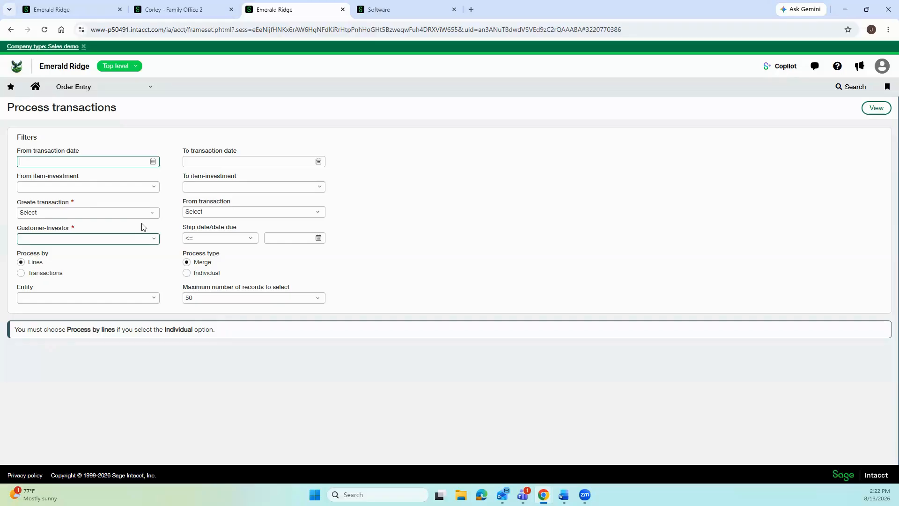
left_click(149, 213)
left_click(140, 260)
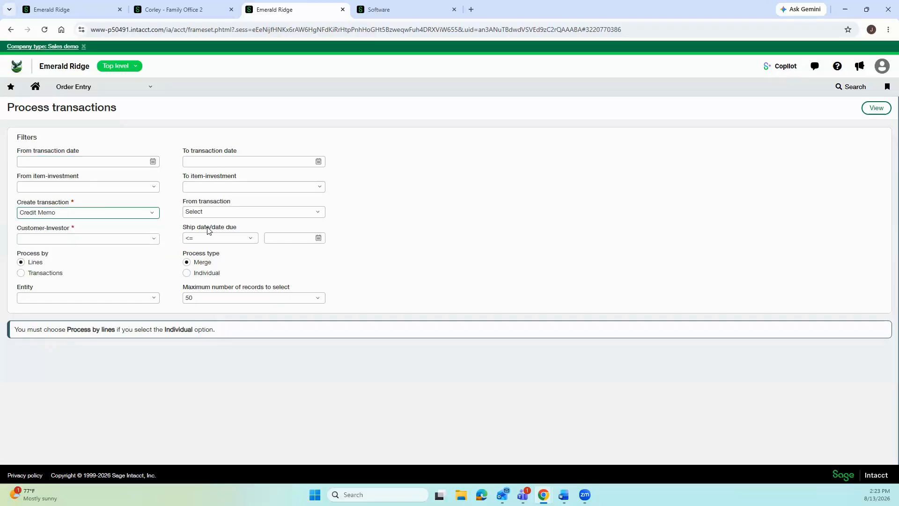
left_click(220, 212)
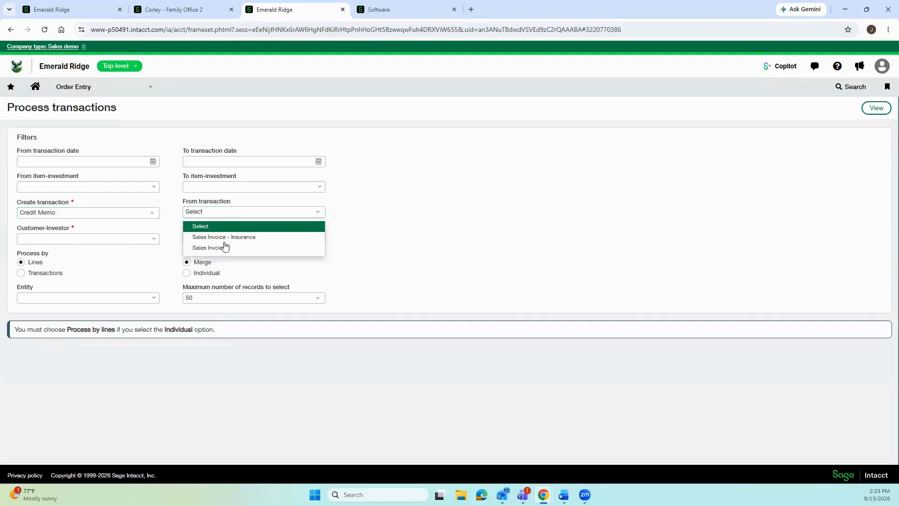
left_click(224, 248)
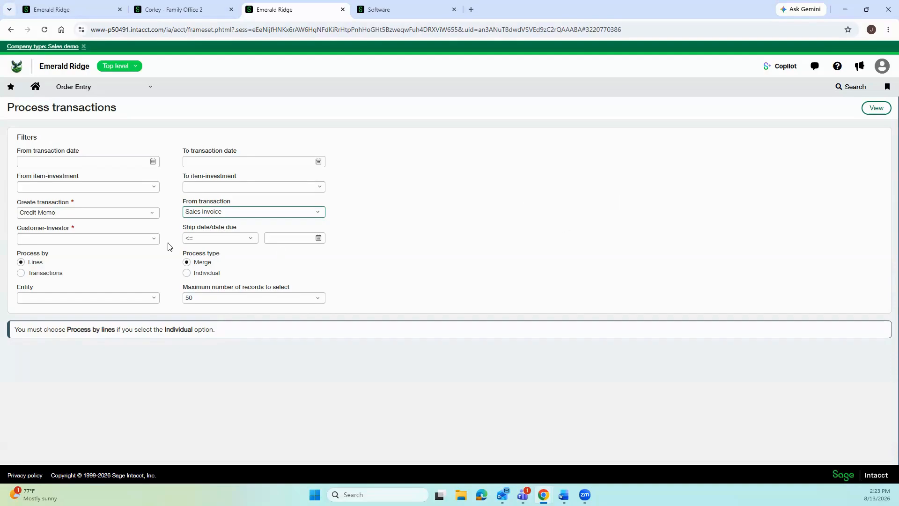
Pick the customer-investor and view their available sales invoice line items.
left_click(138, 244)
left_click(156, 241)
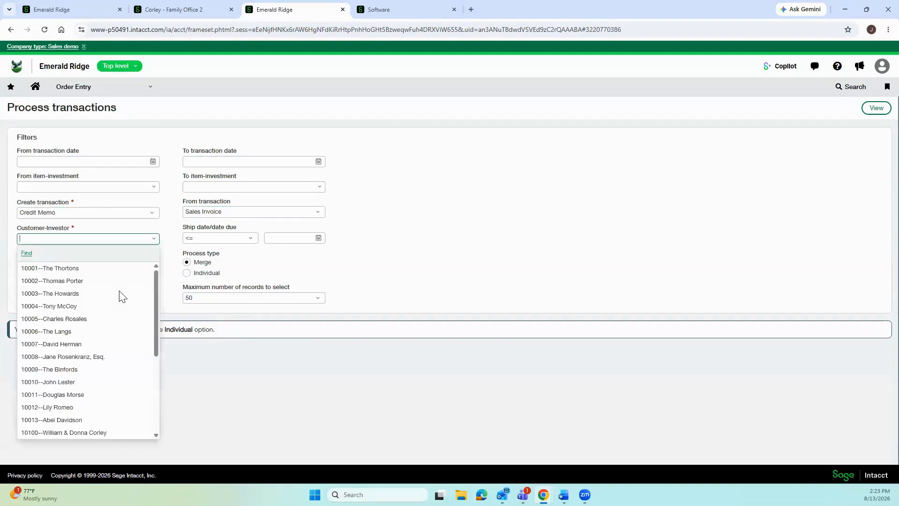
left_click(103, 293)
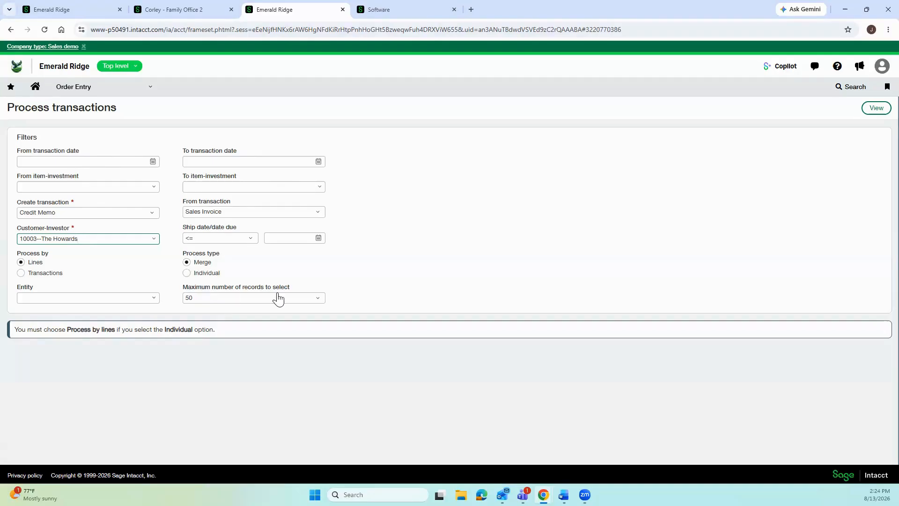
left_click(876, 110)
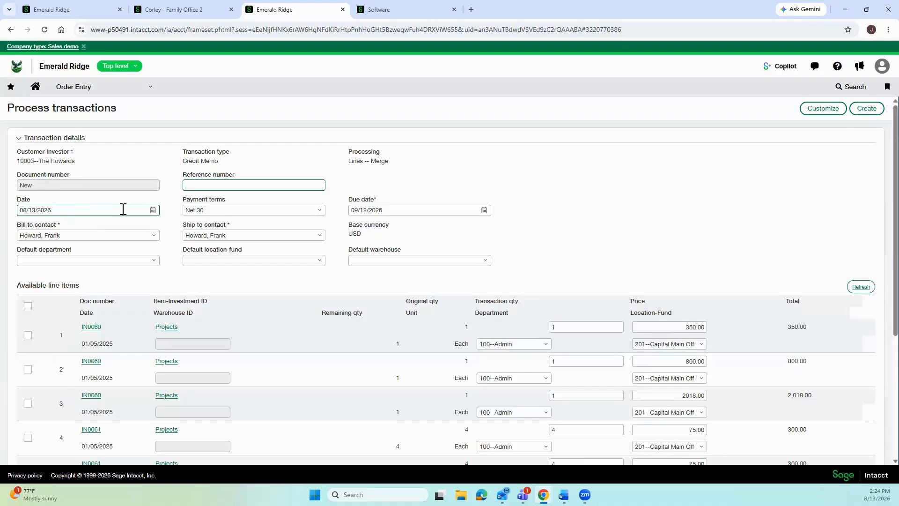
Review the credit memo's date, reference field and line items, then return to the Filters form.
left_click(108, 209)
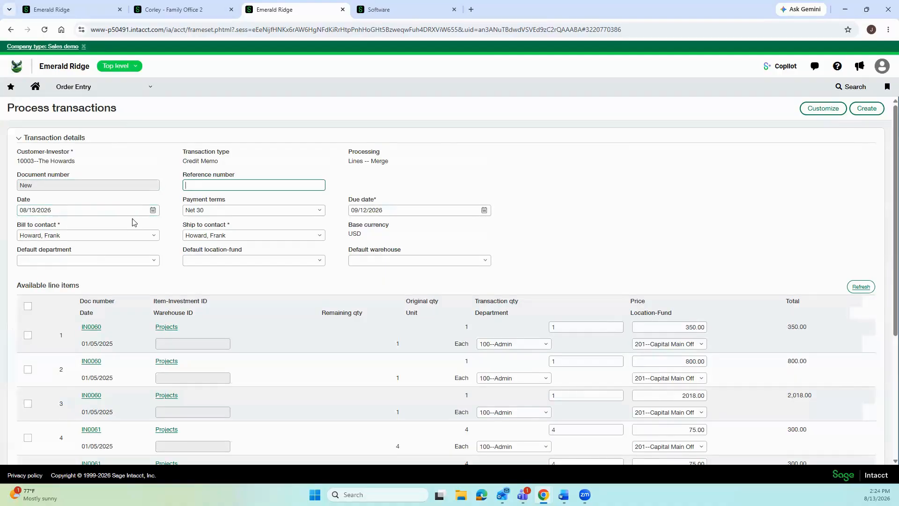
left_click(222, 185)
scroll(250, 311, "down", 4)
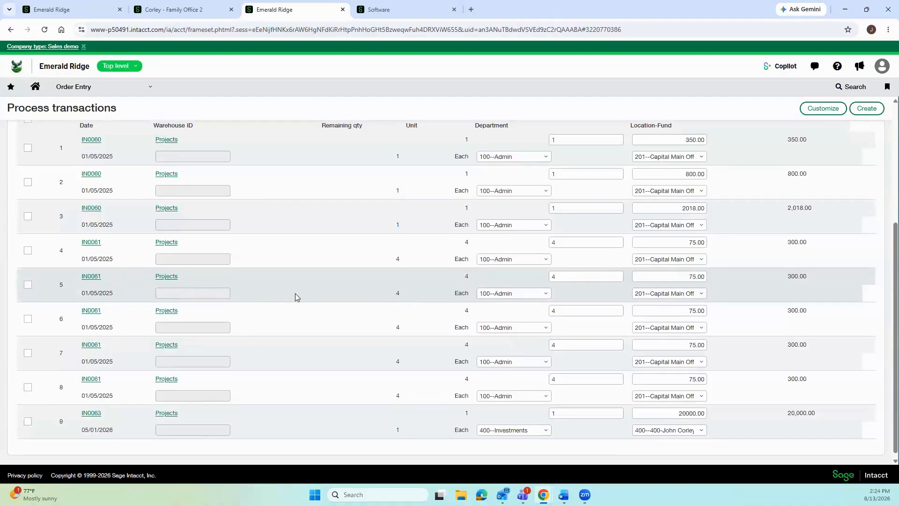
scroll(295, 294, "down", 1)
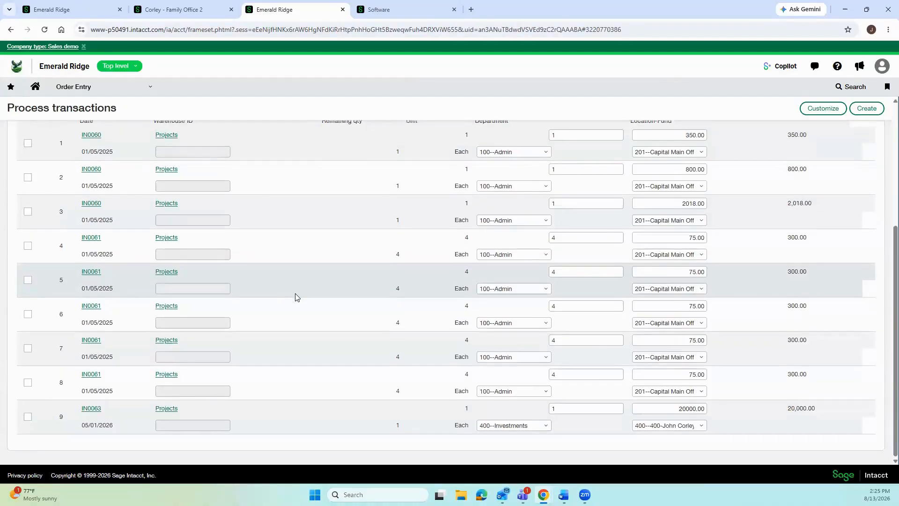
scroll(295, 293, "up", 1)
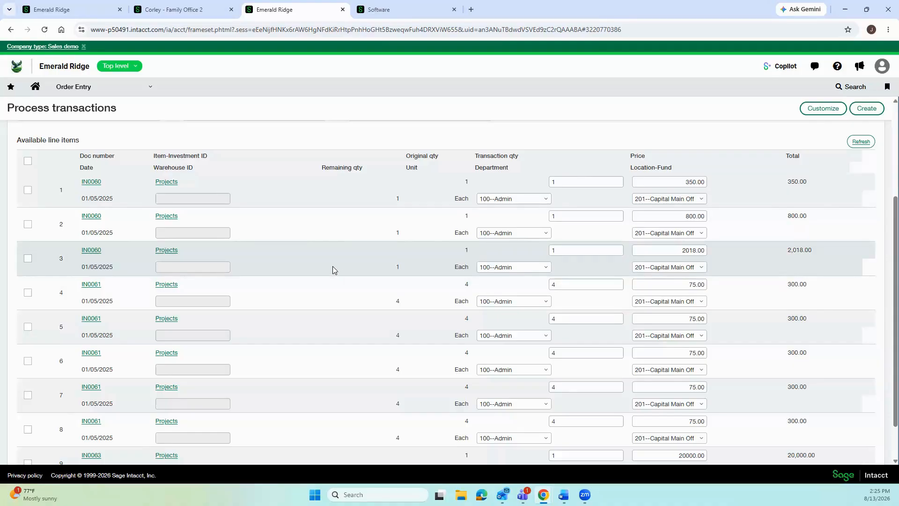
left_click(811, 111)
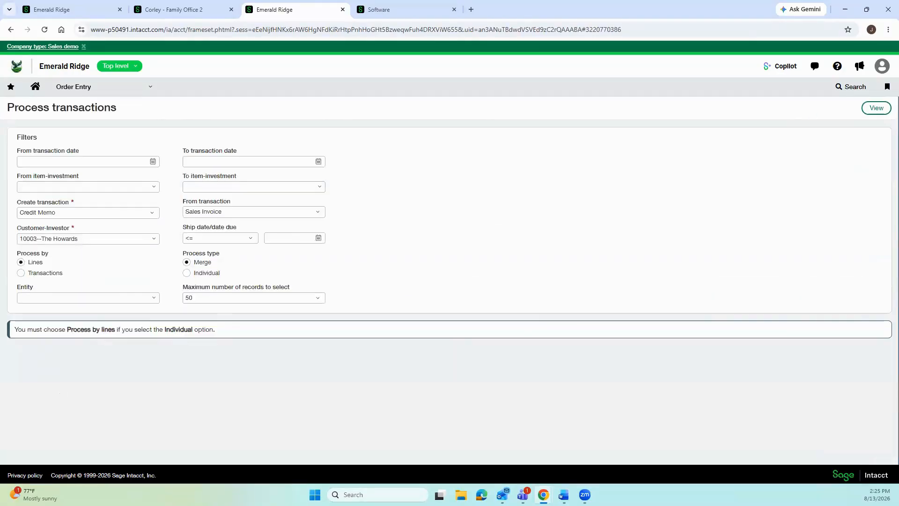
Process by Transactions and list available invoices IN0060, IN0061 and IN0063.
left_click(21, 273)
left_click(875, 108)
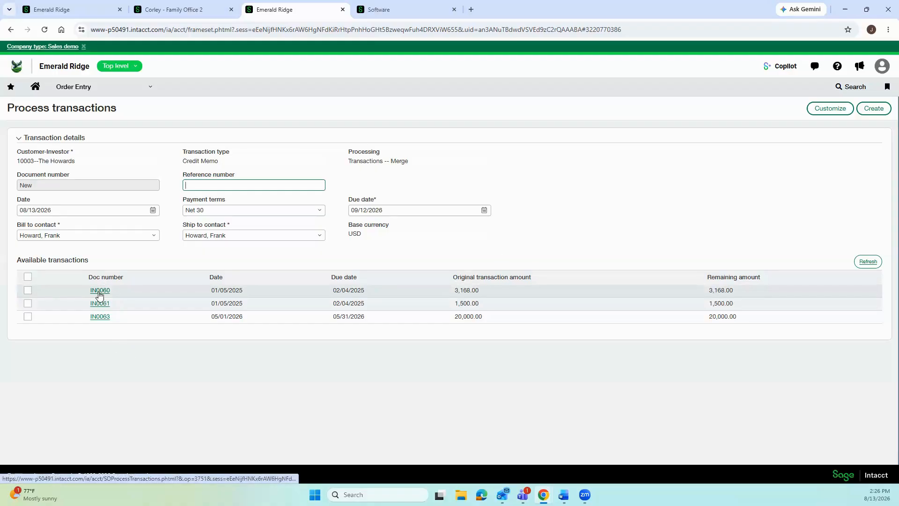
Select invoices IN0060, IN0063 and IN0061, then go back to the filter settings.
left_click(28, 290)
left_click(28, 316)
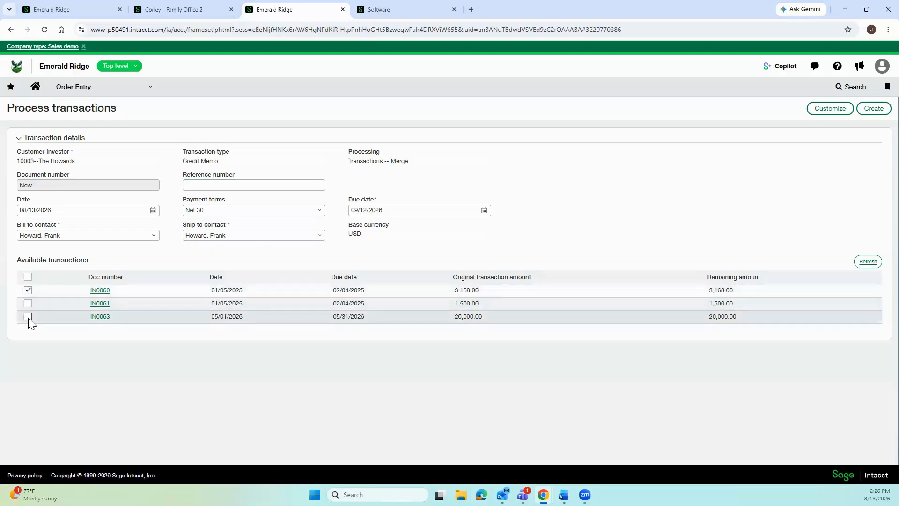
left_click(28, 303)
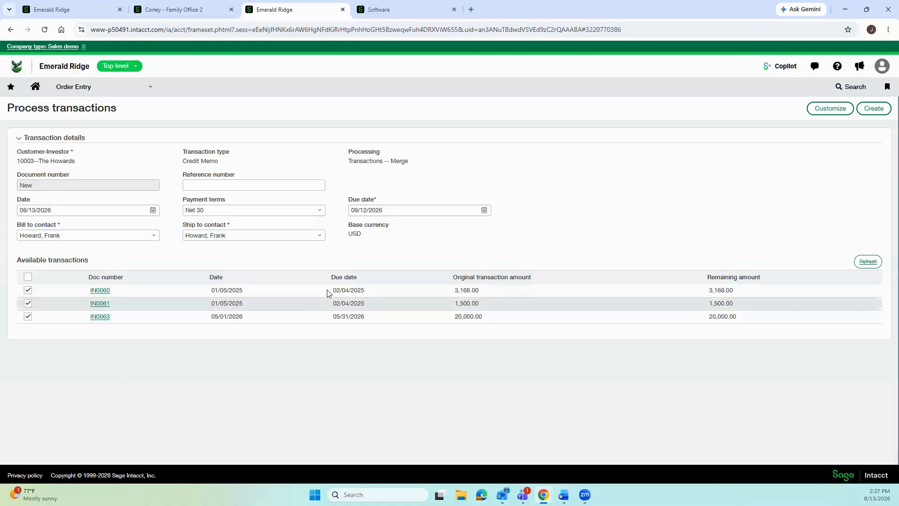
left_click(847, 112)
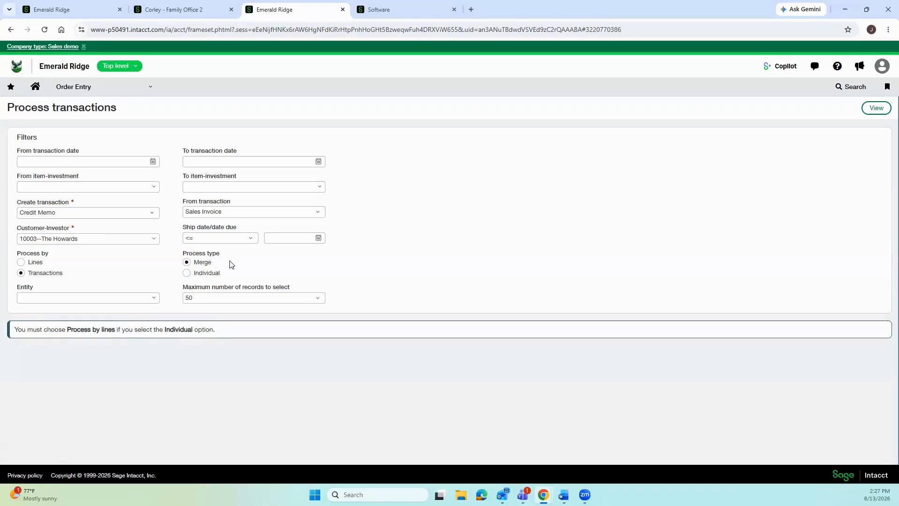
Reload the available transactions and check invoices IN0060 (3,168.00) and IN0061 (1,500.00) for the credit memo.
left_click(871, 109)
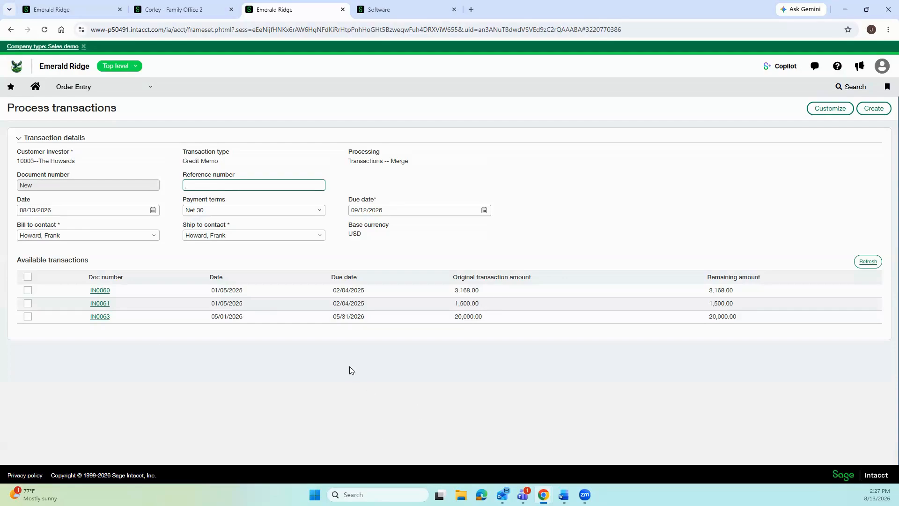
left_click(28, 290)
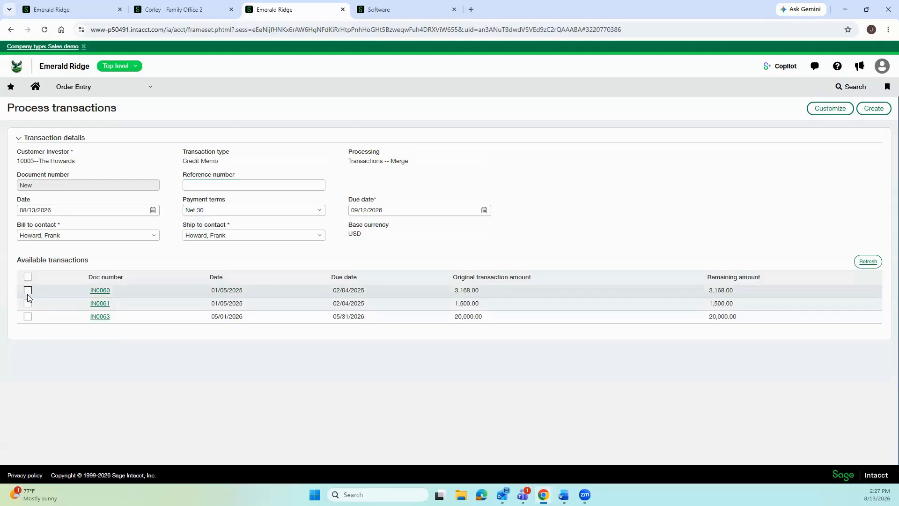
left_click(28, 303)
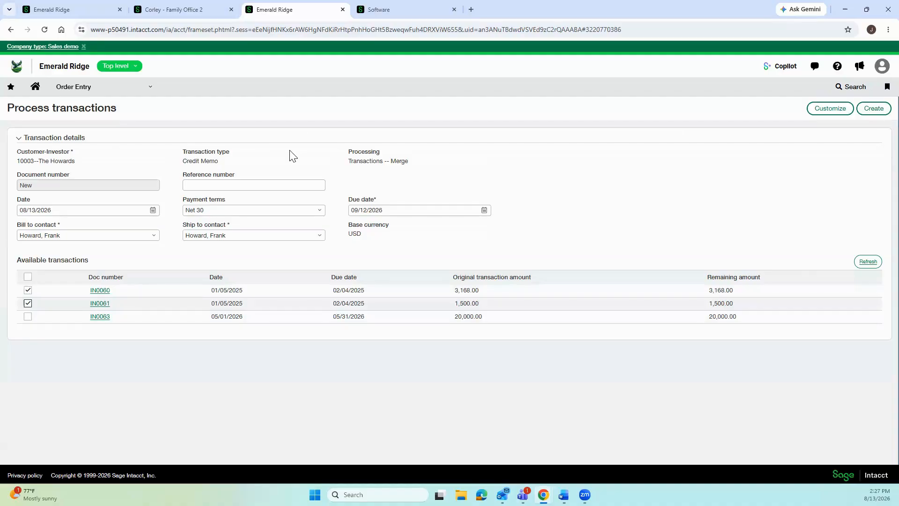
left_click(85, 88)
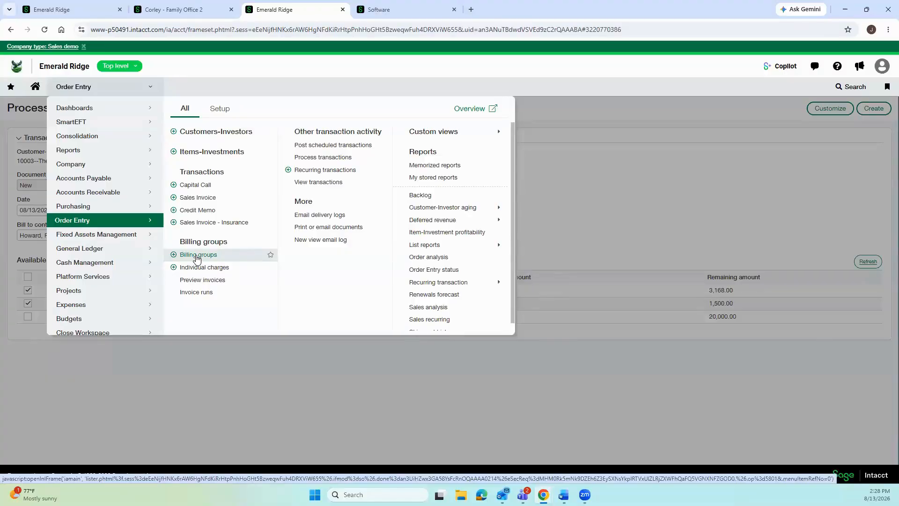
Go to Order Entry Billing groups, discarding the unsaved credit memo, and open the Partners billing group.
left_click(197, 257)
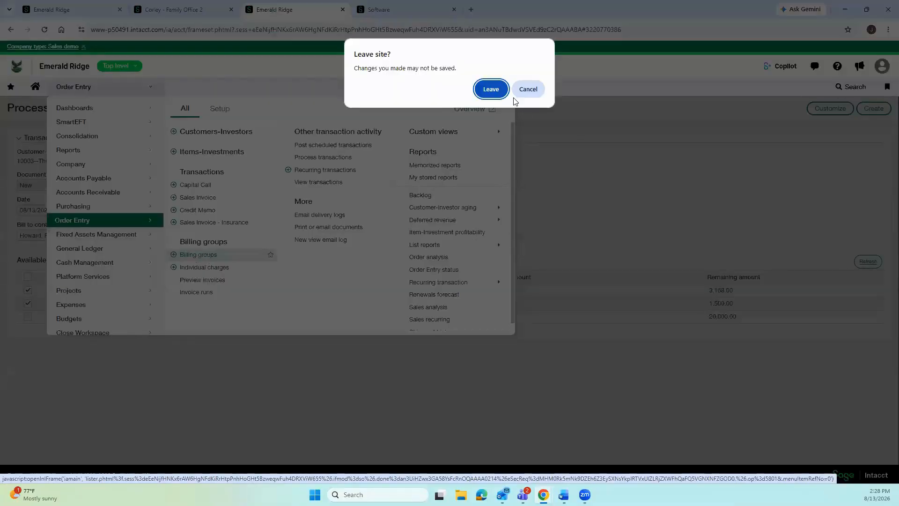
left_click(491, 89)
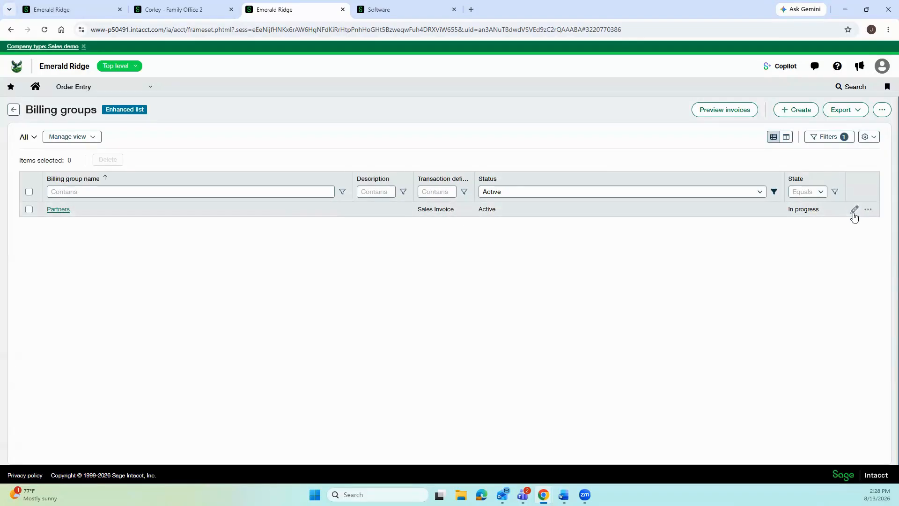
left_click(63, 211)
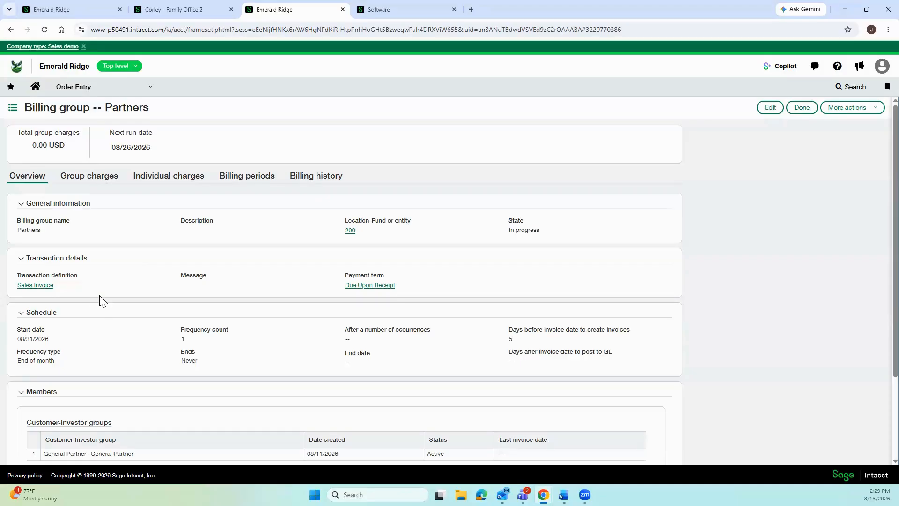
scroll(100, 295, "down", 3)
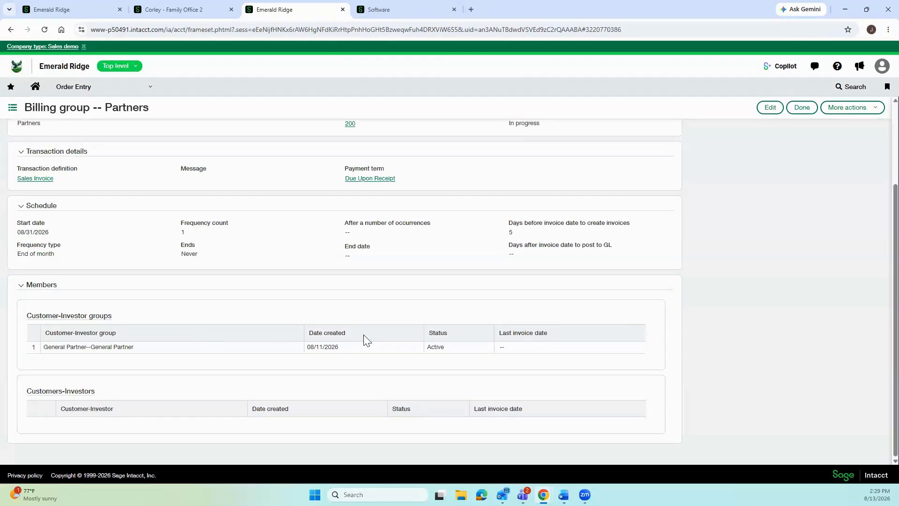
Edit the Partners billing group, keeping the member group's status as Active.
left_click(769, 111)
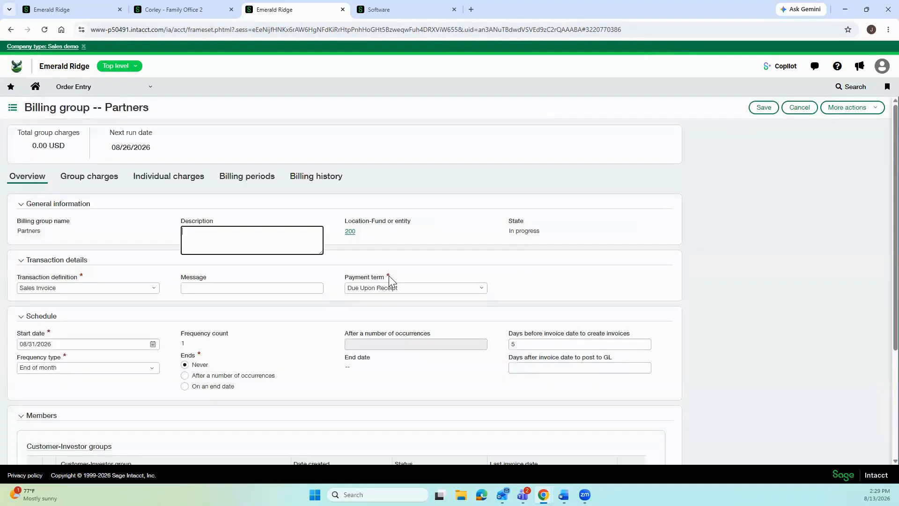
scroll(356, 281, "down", 4)
left_click(404, 321)
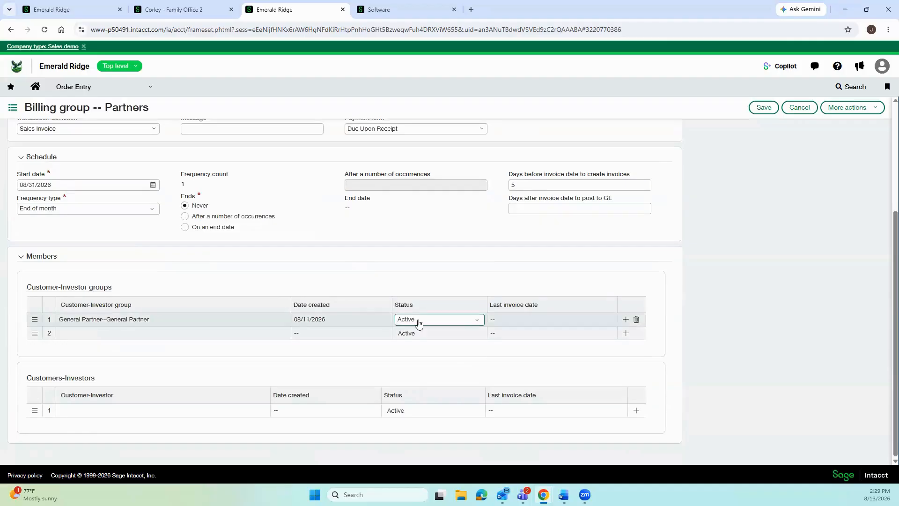
left_click(361, 318)
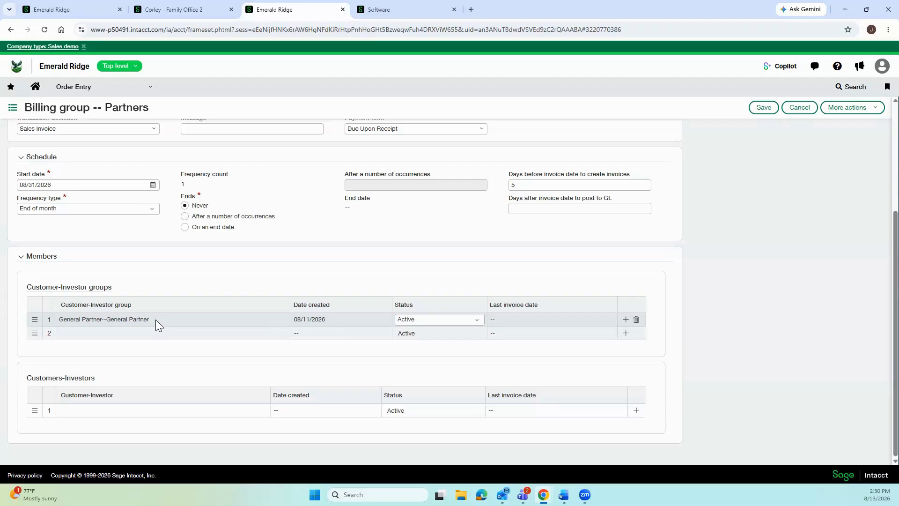
Browse the available customer-investors without adding any, then check the invoice message field.
left_click(124, 413)
left_click(124, 414)
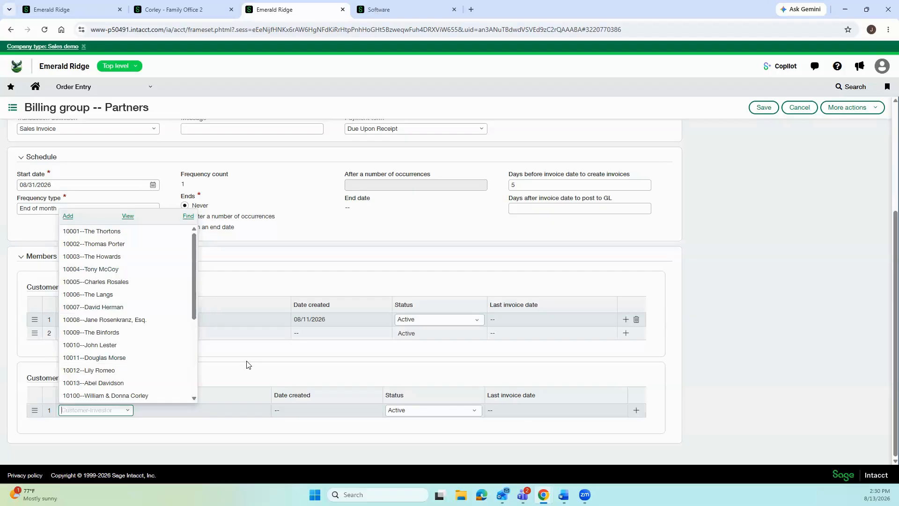
left_click(255, 350)
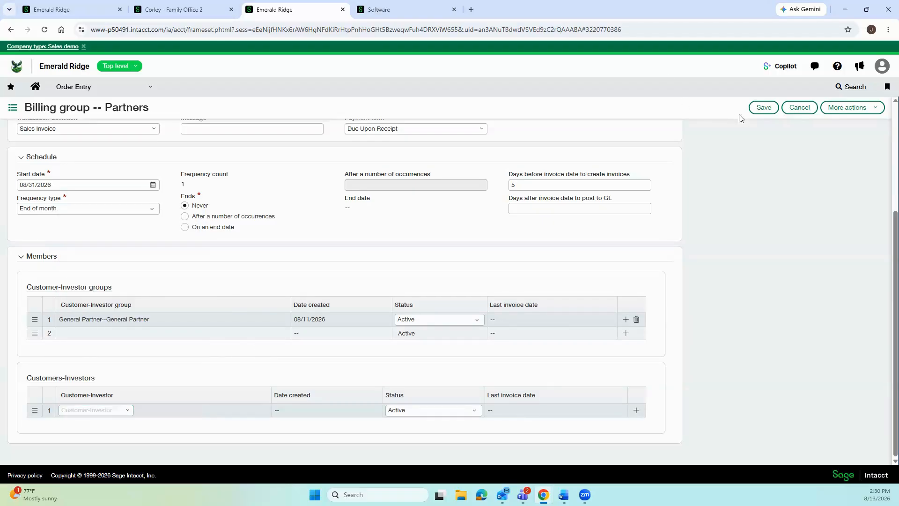
scroll(473, 121, "up", 1)
left_click(224, 180)
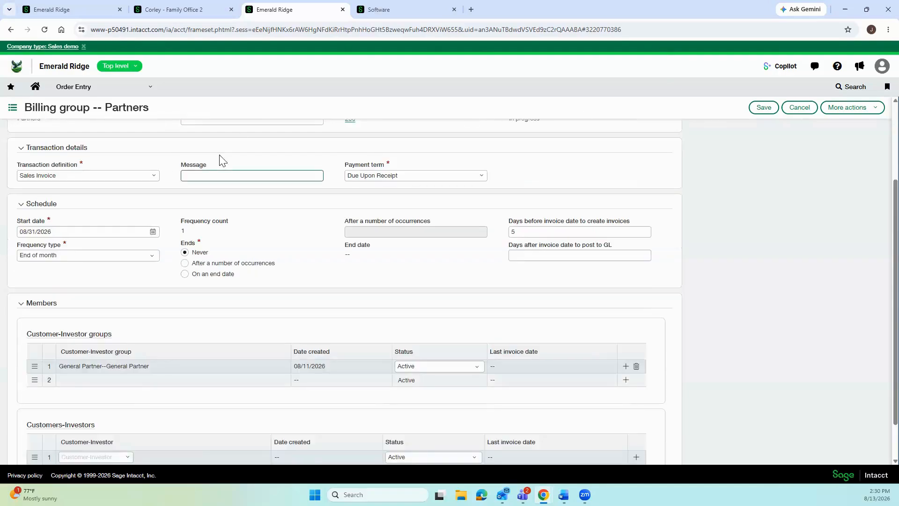
scroll(247, 255, "up", 1)
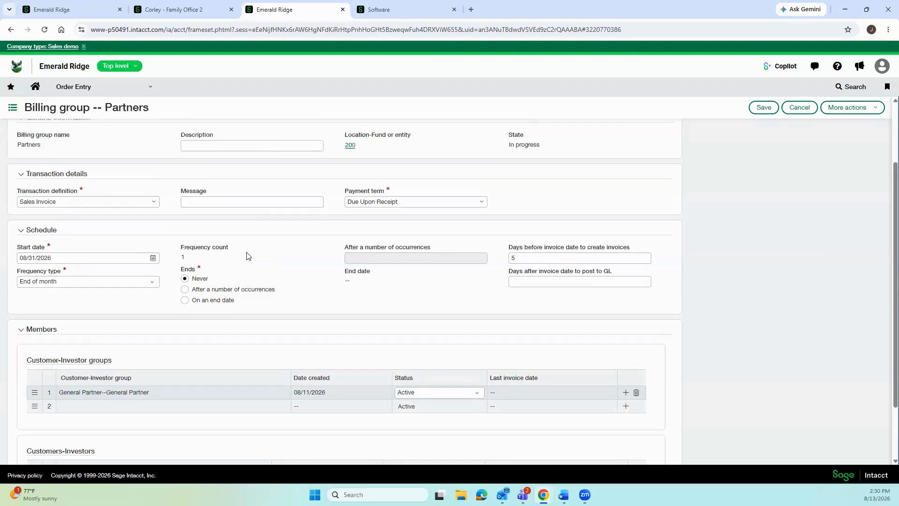
scroll(247, 255, "up", 1)
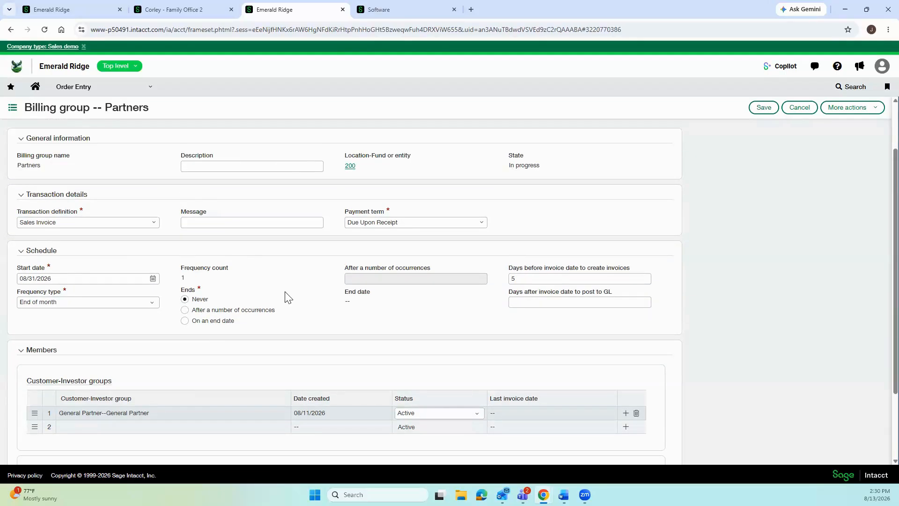
scroll(287, 296, "down", 1)
scroll(285, 297, "down", 1)
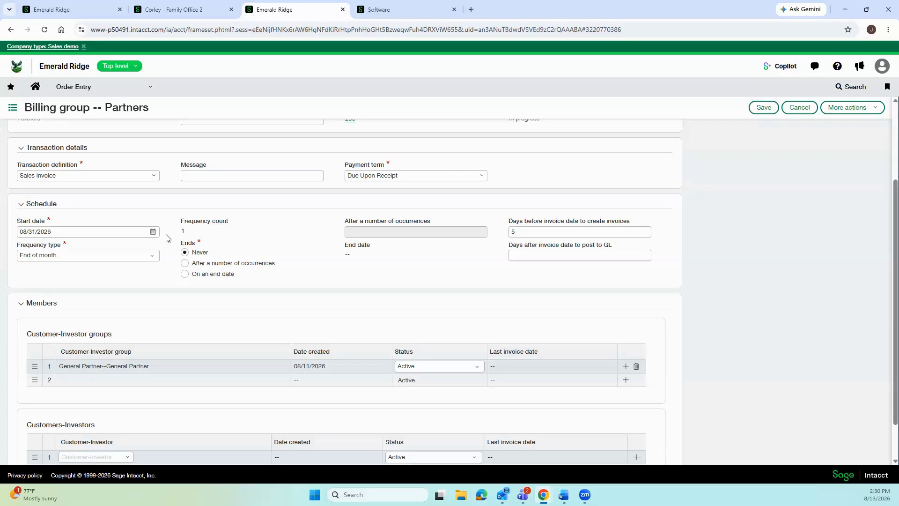
Set the Partners billing schedule to repeat weekly, ending after a number of occurrences.
left_click(152, 255)
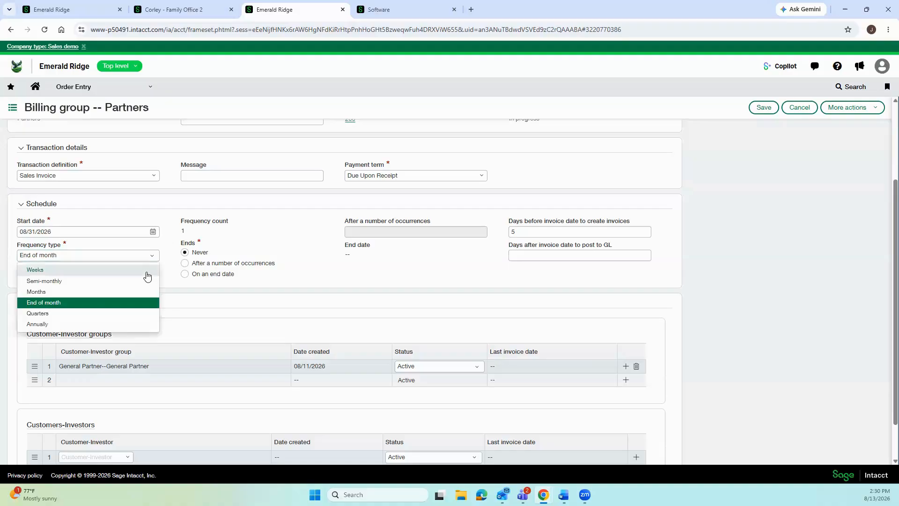
left_click(43, 270)
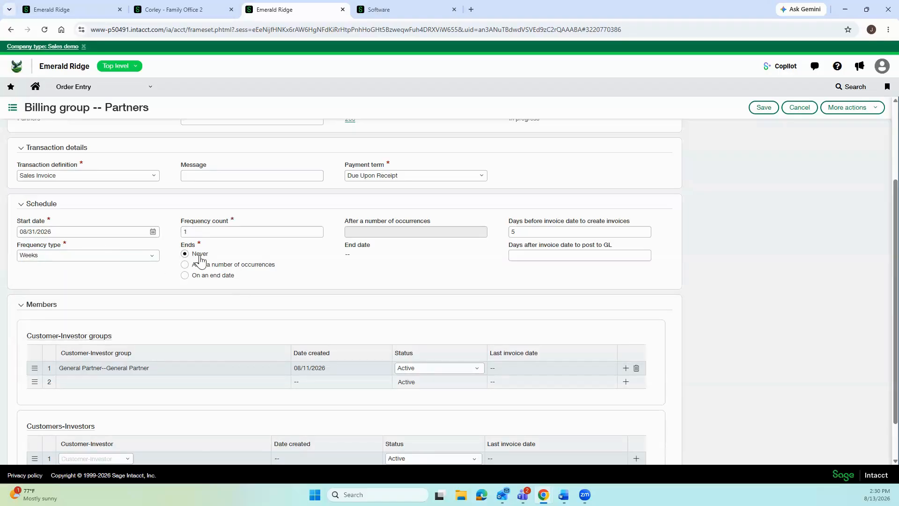
left_click(185, 275)
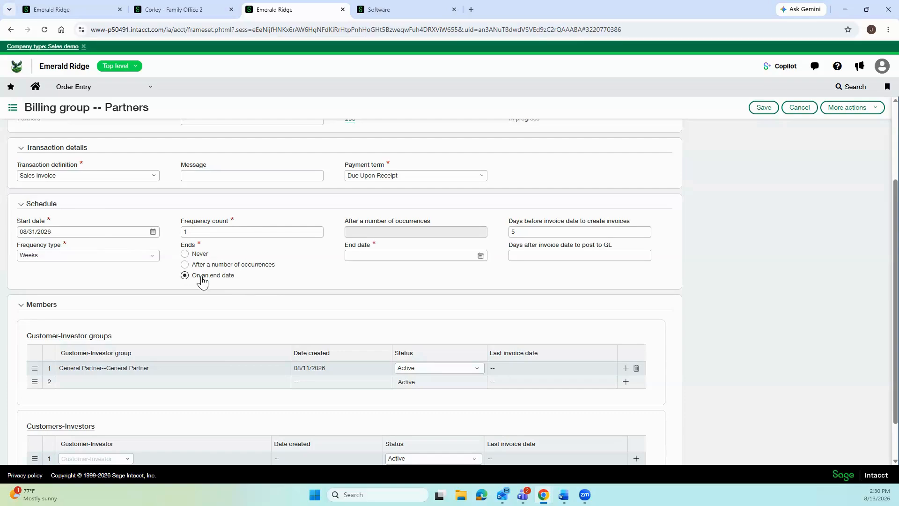
left_click(370, 258)
left_click(367, 233)
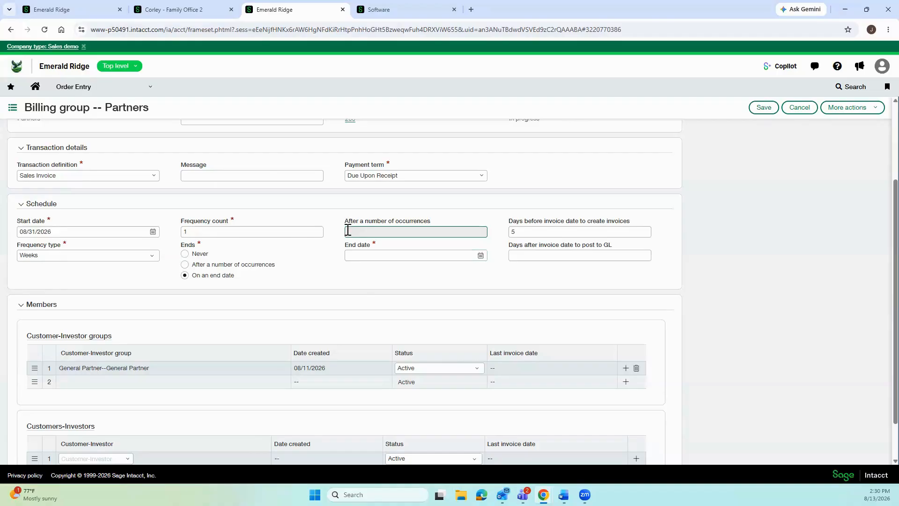
left_click(185, 265)
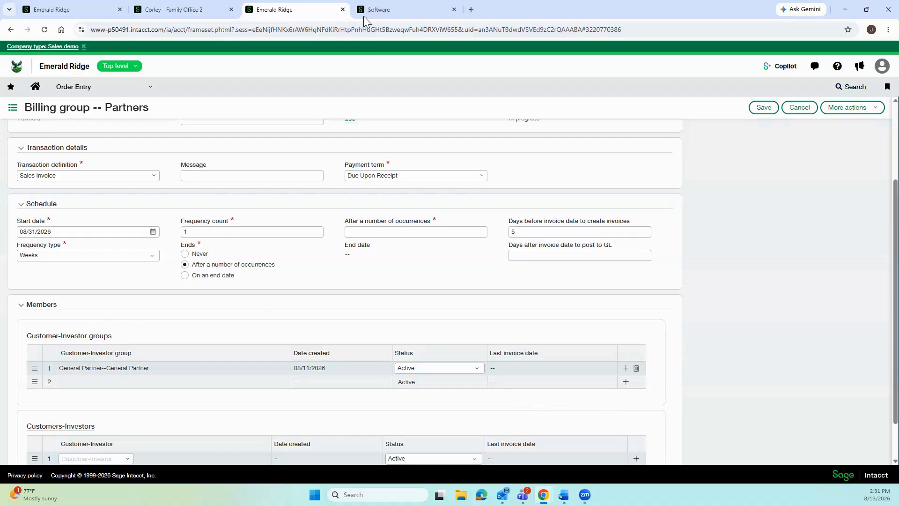
left_click(117, 93)
left_click(221, 117)
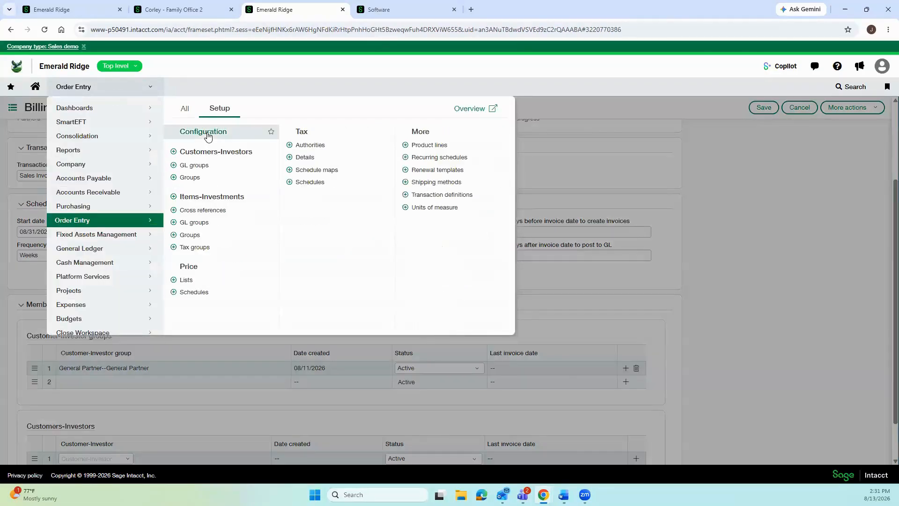
Open Order Entry Configuration, discarding the unsaved billing page, and review the tax schedule override option.
left_click(208, 136)
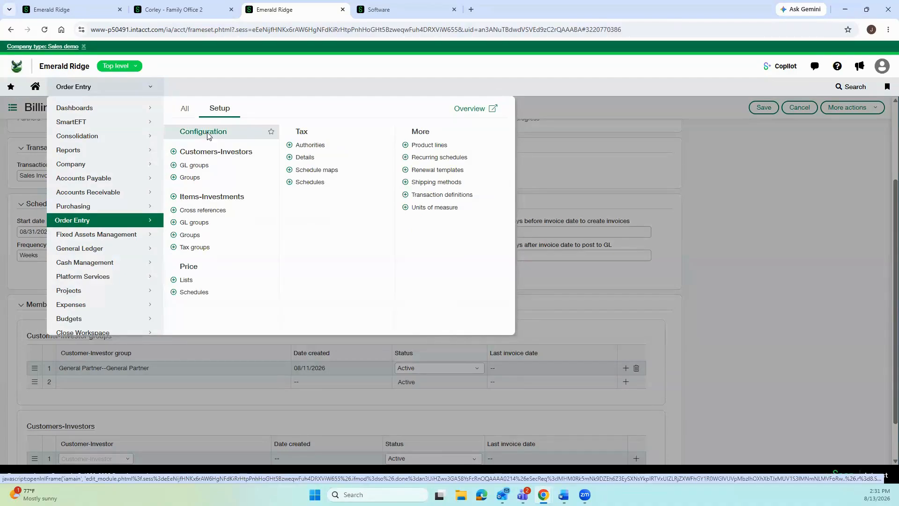
left_click(490, 89)
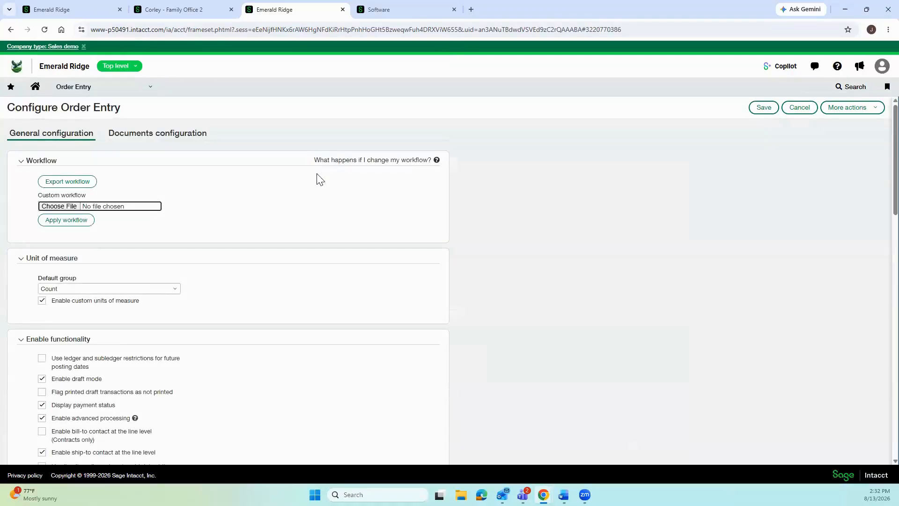
scroll(238, 225, "down", 2)
scroll(238, 225, "down", 1)
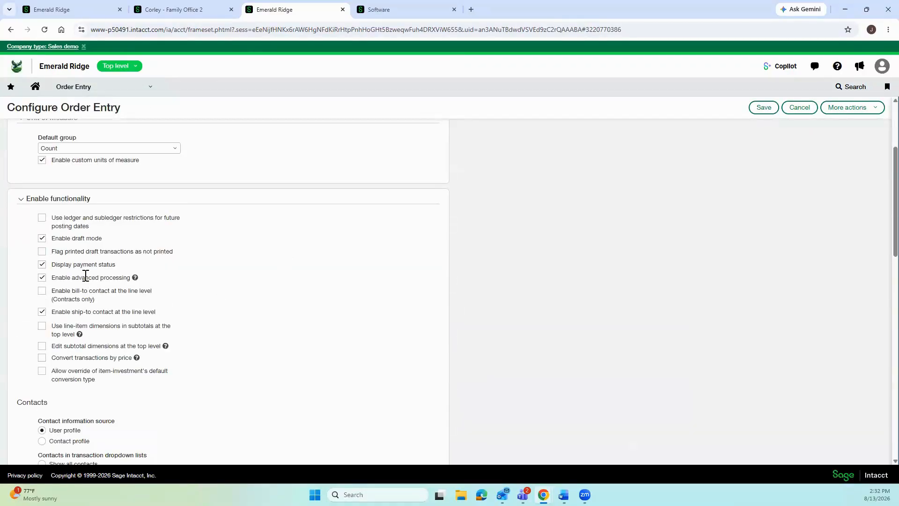
scroll(261, 270, "down", 5)
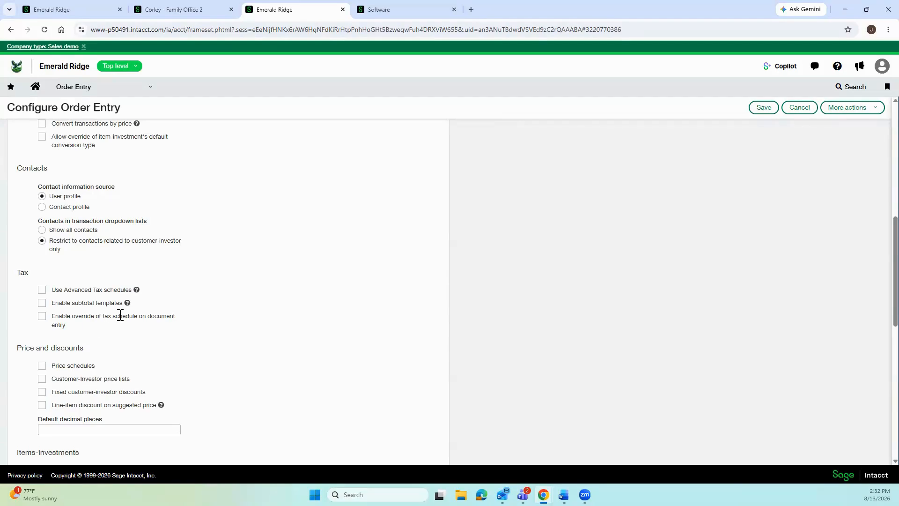
triple_click(56, 315)
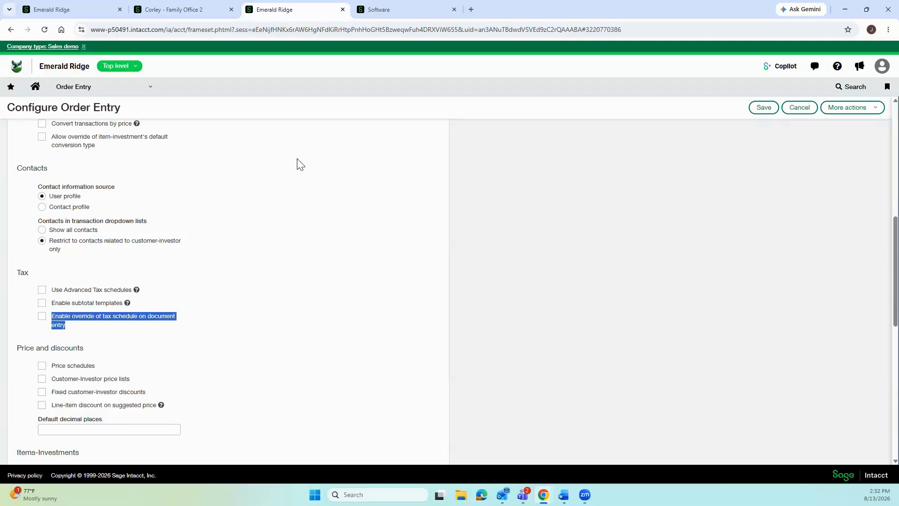
left_click(402, 15)
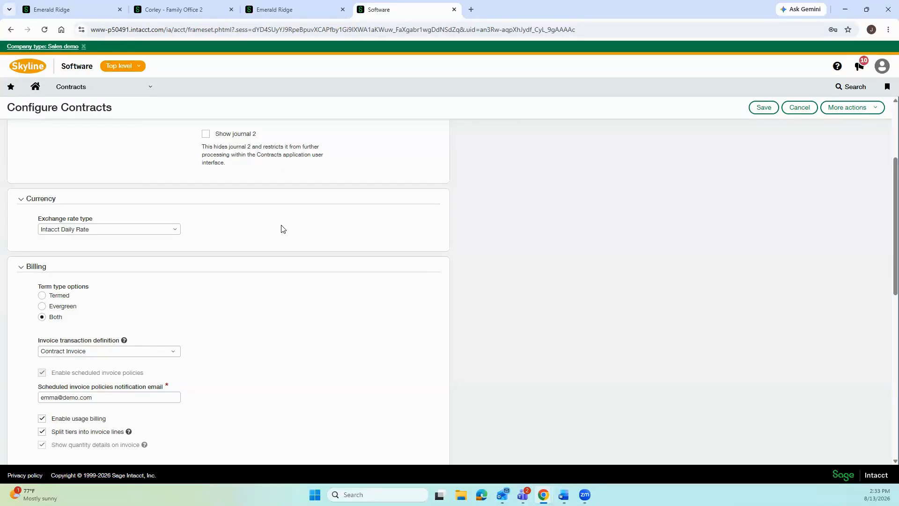
Review the Contracts Billing settings: Contract Invoice definition, usage billing and tier splitting enabled.
scroll(283, 229, "down", 2)
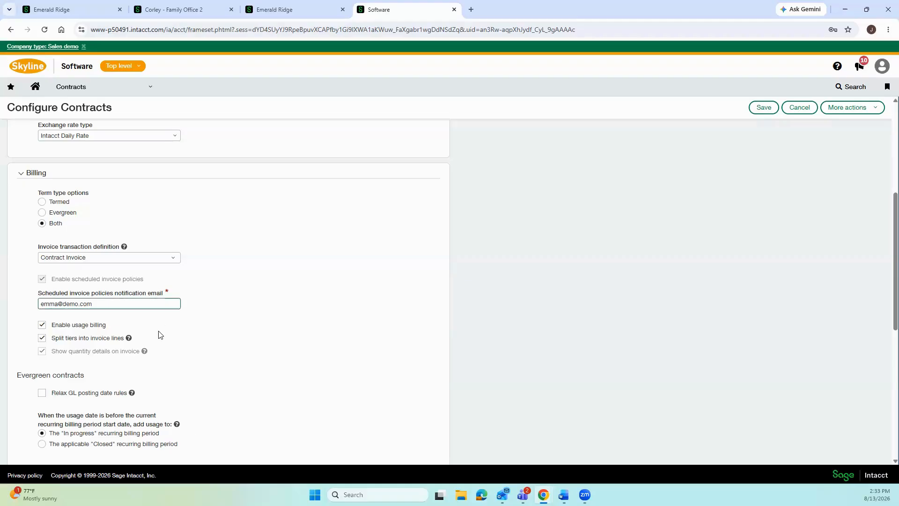
Read the help for Show quantity details on invoice, which cannot be turned off once enabled.
left_click(144, 351)
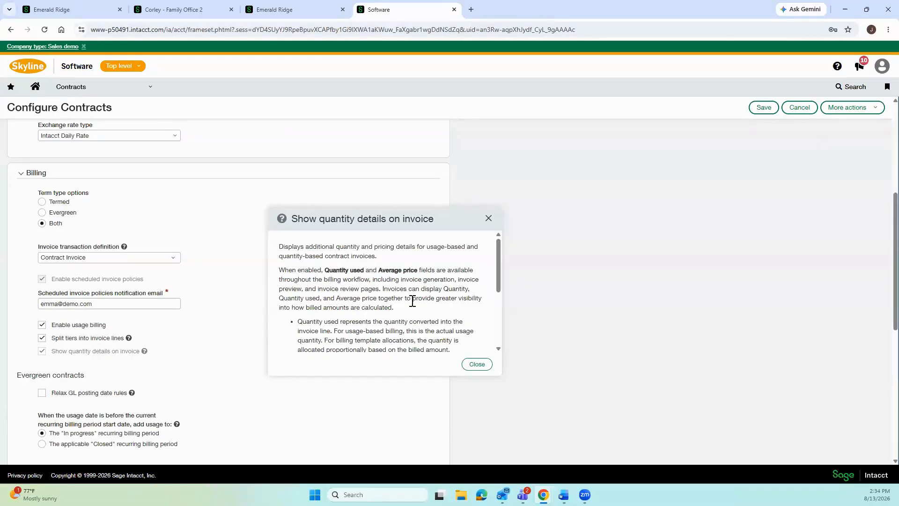
scroll(405, 287, "down", 1)
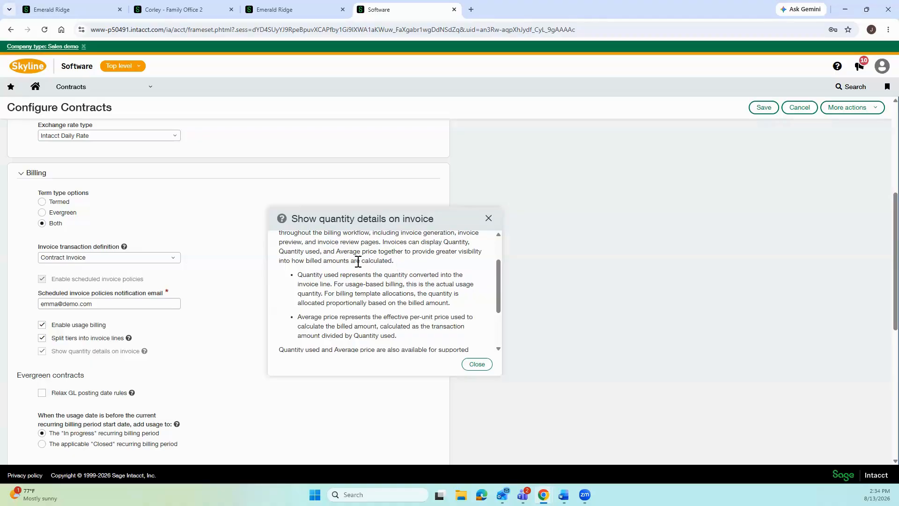
scroll(372, 284, "down", 2)
scroll(375, 285, "up", 2)
scroll(375, 314, "down", 3)
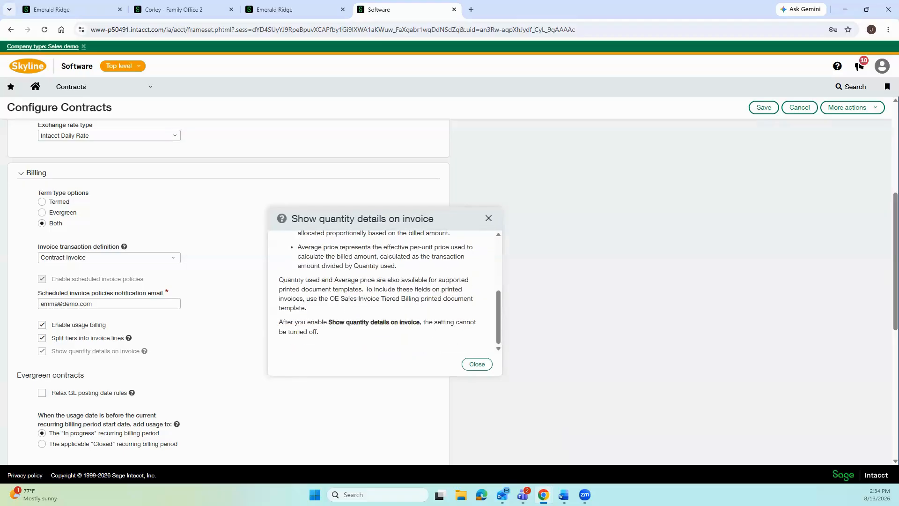
mouse_move(564, 494)
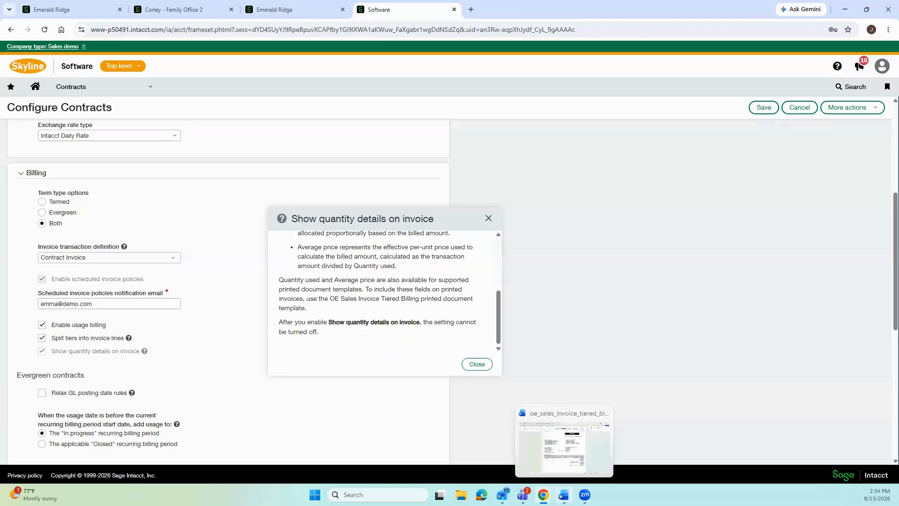
left_click(563, 495)
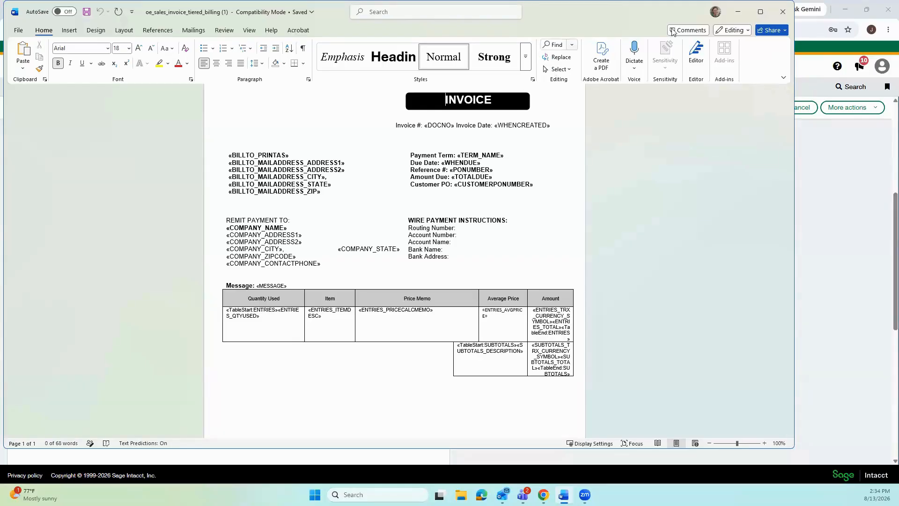
left_click(738, 15)
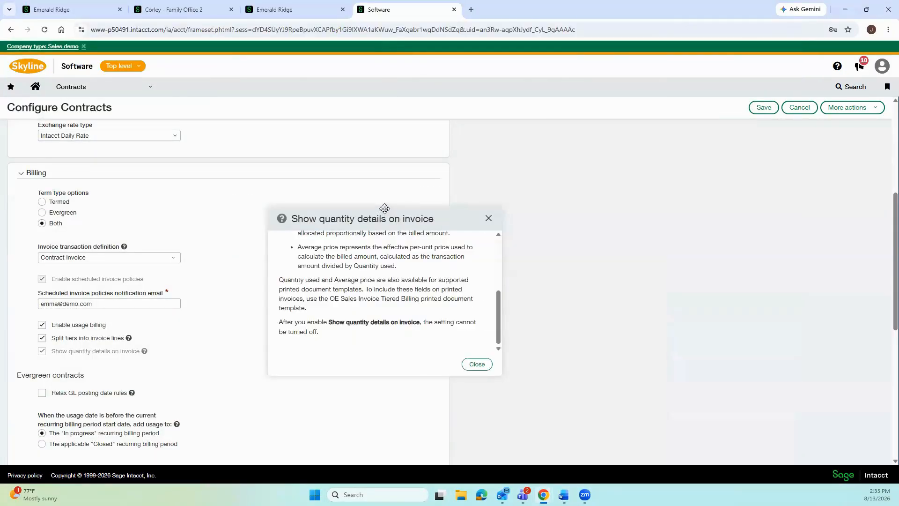
left_click(488, 218)
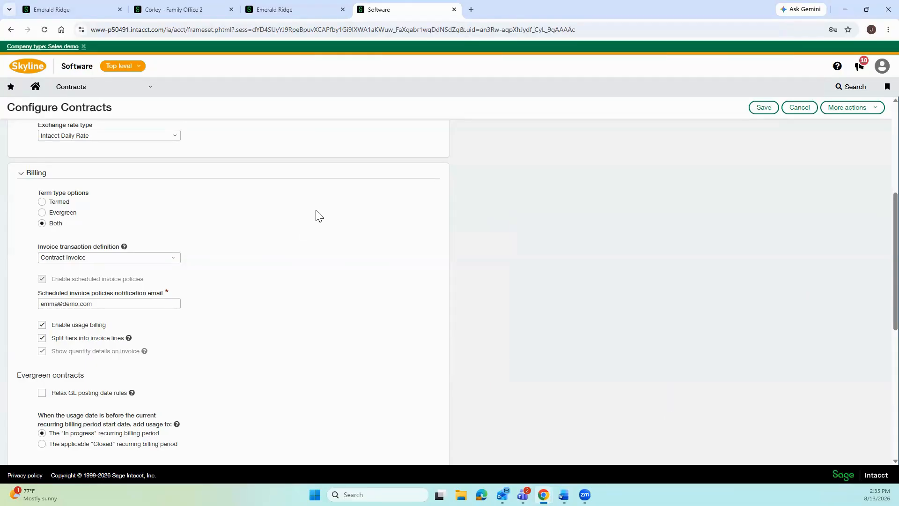
Return to the Emerald Ridge company and open the Fixed Assets Management Assets list.
left_click(280, 9)
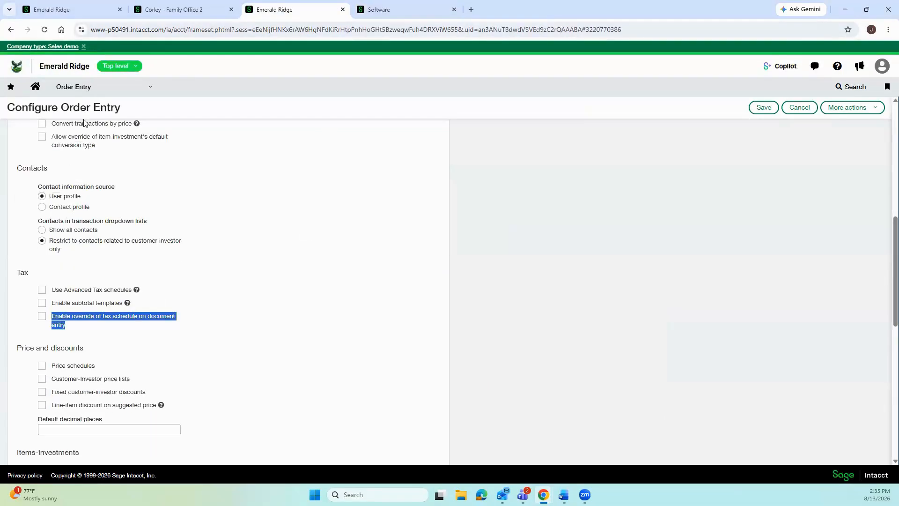
left_click(100, 87)
mouse_move(92, 234)
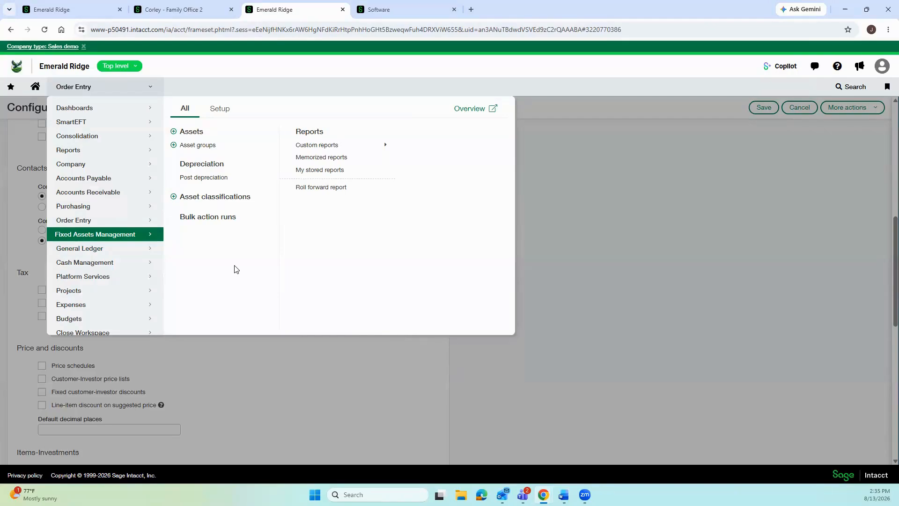
left_click(200, 135)
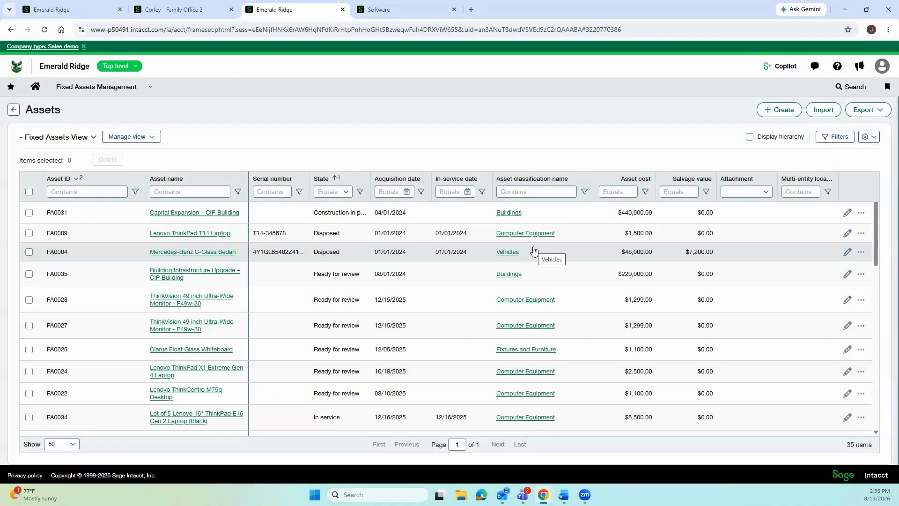
Open asset FA0009 Lenovo ThinkPad T14 Laptop and view its 02/20/2025 casualty-loss disposal details.
left_click(172, 232)
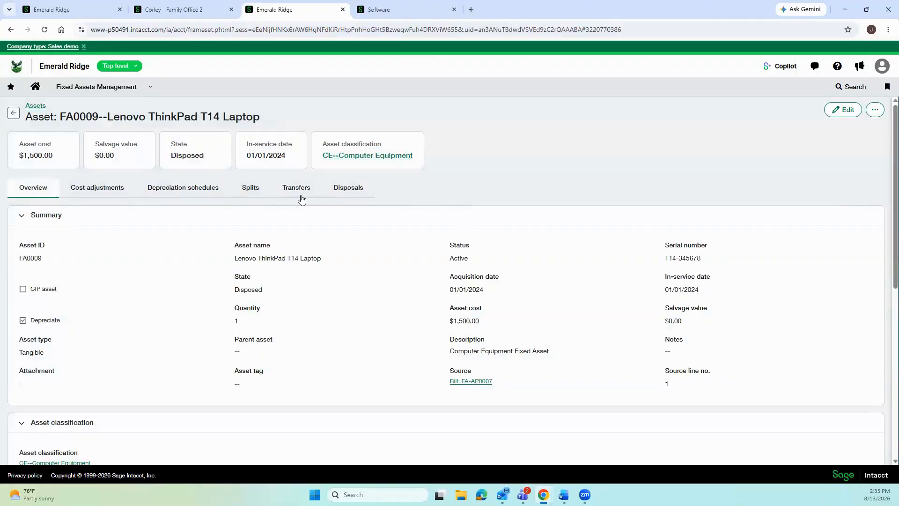
left_click(341, 195)
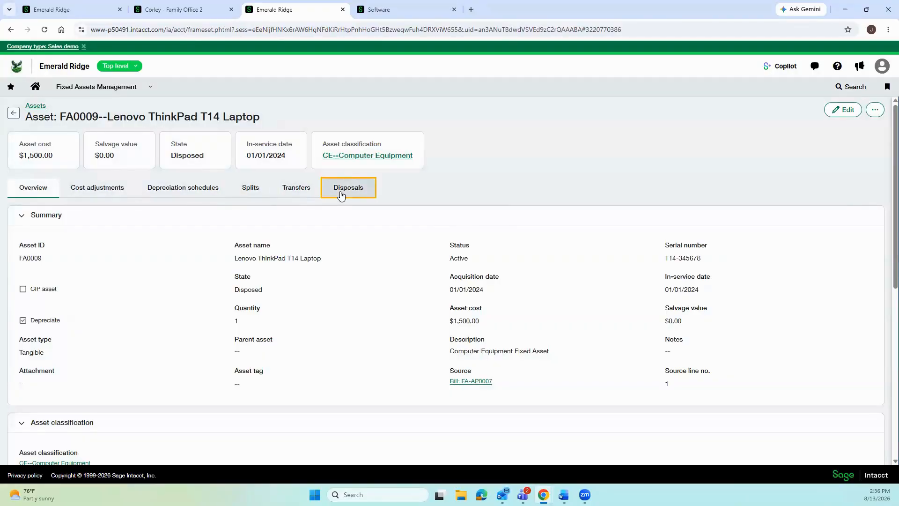
right_click(341, 195)
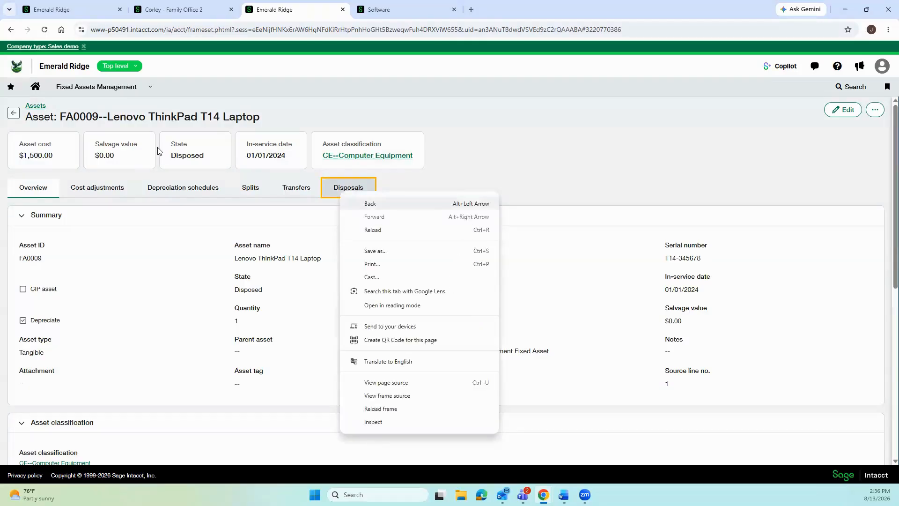
left_click(195, 163)
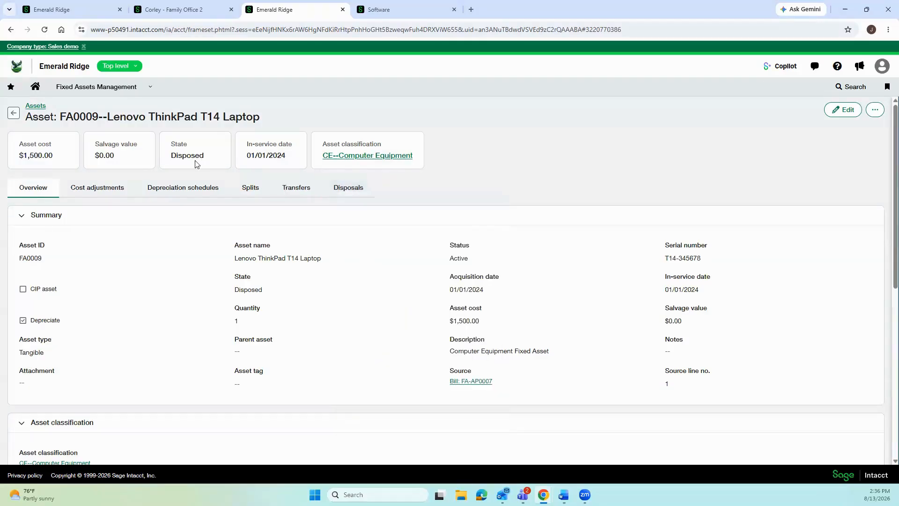
left_click(355, 192)
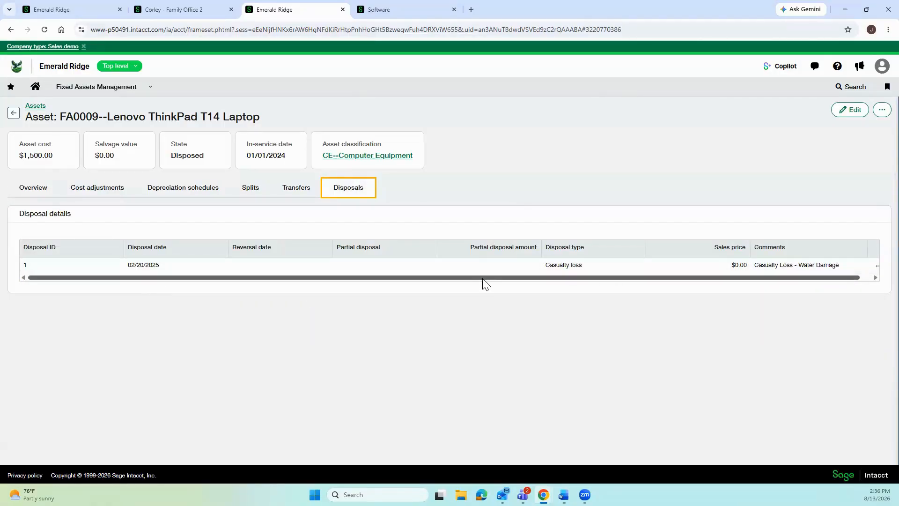
left_click_drag(557, 278, 633, 279)
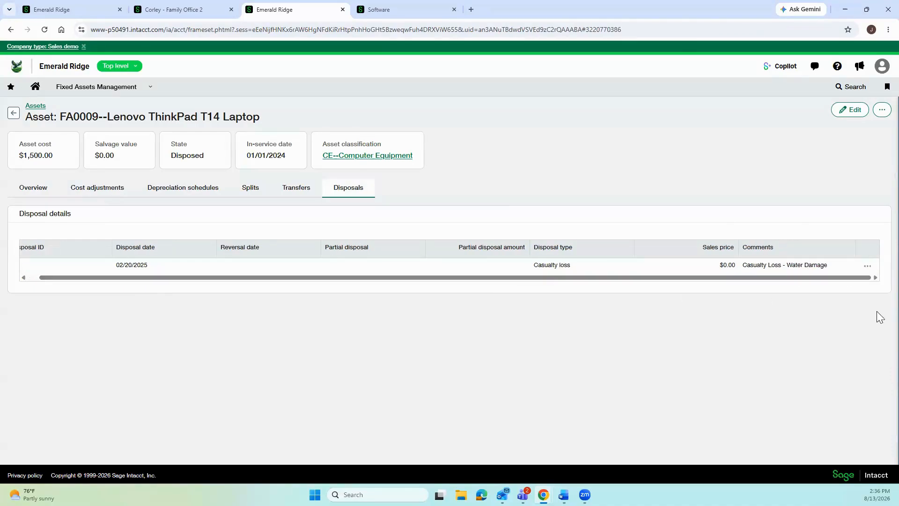
left_click(868, 267)
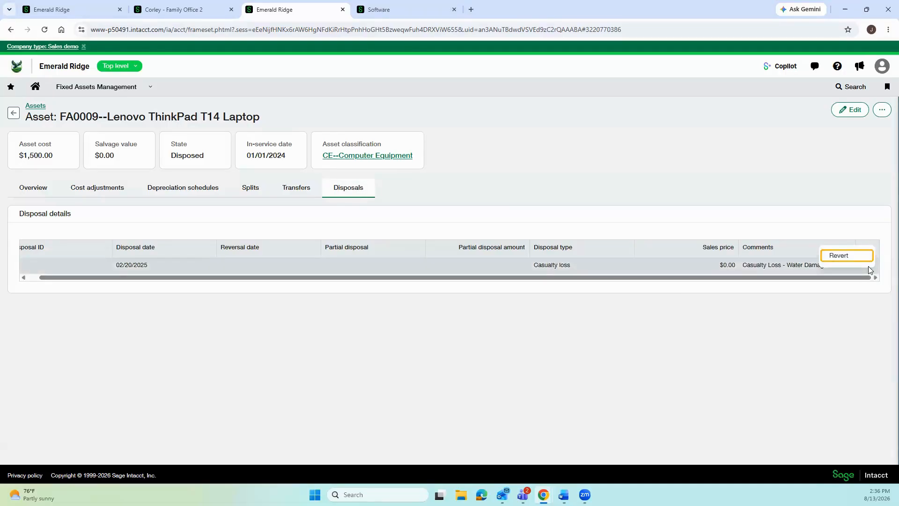
left_click(844, 260)
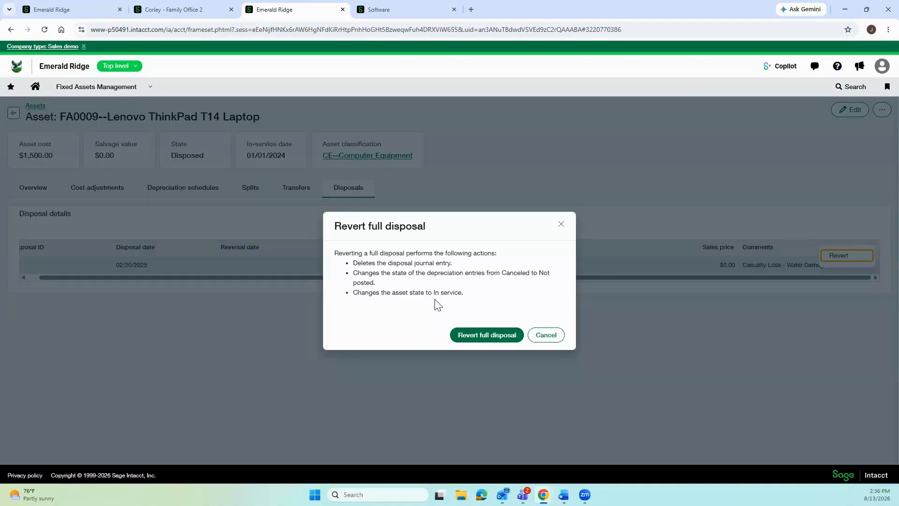
left_click(547, 335)
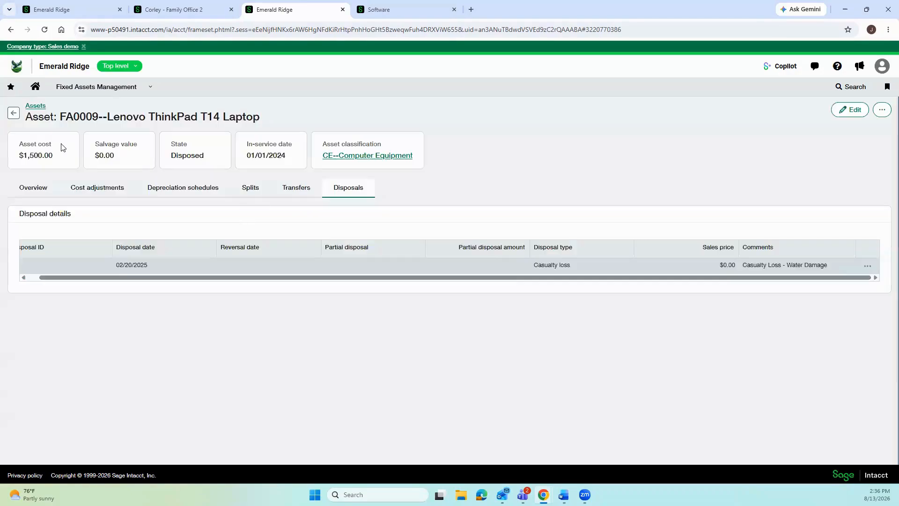
left_click(85, 92)
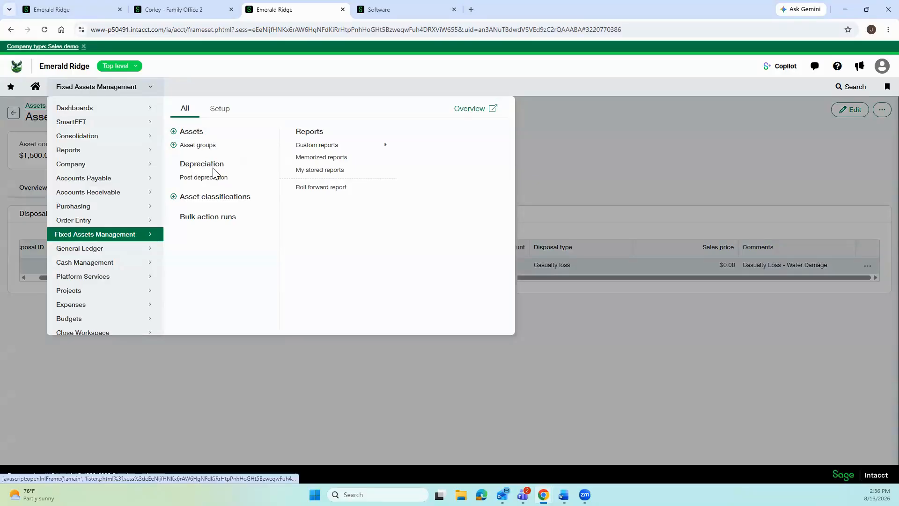
Open the Fixed Assets Management Configuration page from its Setup options.
left_click(220, 110)
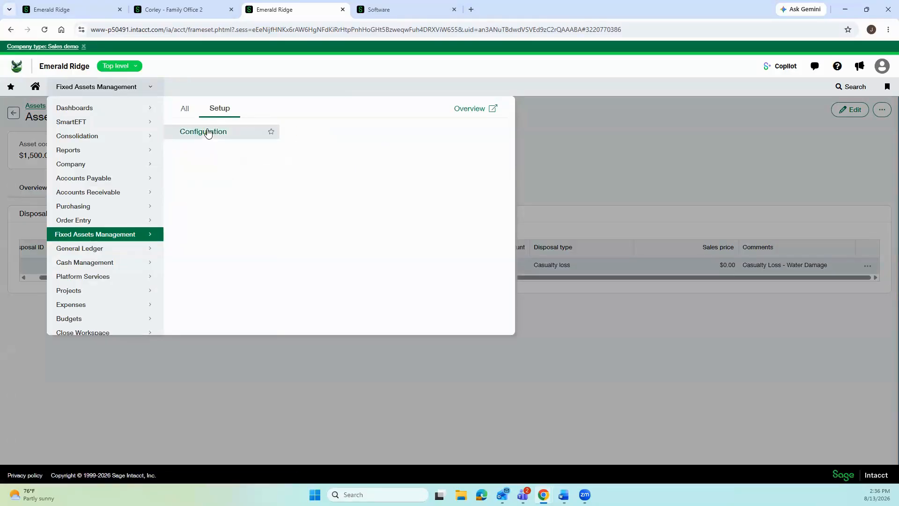
left_click(208, 132)
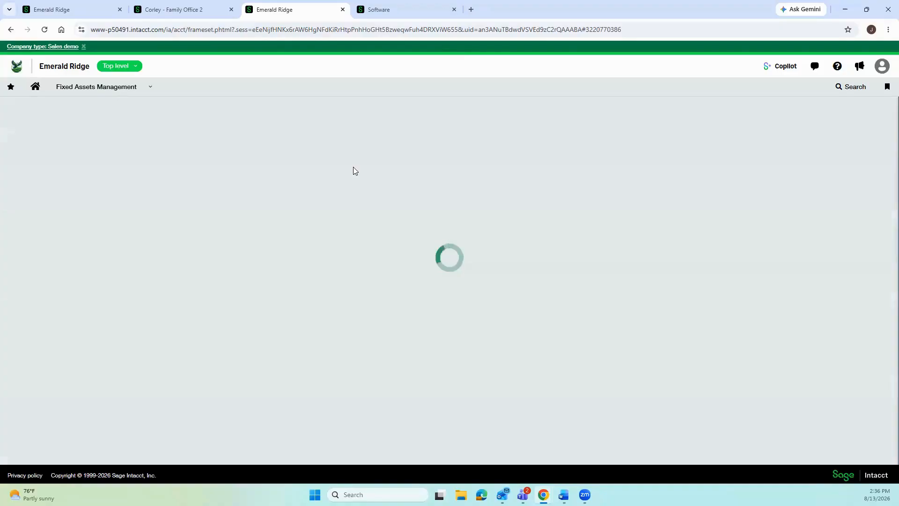
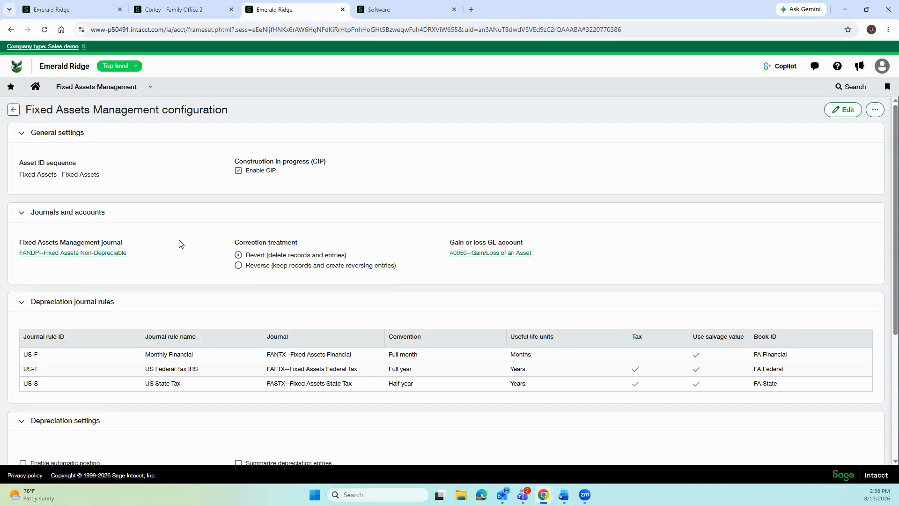
Open the Roll forward report from the Fixed Assets Management menu's All Reports list.
left_click(108, 92)
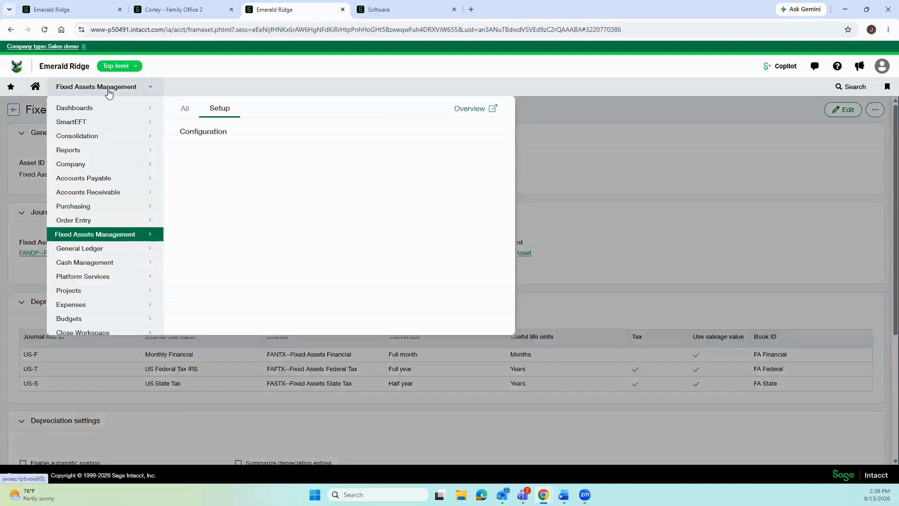
left_click(185, 109)
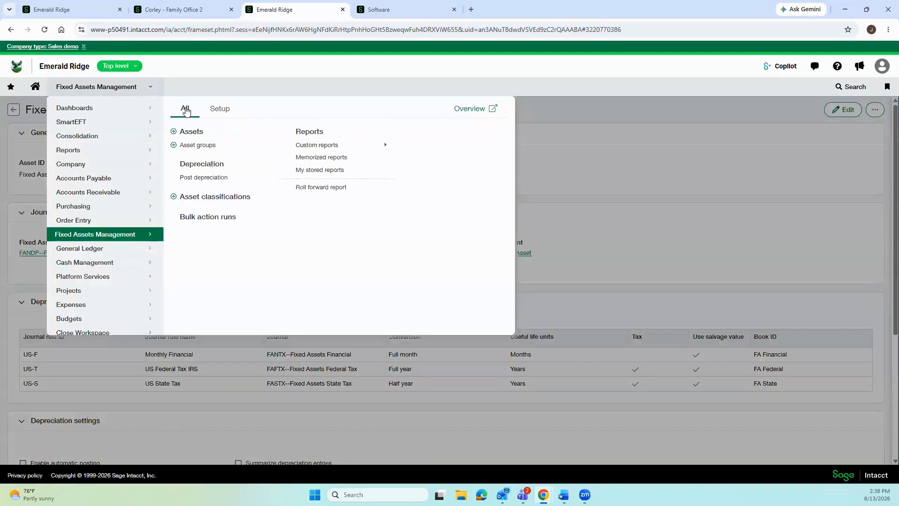
left_click(315, 187)
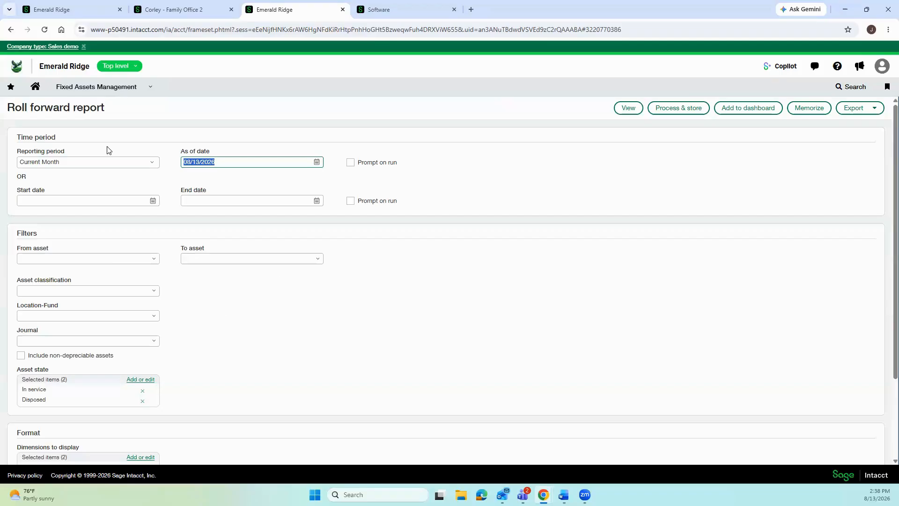
Set the roll forward report's reporting period to Current Year To Date.
left_click(150, 167)
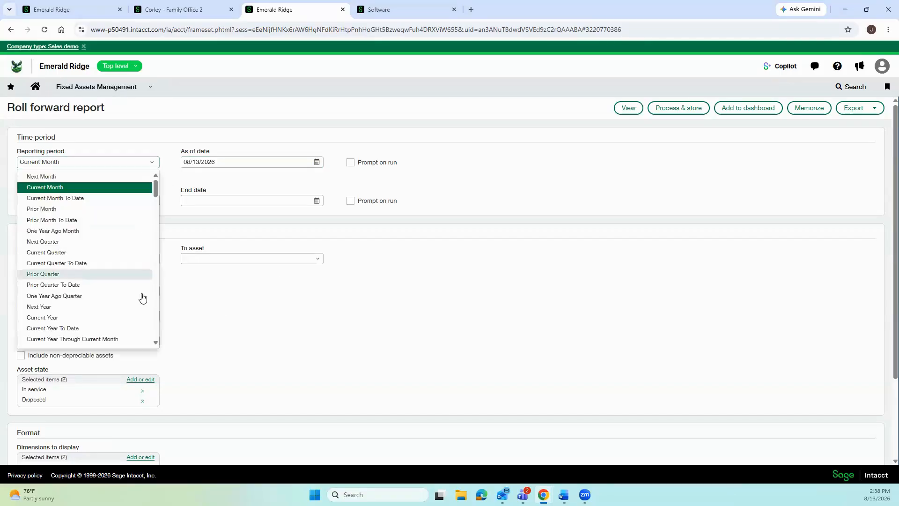
left_click(143, 329)
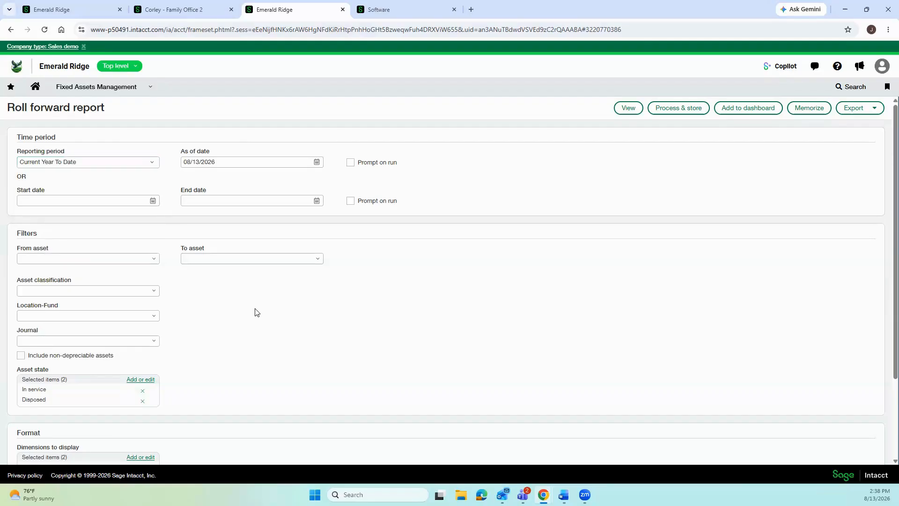
scroll(255, 311, "down", 2)
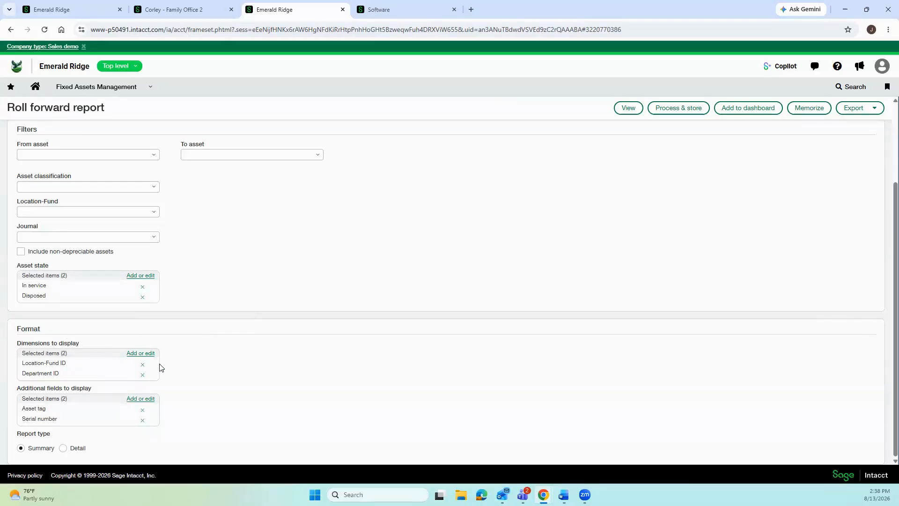
Review the dimensions and additional fields pickers unchanged, then switch the report type to Detail.
left_click(142, 357)
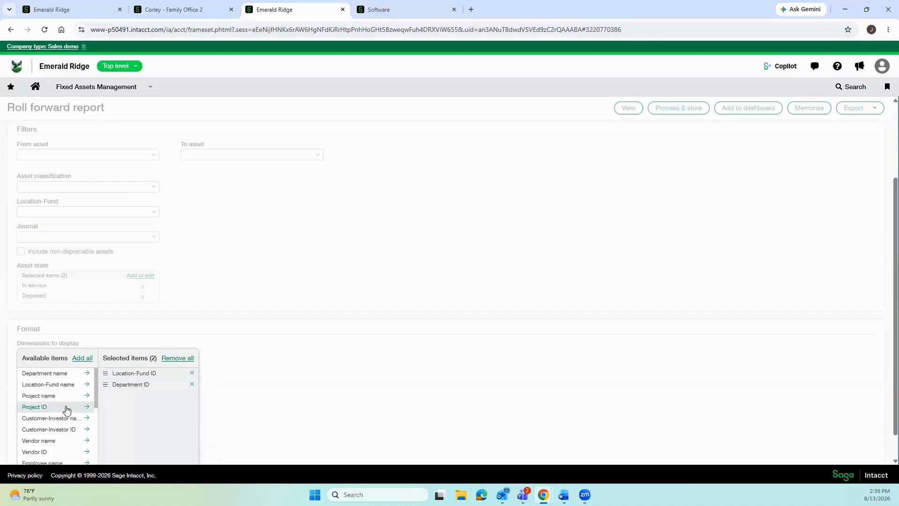
left_click(283, 360)
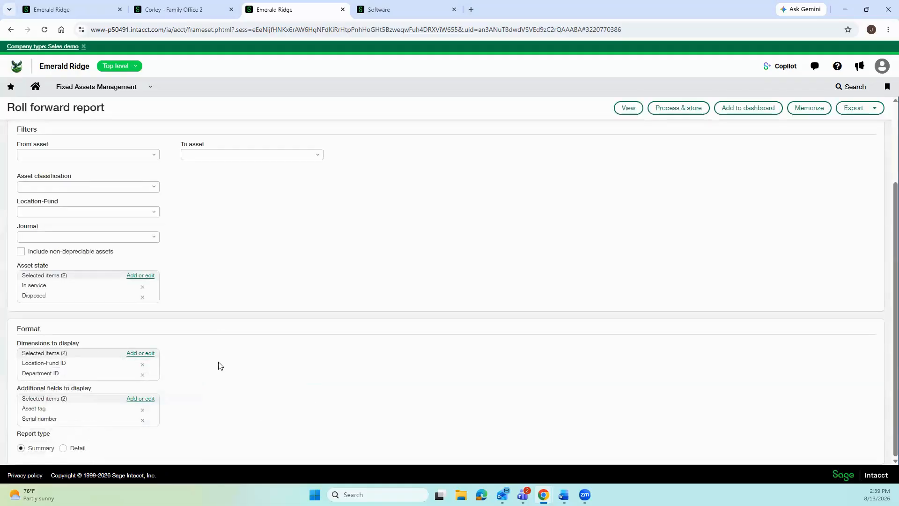
left_click(137, 401)
scroll(217, 348, "down", 2)
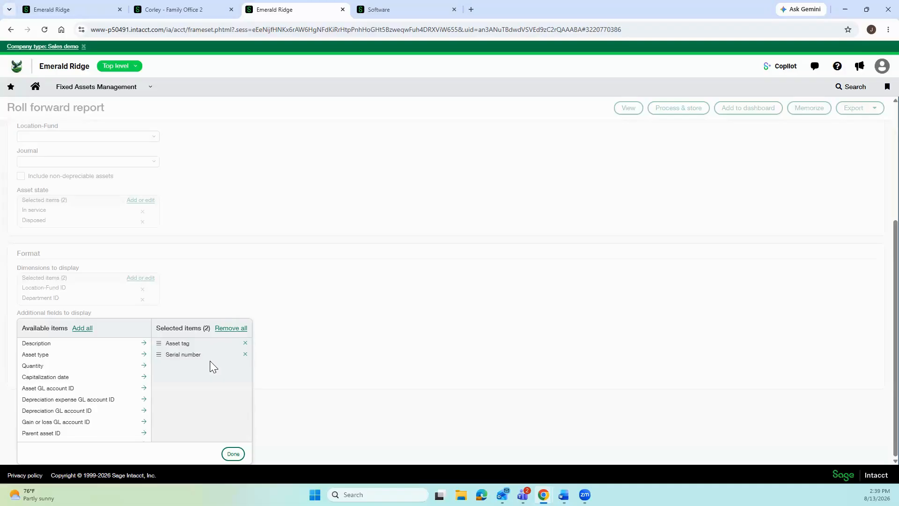
left_click(296, 372)
left_click(63, 448)
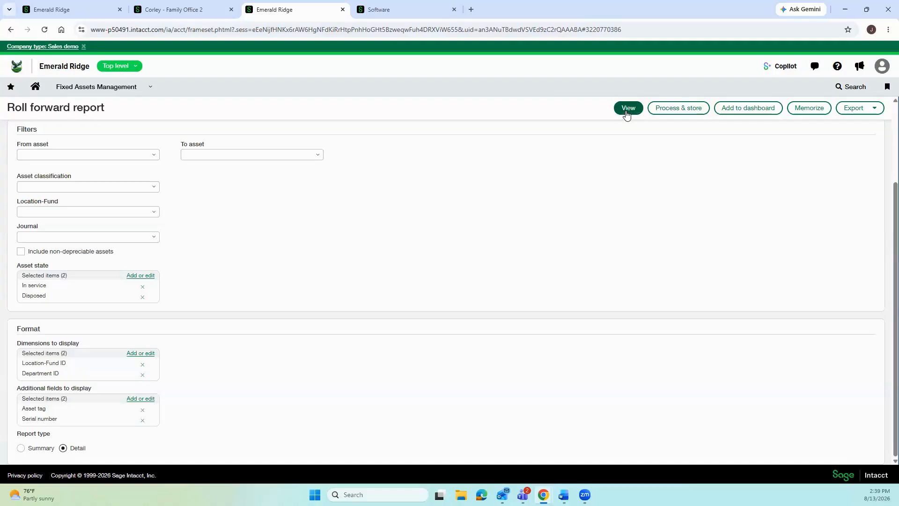
Run the roll forward report by Federal, Financial and State book, scrolling across its columns.
left_click(865, 110)
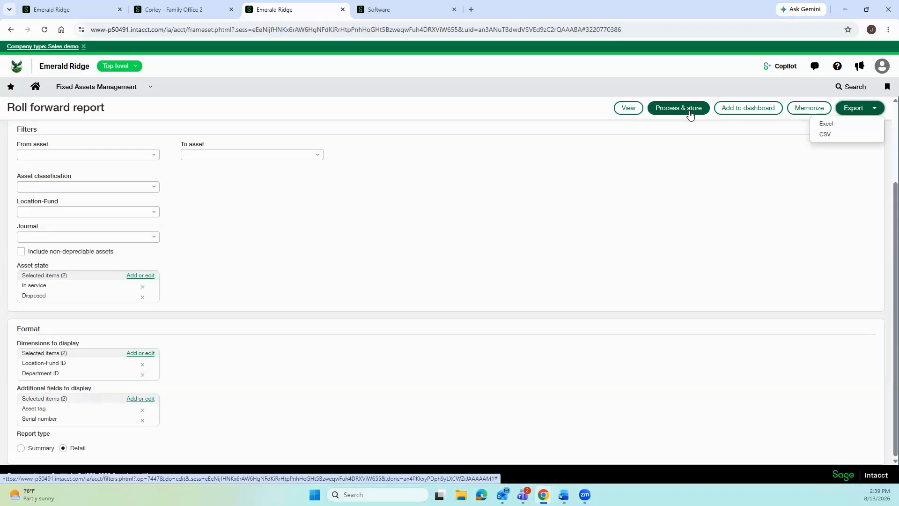
left_click(627, 108)
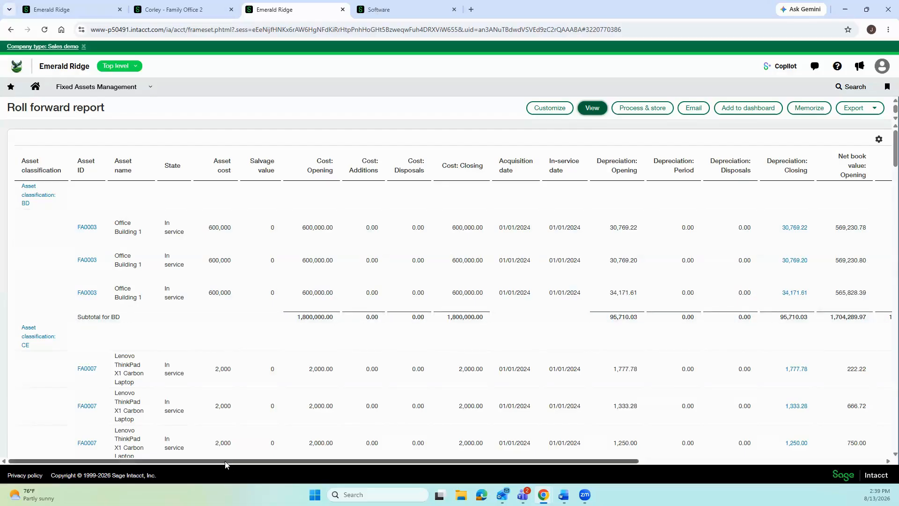
left_click_drag(294, 461, 538, 463)
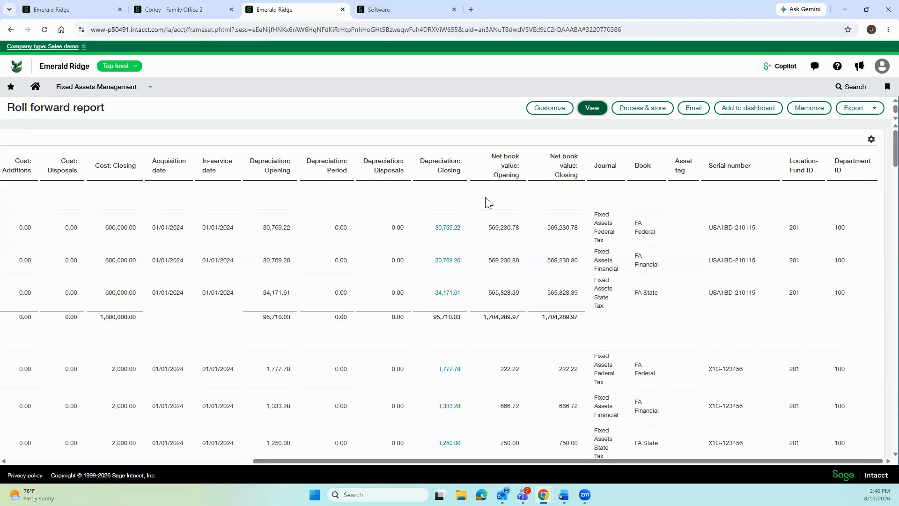
left_click(118, 90)
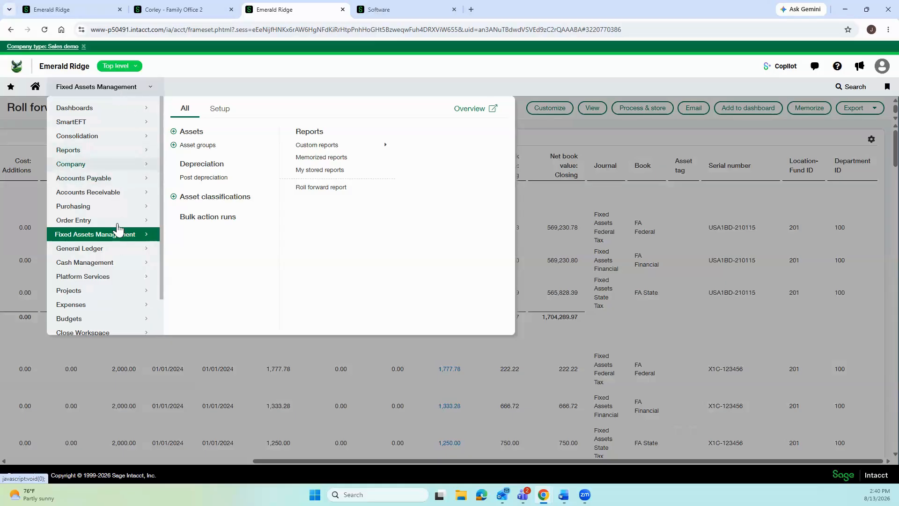
Open Journal entry approvals from the General Ledger Setup pages.
left_click(111, 251)
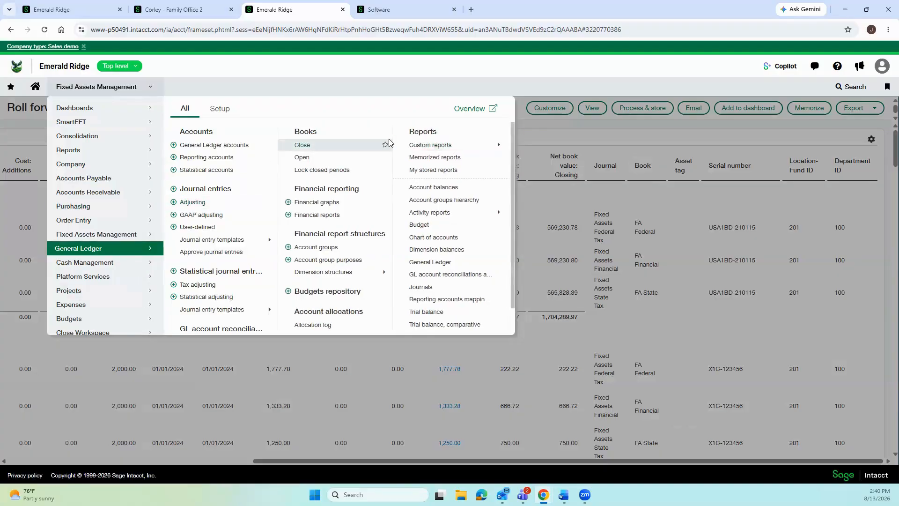
left_click(220, 109)
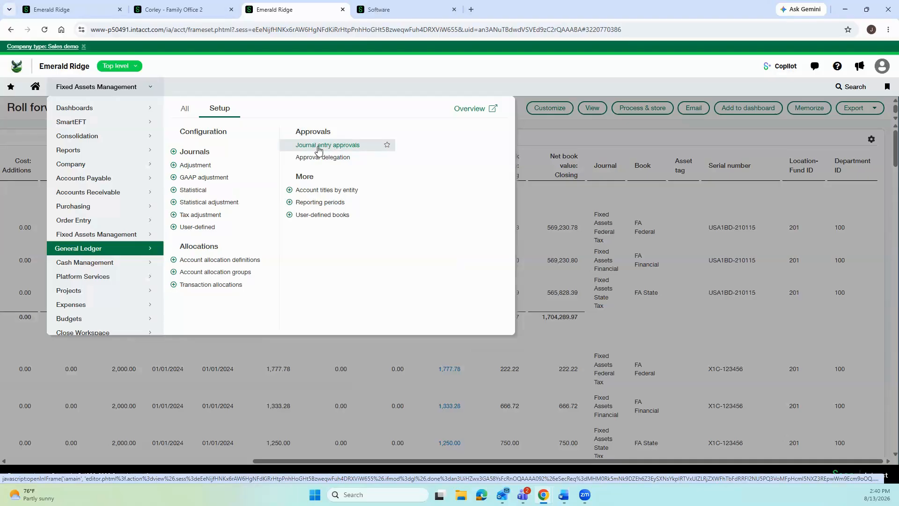
left_click(319, 146)
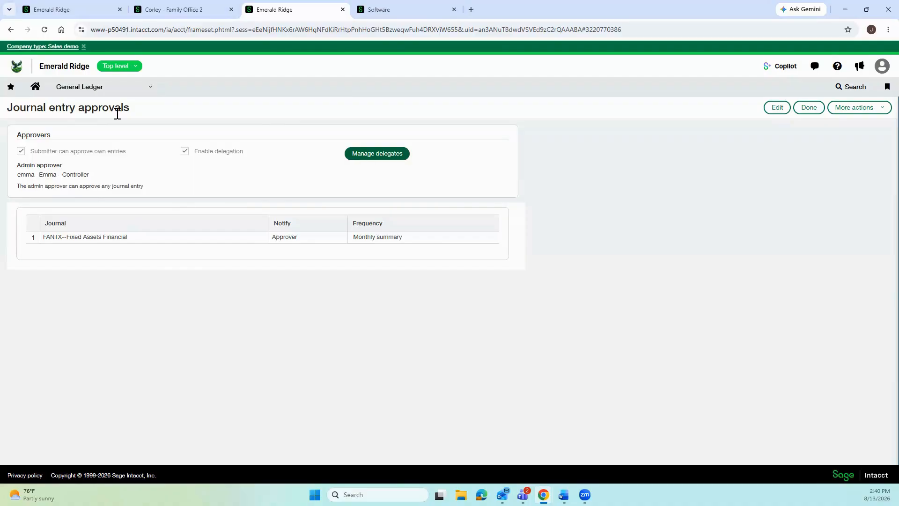
left_click(109, 91)
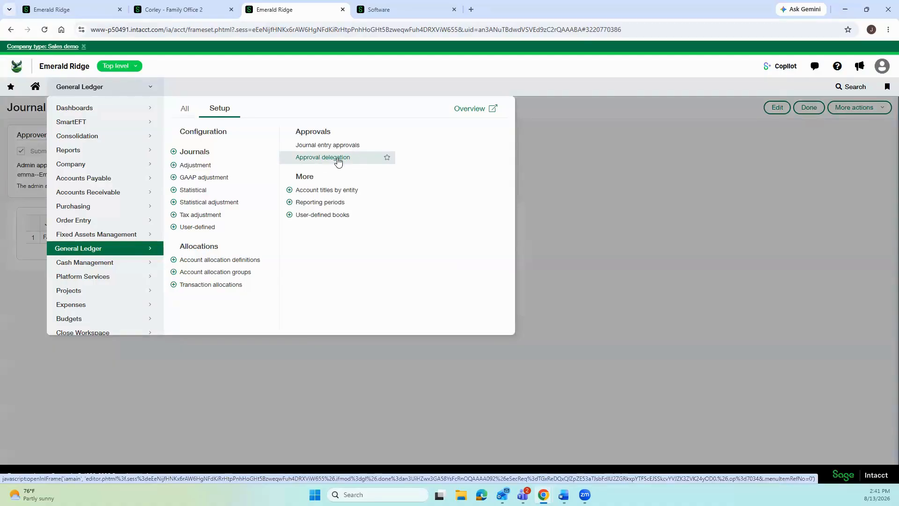
left_click(638, 192)
Edit the approvals table and add AJ--Allocations Journal as row 2.
left_click(773, 111)
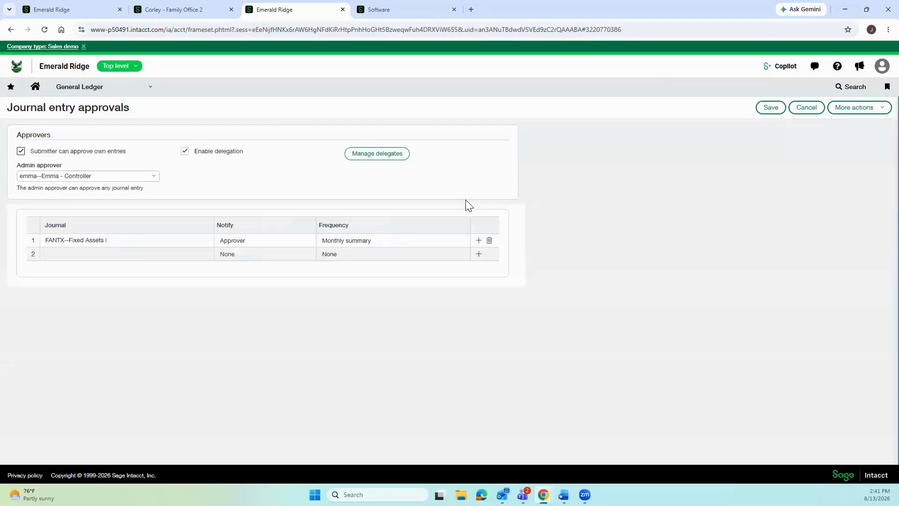
left_click(199, 245)
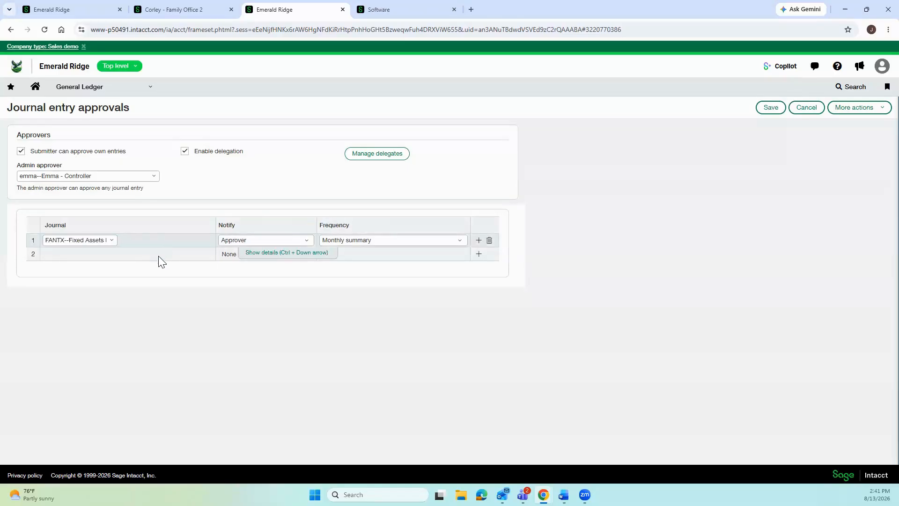
left_click(123, 258)
left_click(114, 257)
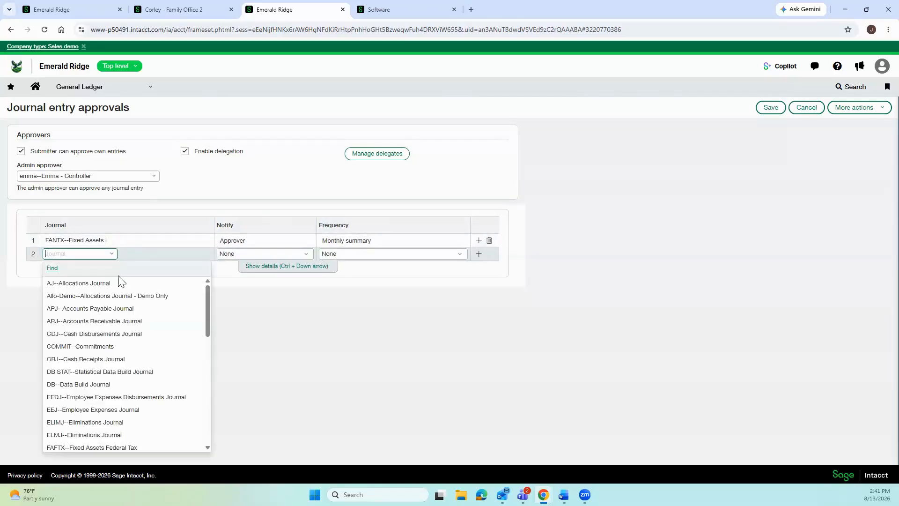
left_click(122, 281)
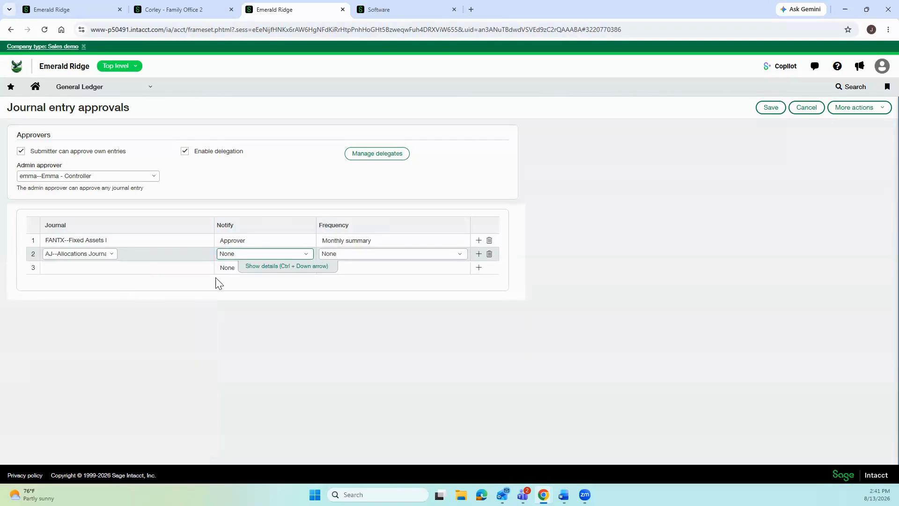
Review row 2's notification and frequency options and the first journal's approver details.
left_click(277, 257)
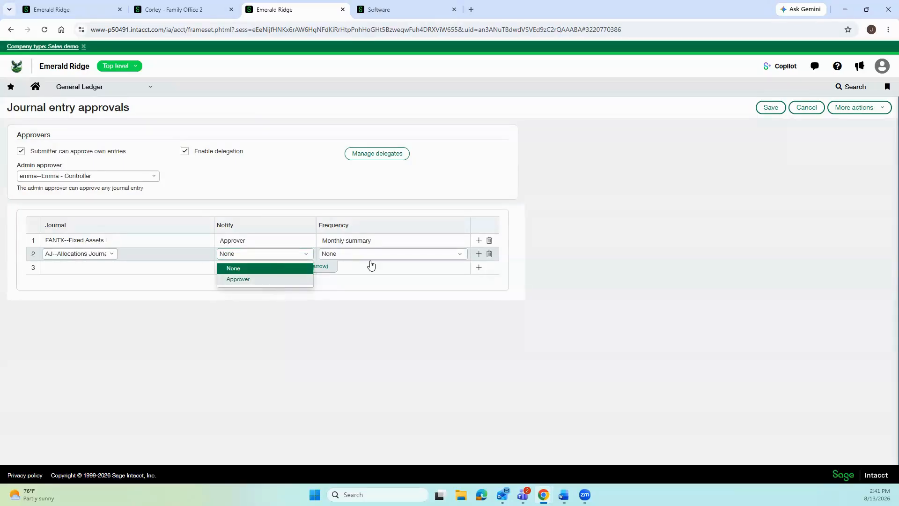
left_click(358, 257)
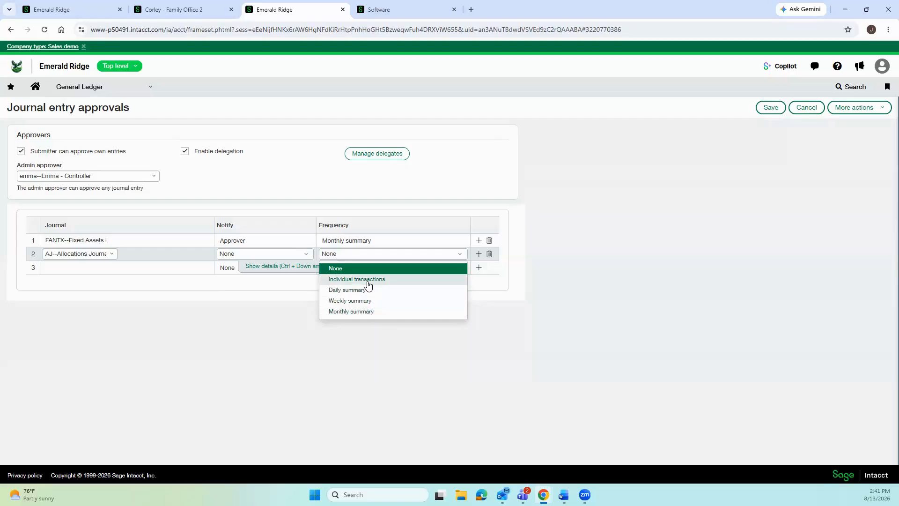
left_click(331, 240)
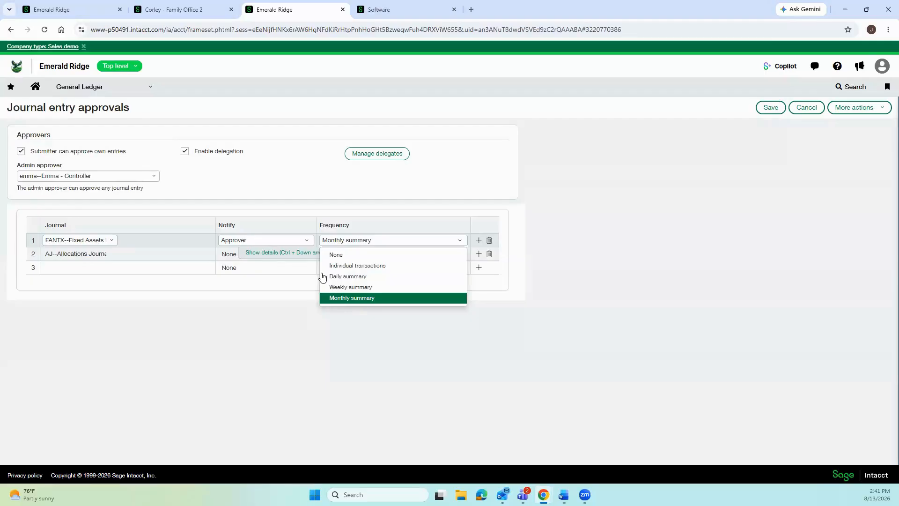
left_click(285, 254)
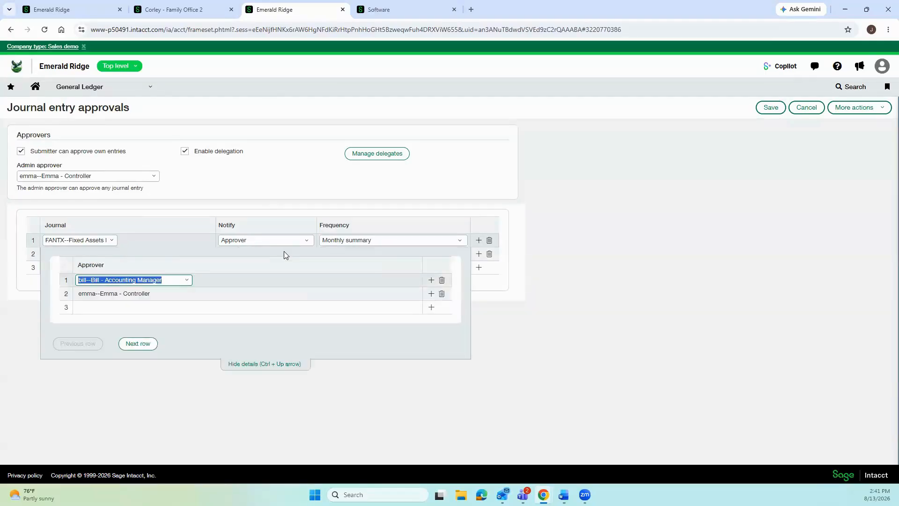
left_click(278, 366)
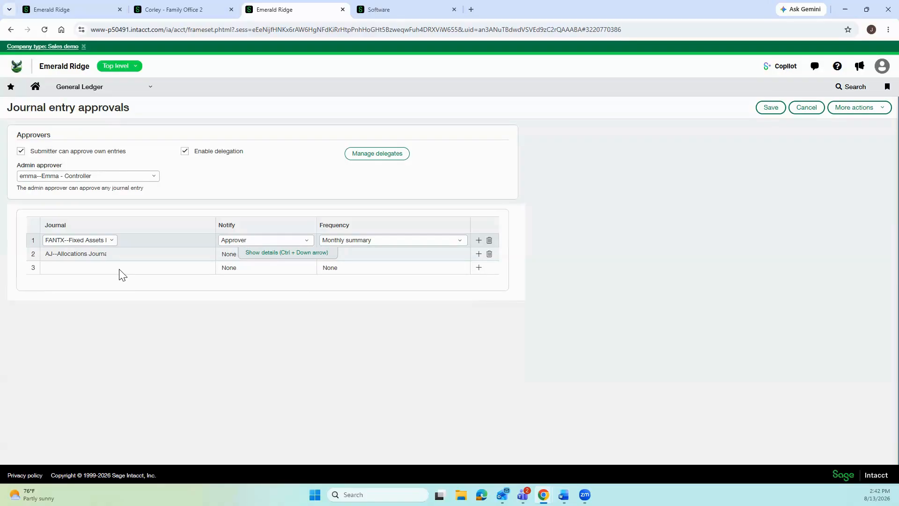
left_click(100, 87)
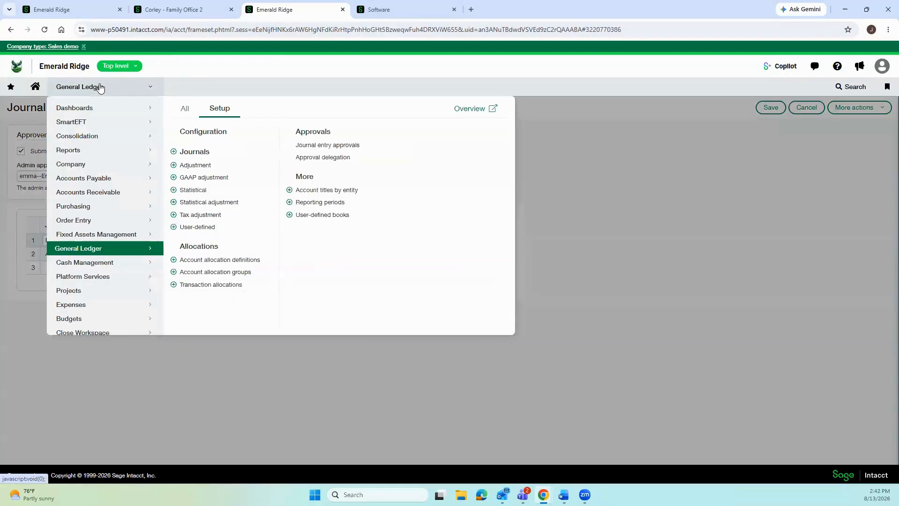
Open Approval delegation, discarding the unsaved approvals edits, then leave it without saving.
left_click(339, 158)
left_click(491, 94)
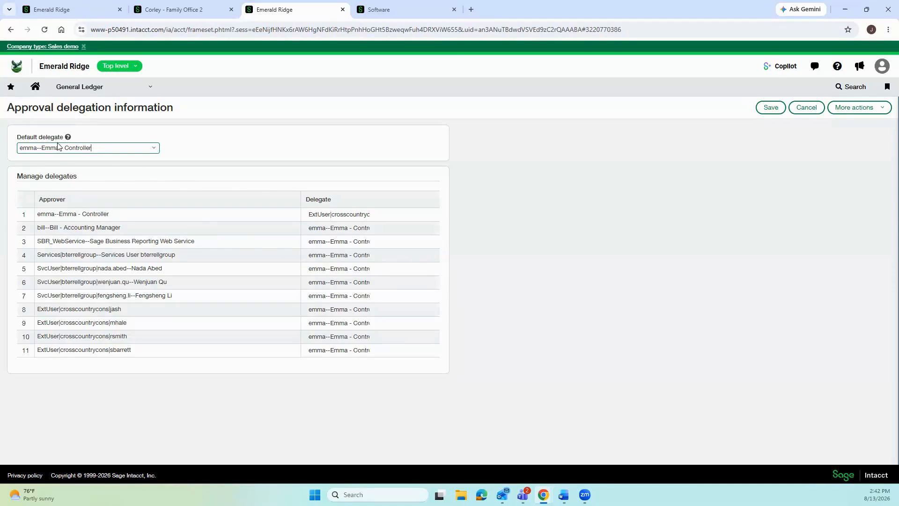
left_click(804, 110)
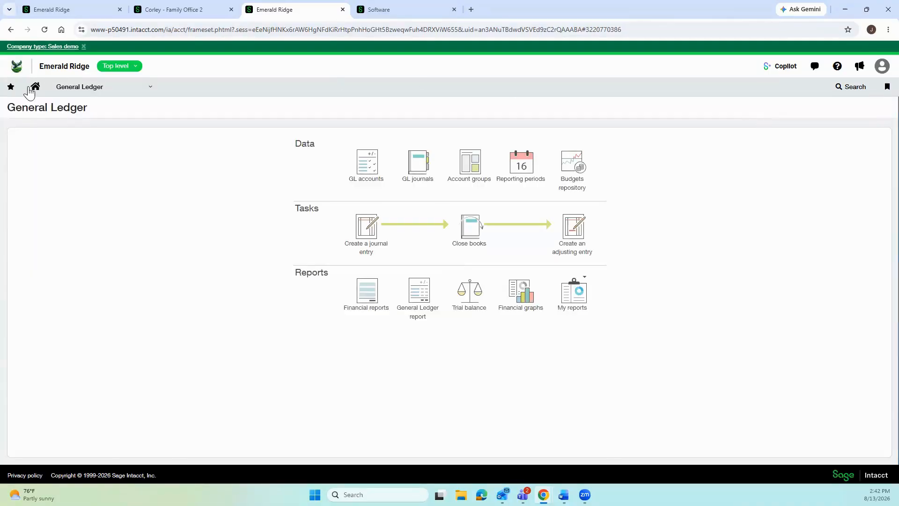
Open the Recurring transaction templates list under General Ledger Journal entry templates.
left_click(103, 88)
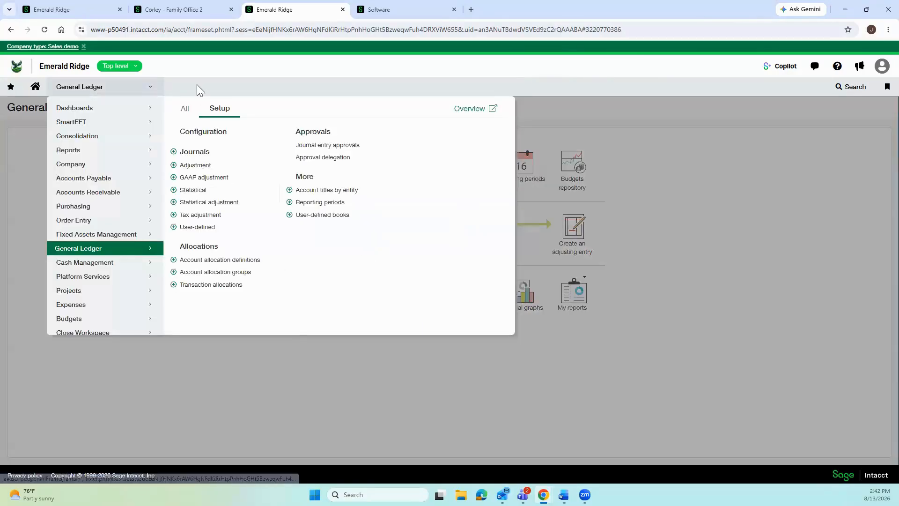
left_click(189, 111)
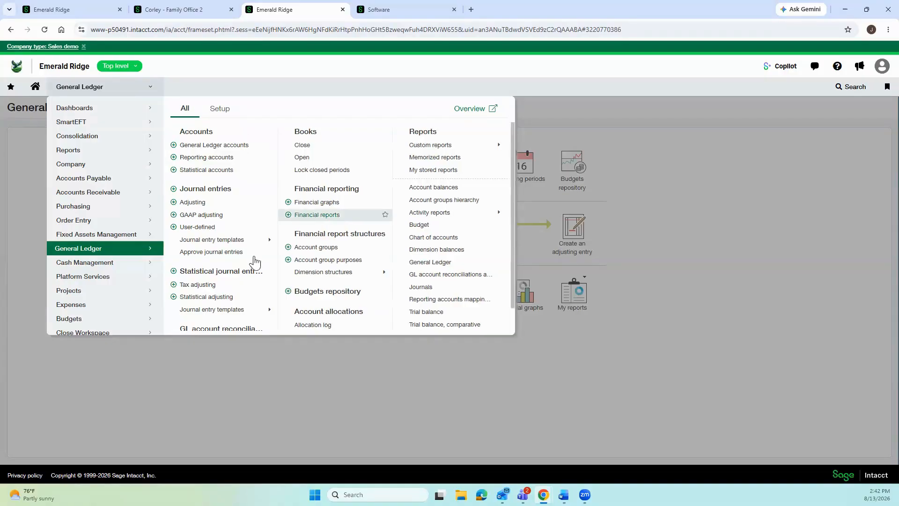
mouse_move(253, 244)
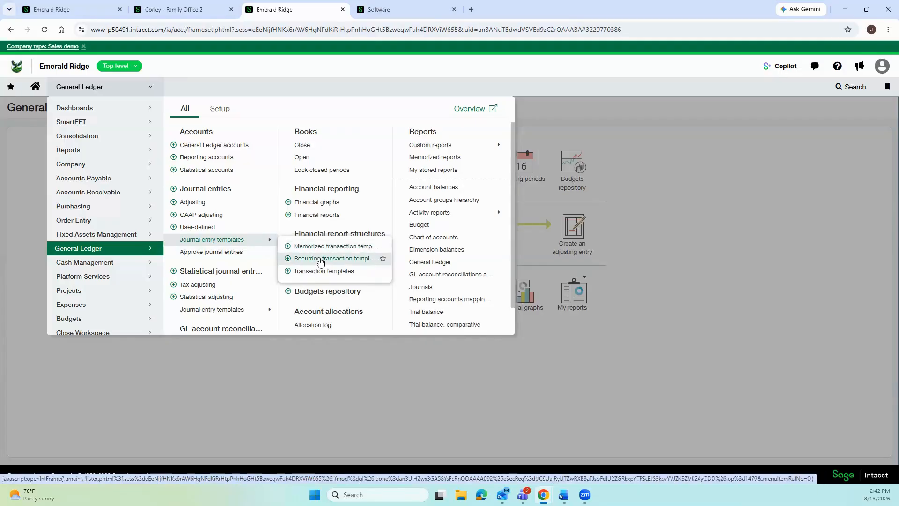
left_click(321, 259)
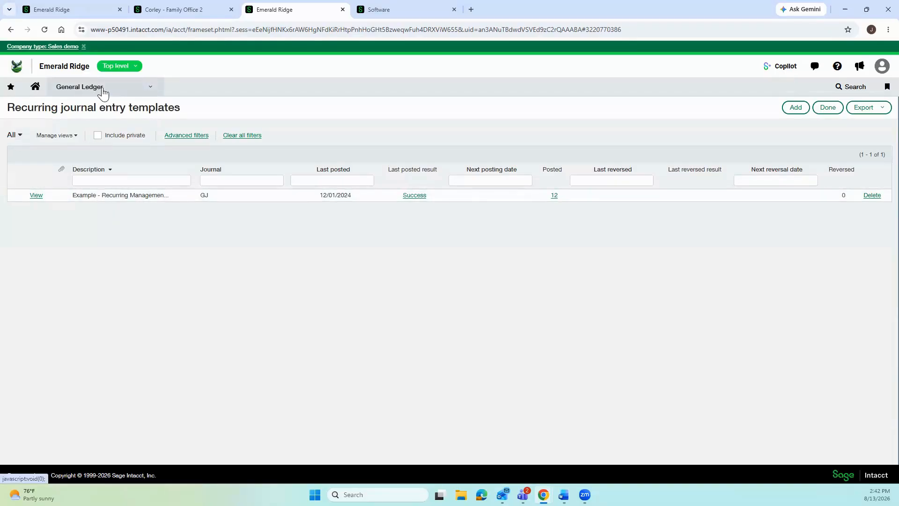
Return to the templates list, then switch to the QuickStart Controller dashboard tab.
left_click(136, 94)
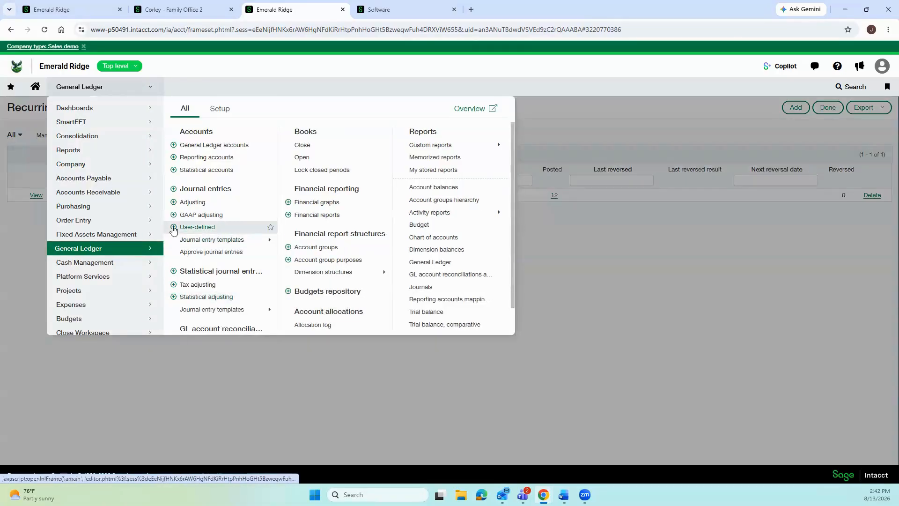
mouse_move(264, 240)
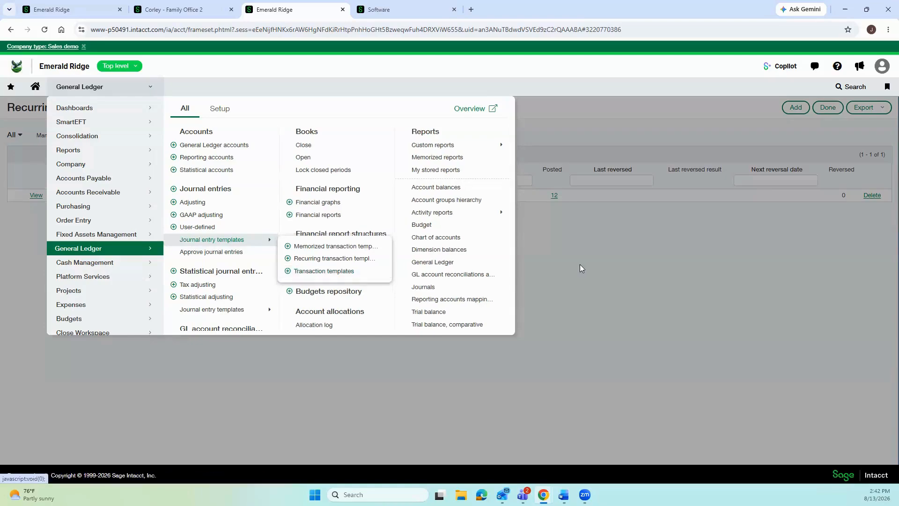
left_click(580, 265)
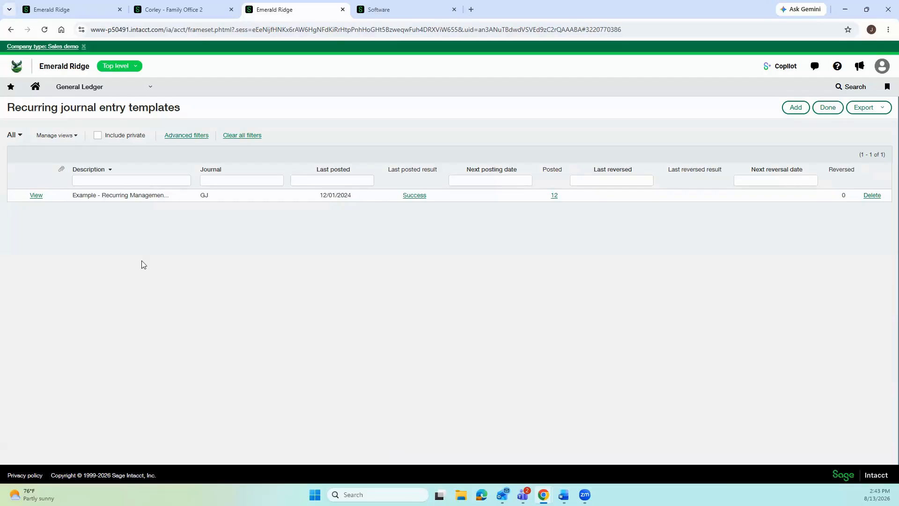
left_click(61, 12)
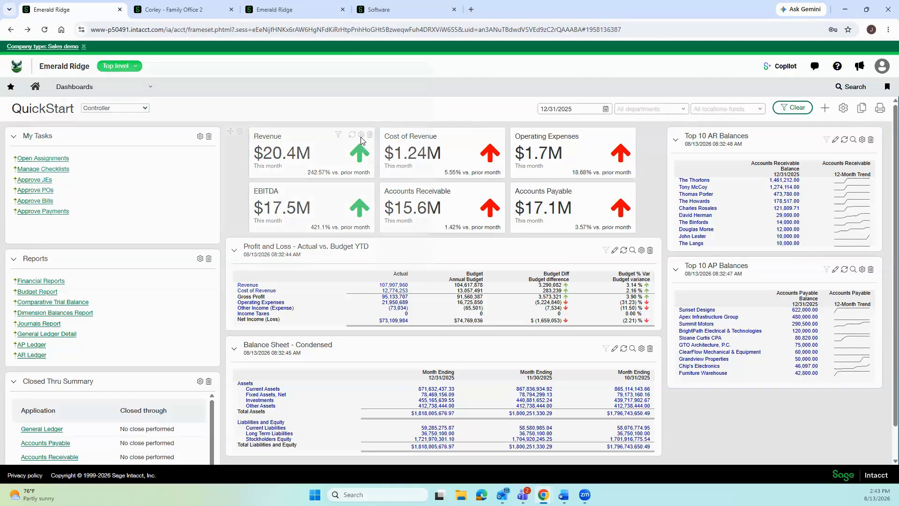
left_click(361, 136)
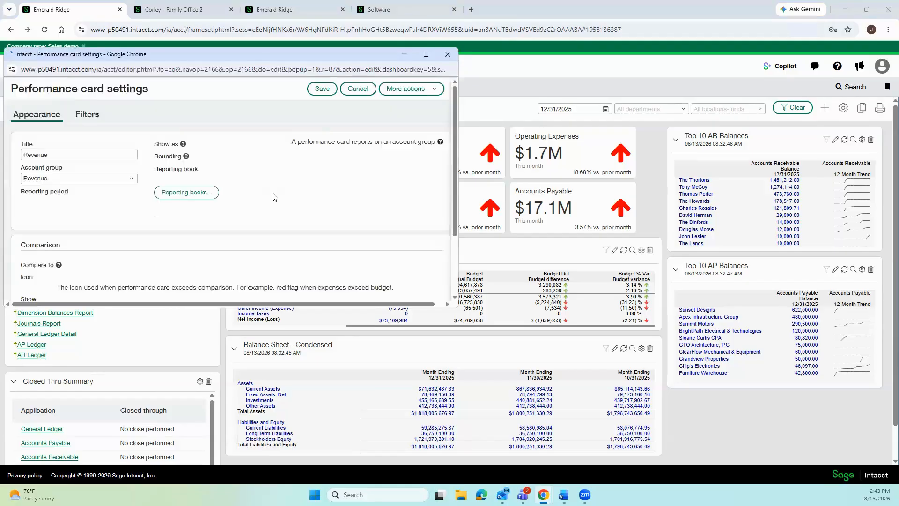
scroll(206, 184, "down", 3)
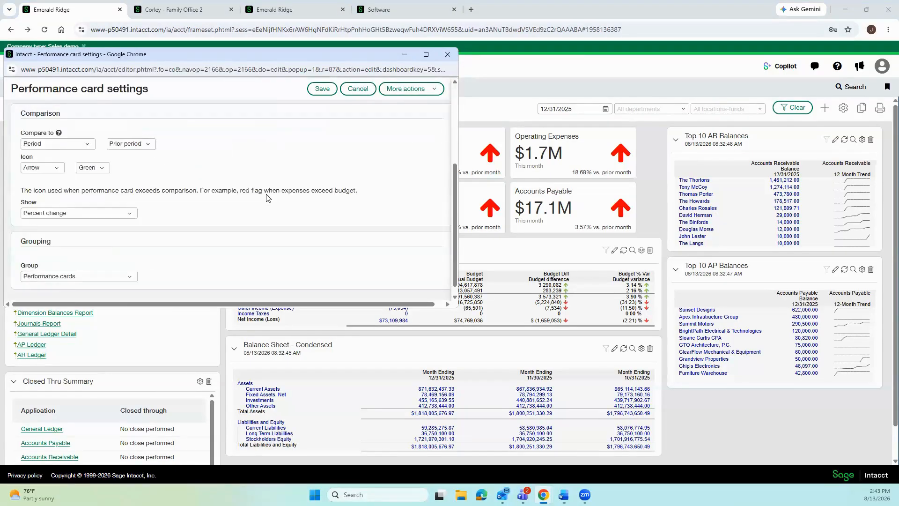
left_click(89, 145)
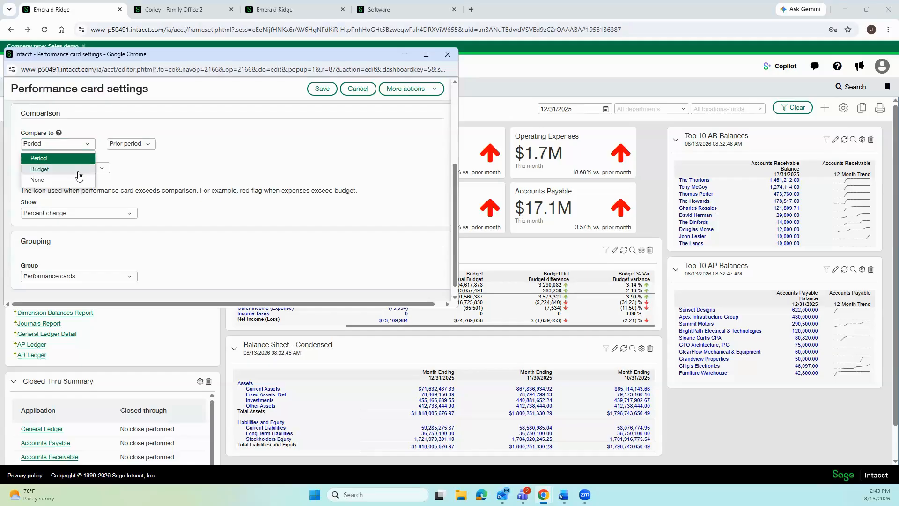
left_click(140, 149)
left_click(140, 149)
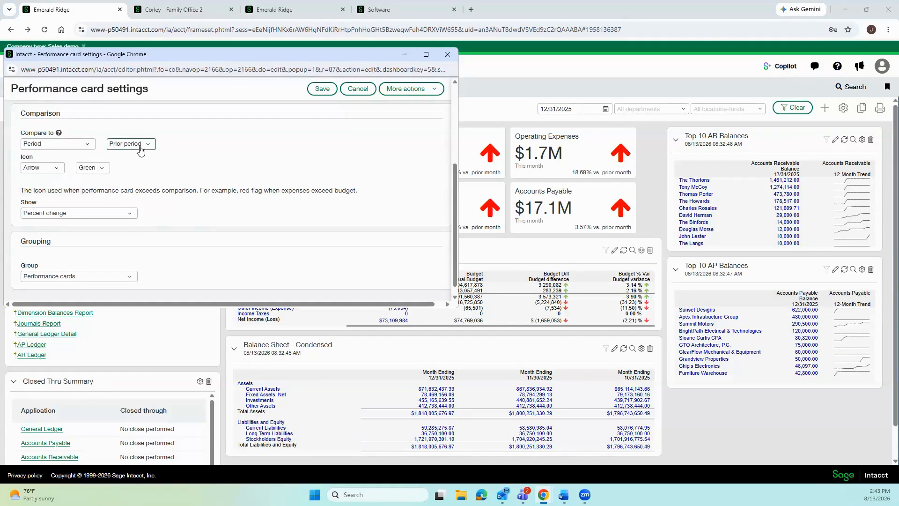
left_click_drag(152, 279, 156, 163)
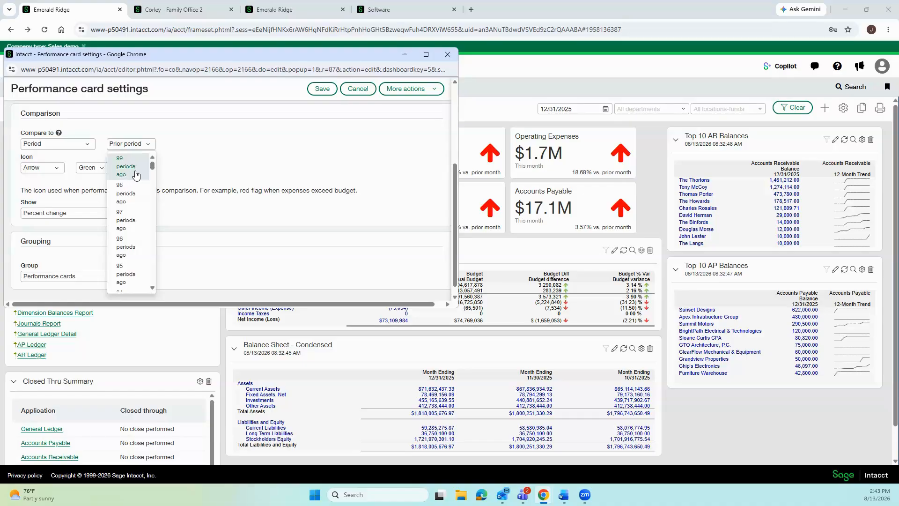
left_click(176, 181)
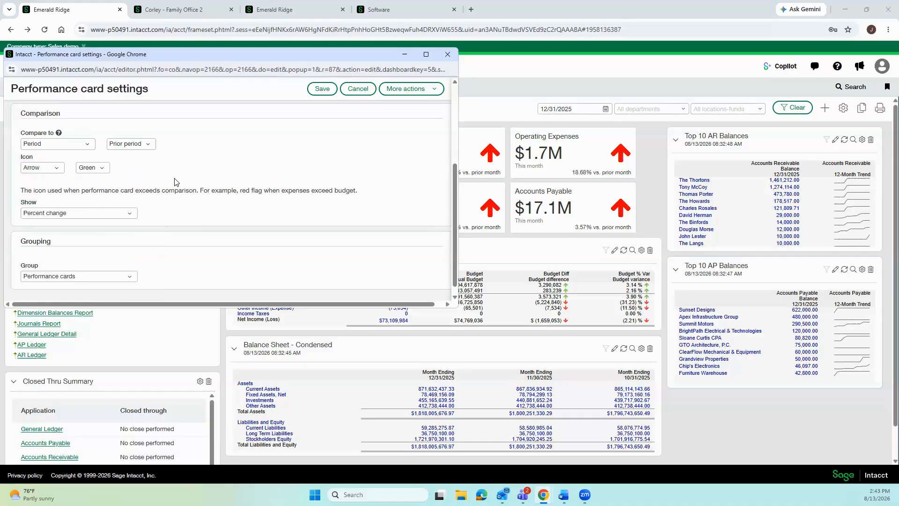
left_click(54, 172)
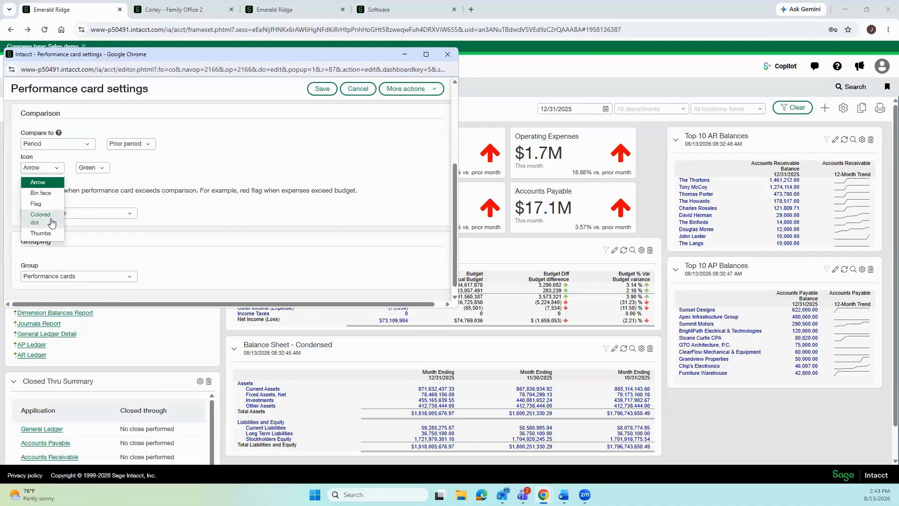
left_click(90, 174)
left_click(227, 238)
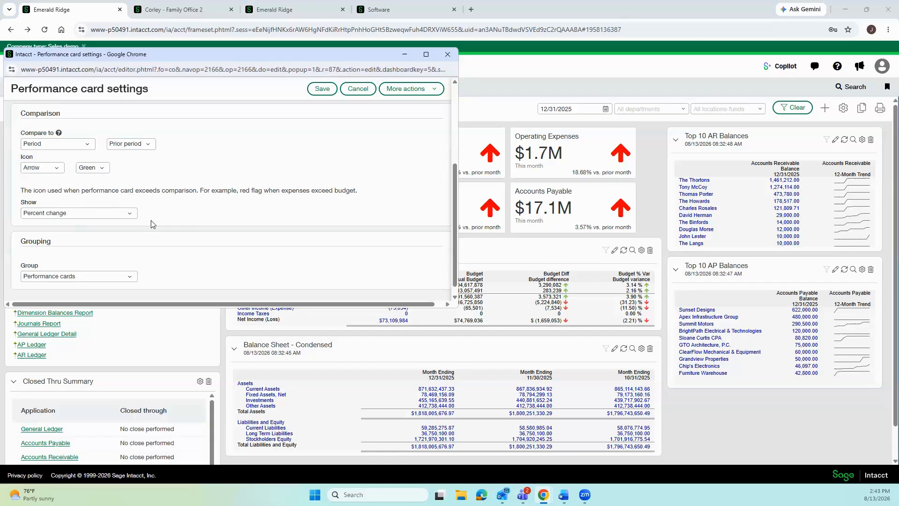
left_click(131, 214)
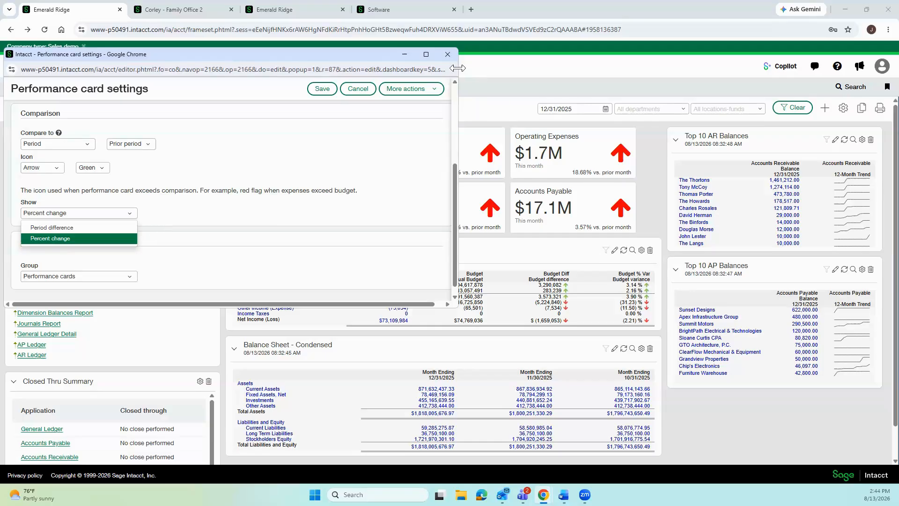
left_click(448, 54)
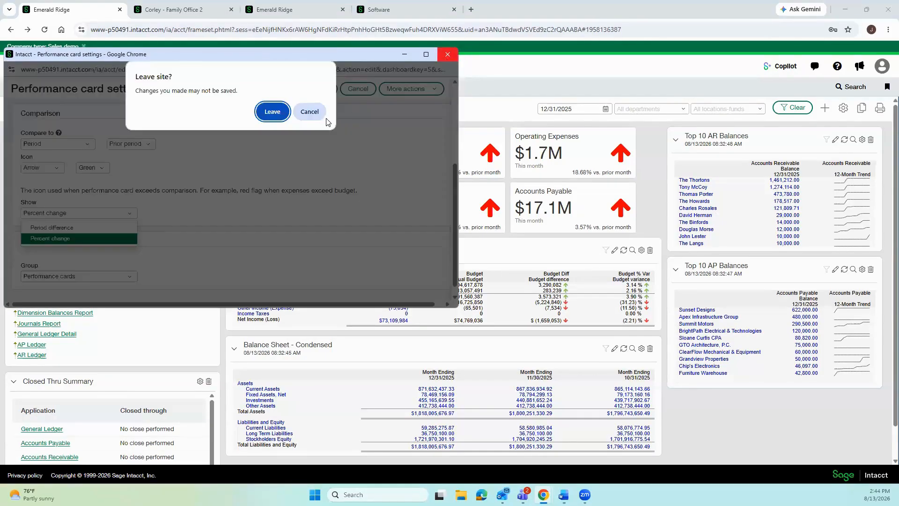
left_click(274, 112)
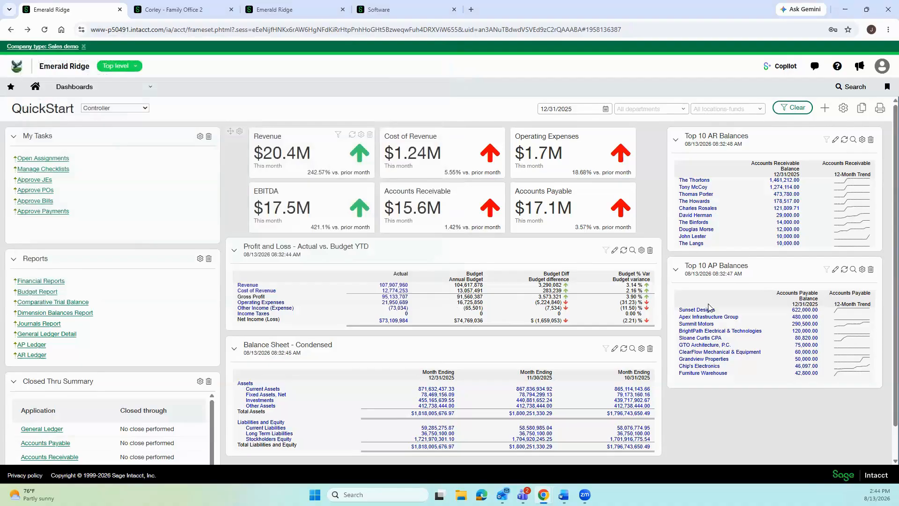
Open the Profit and Loss – Actual vs. Budget YTD report's Filters in Report Writer, maximized.
left_click(614, 251)
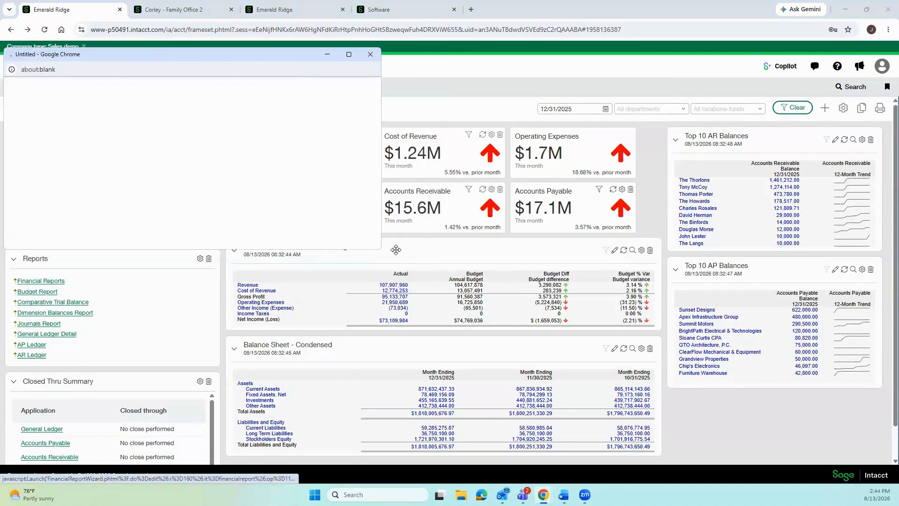
left_click_drag(380, 251, 843, 440)
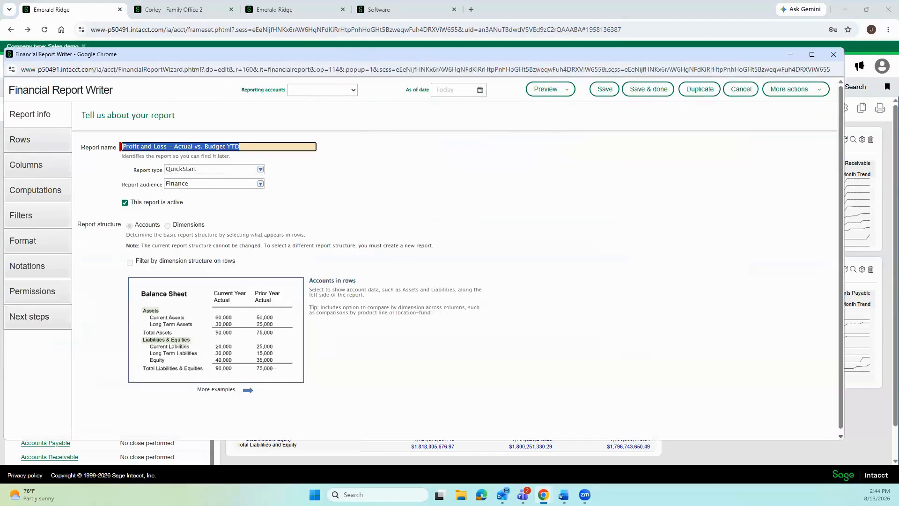
left_click(33, 220)
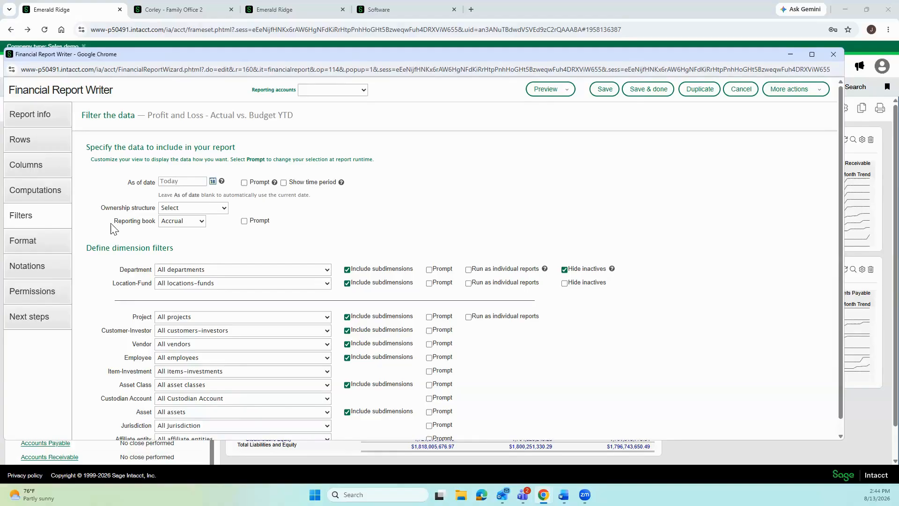
Run it as individual reports per Department and Location-Fund, excluding blank pages for both.
left_click(468, 270)
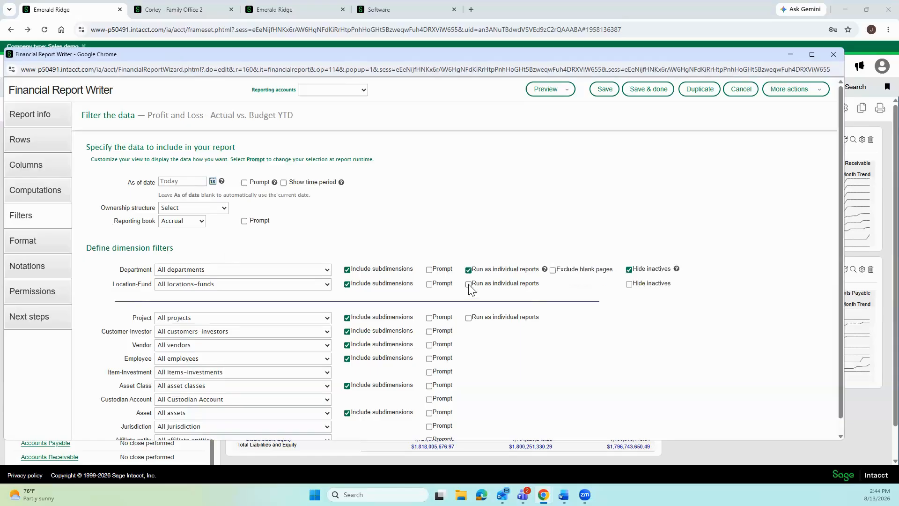
left_click(468, 284)
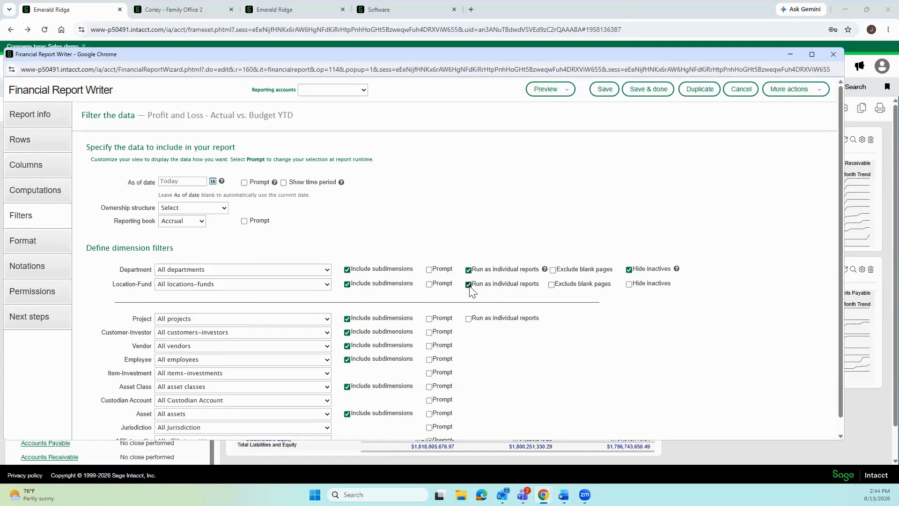
left_click(553, 271)
left_click(552, 285)
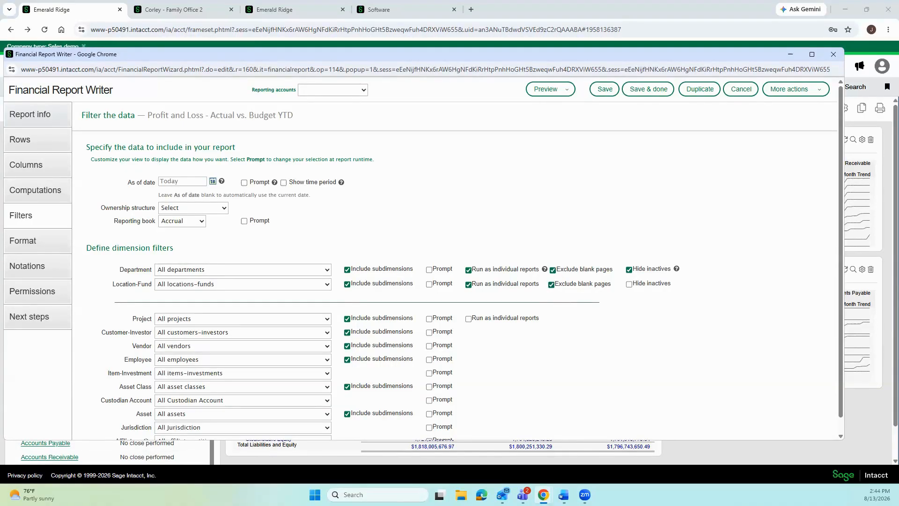